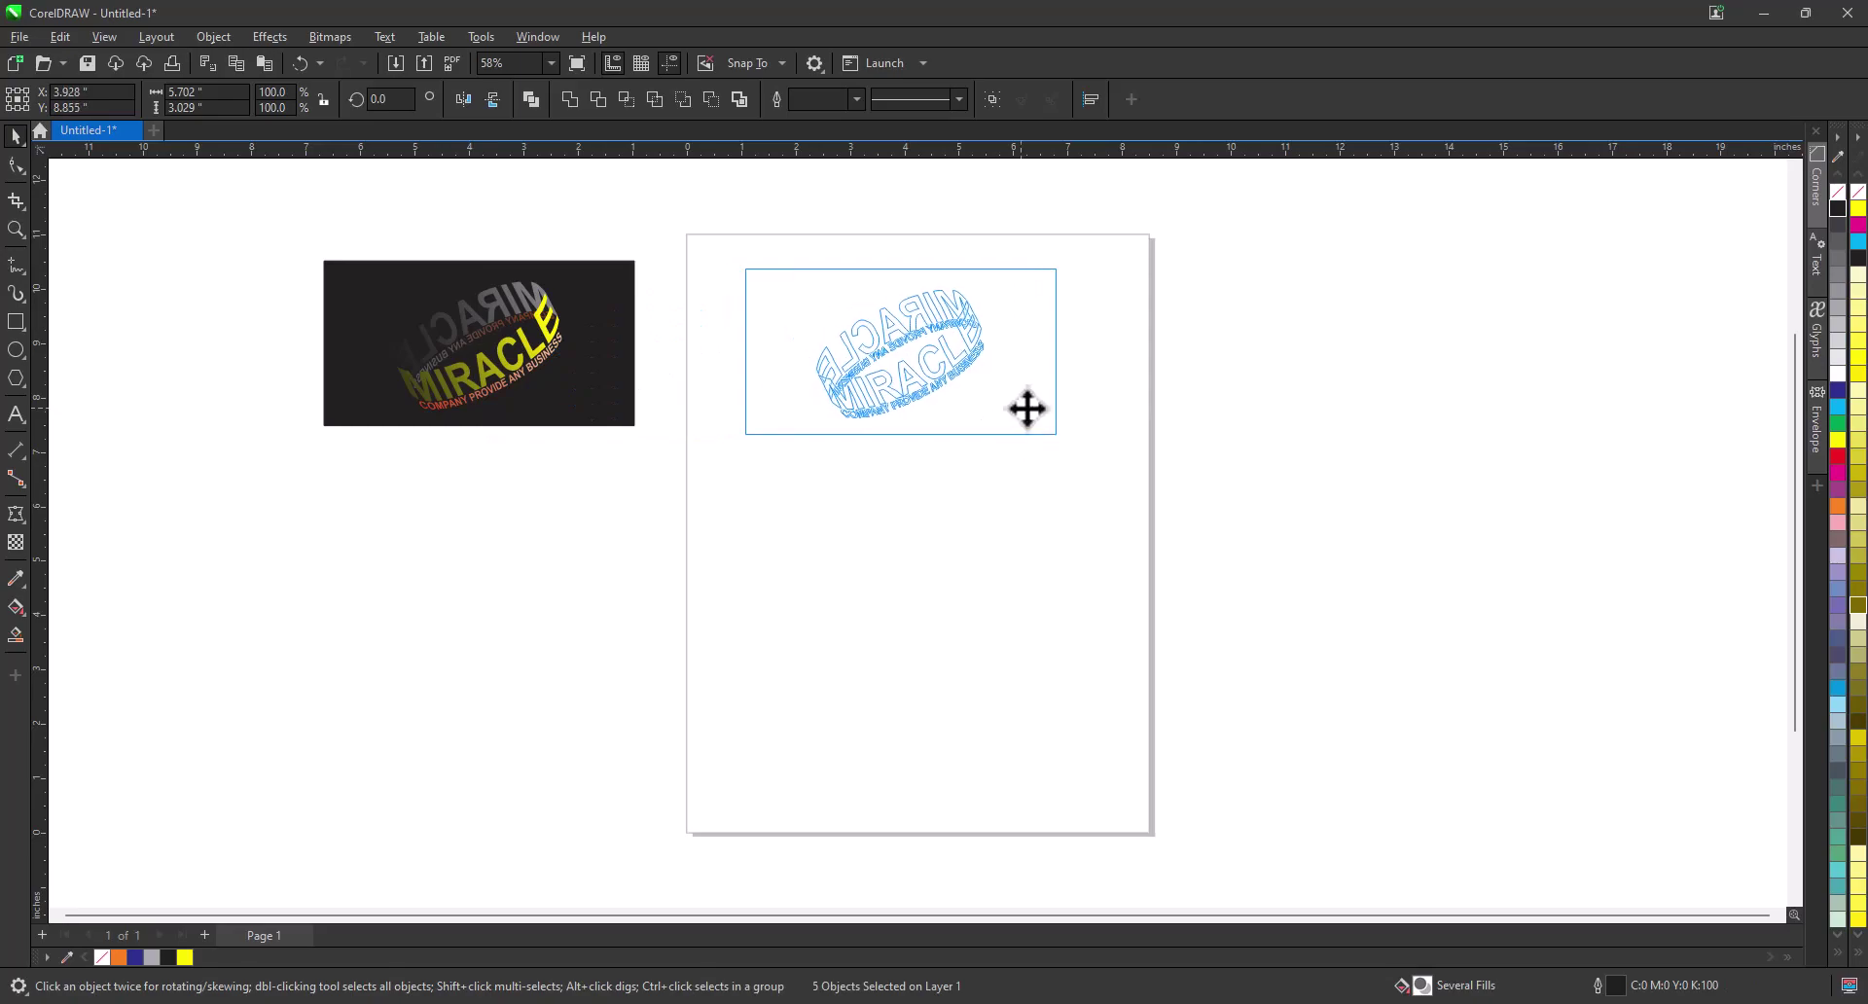
{"action": "left_click", "coordinate": [1768, 14]}
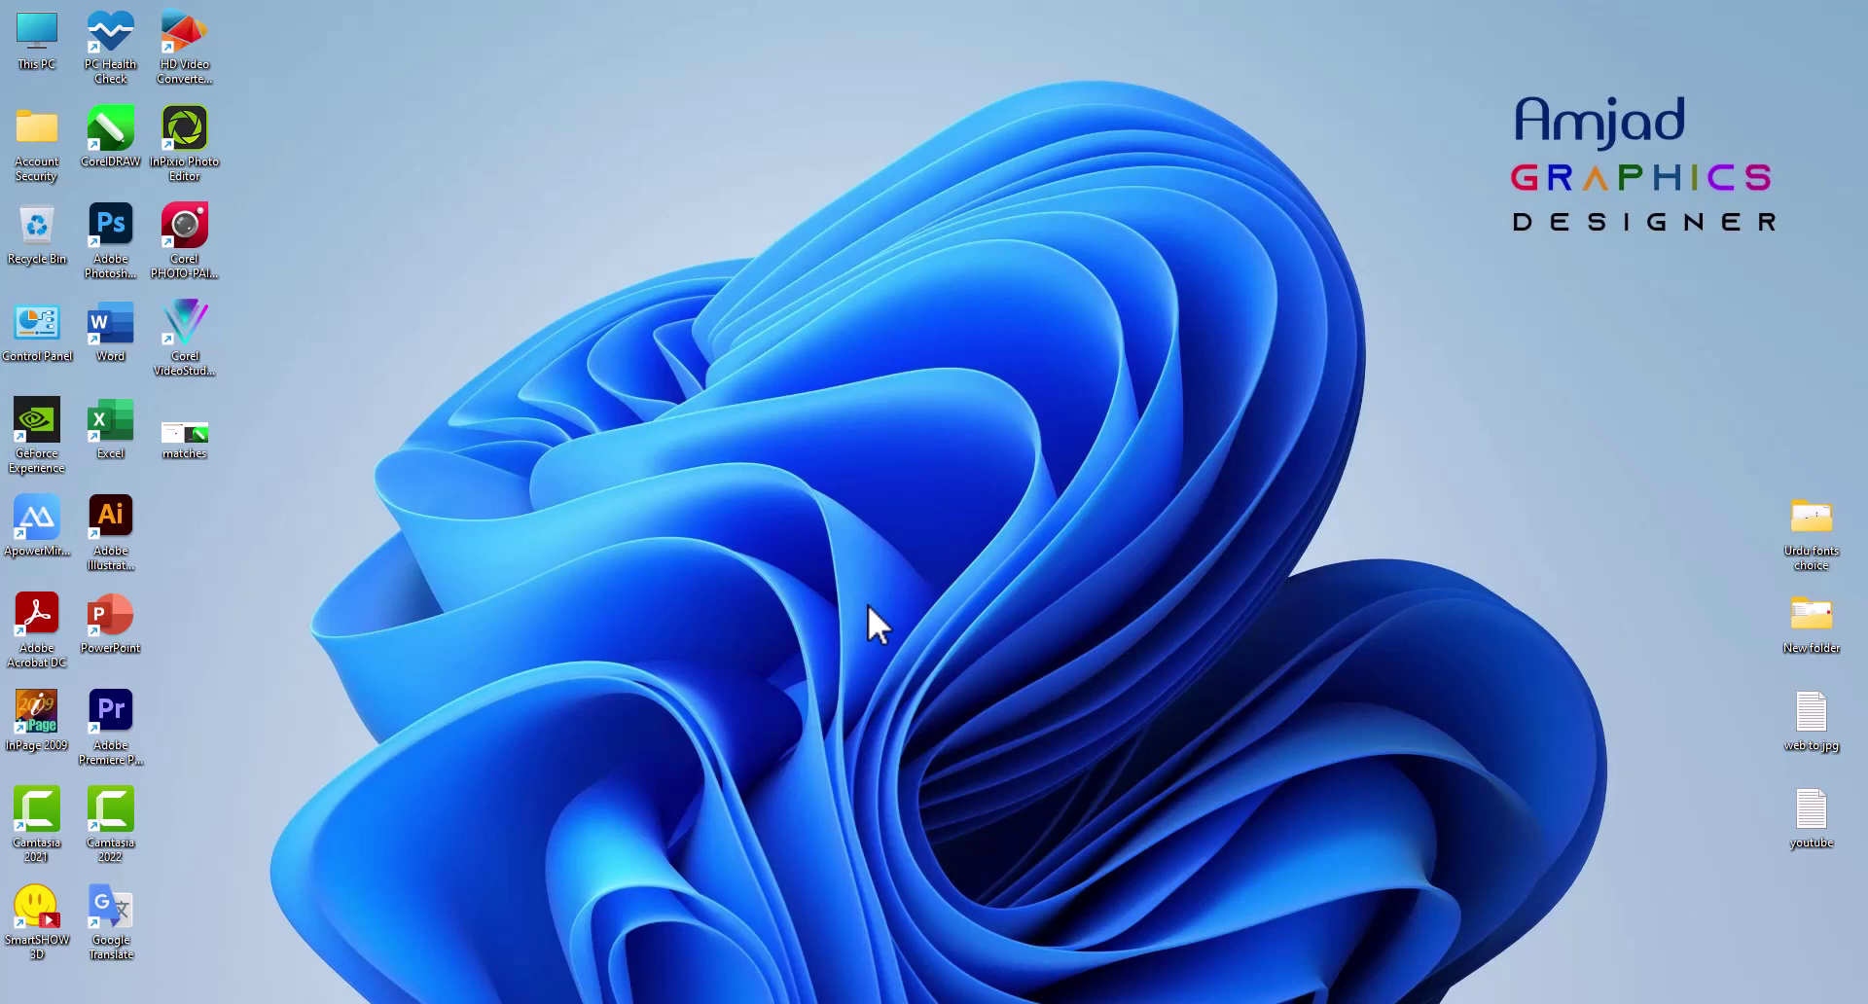
{"action": "left_click", "coordinate": [1018, 998]}
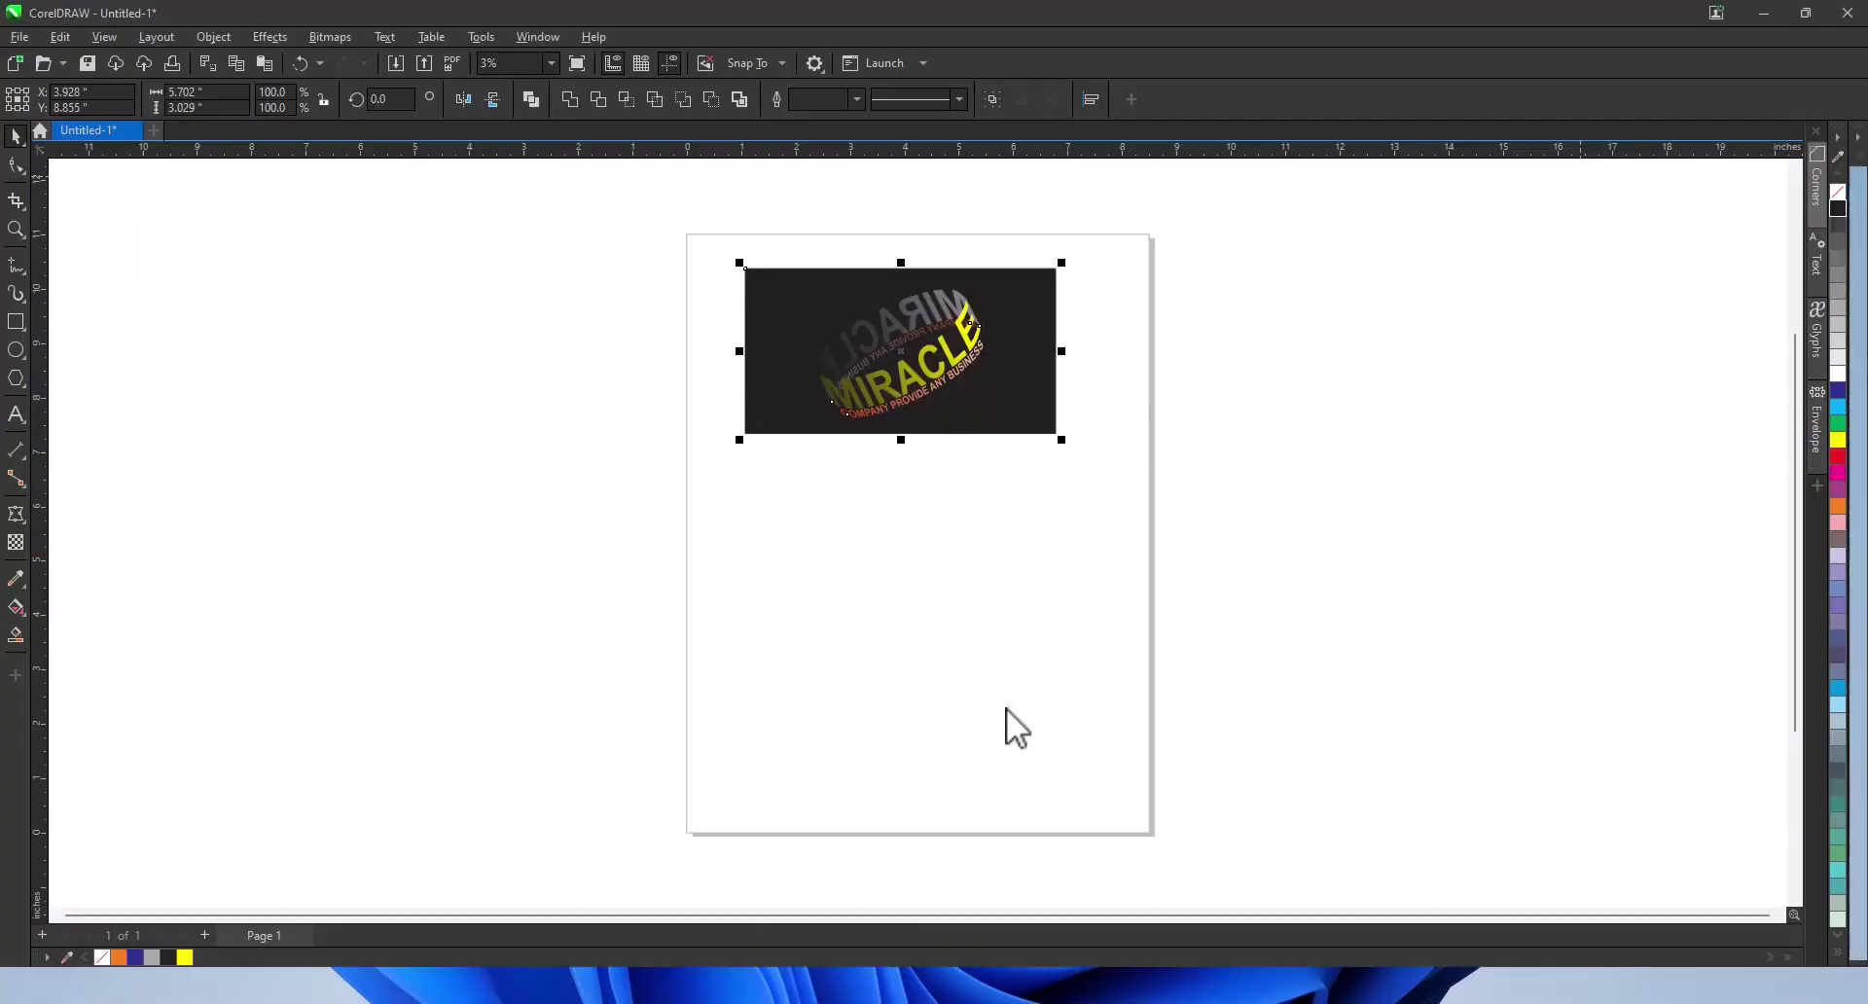
Step: Move the finished MIRACLE sample artwork off the page onto the empty area to its left
{"action": "left_click", "coordinate": [15, 234]}
{"action": "left_click_drag", "start_coordinate": [690, 230], "coordinate": [1148, 615]}
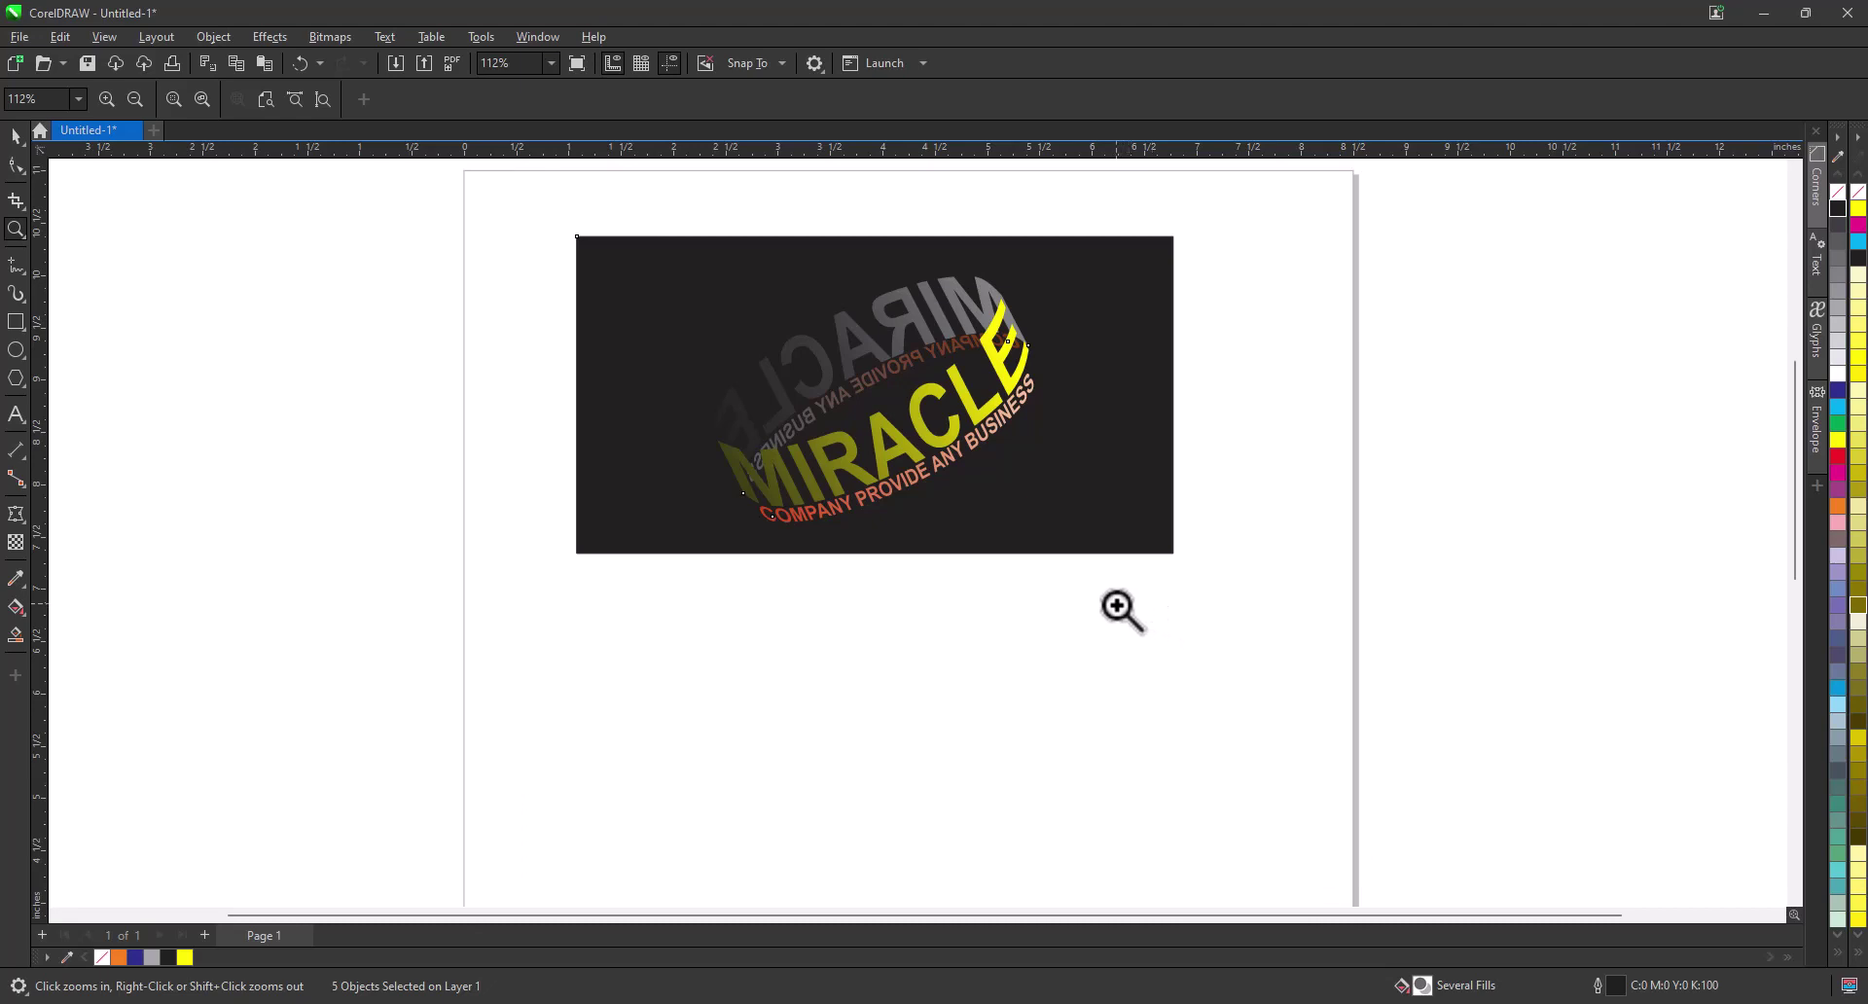
{"action": "left_click", "coordinate": [1053, 600], "text": "shift"}
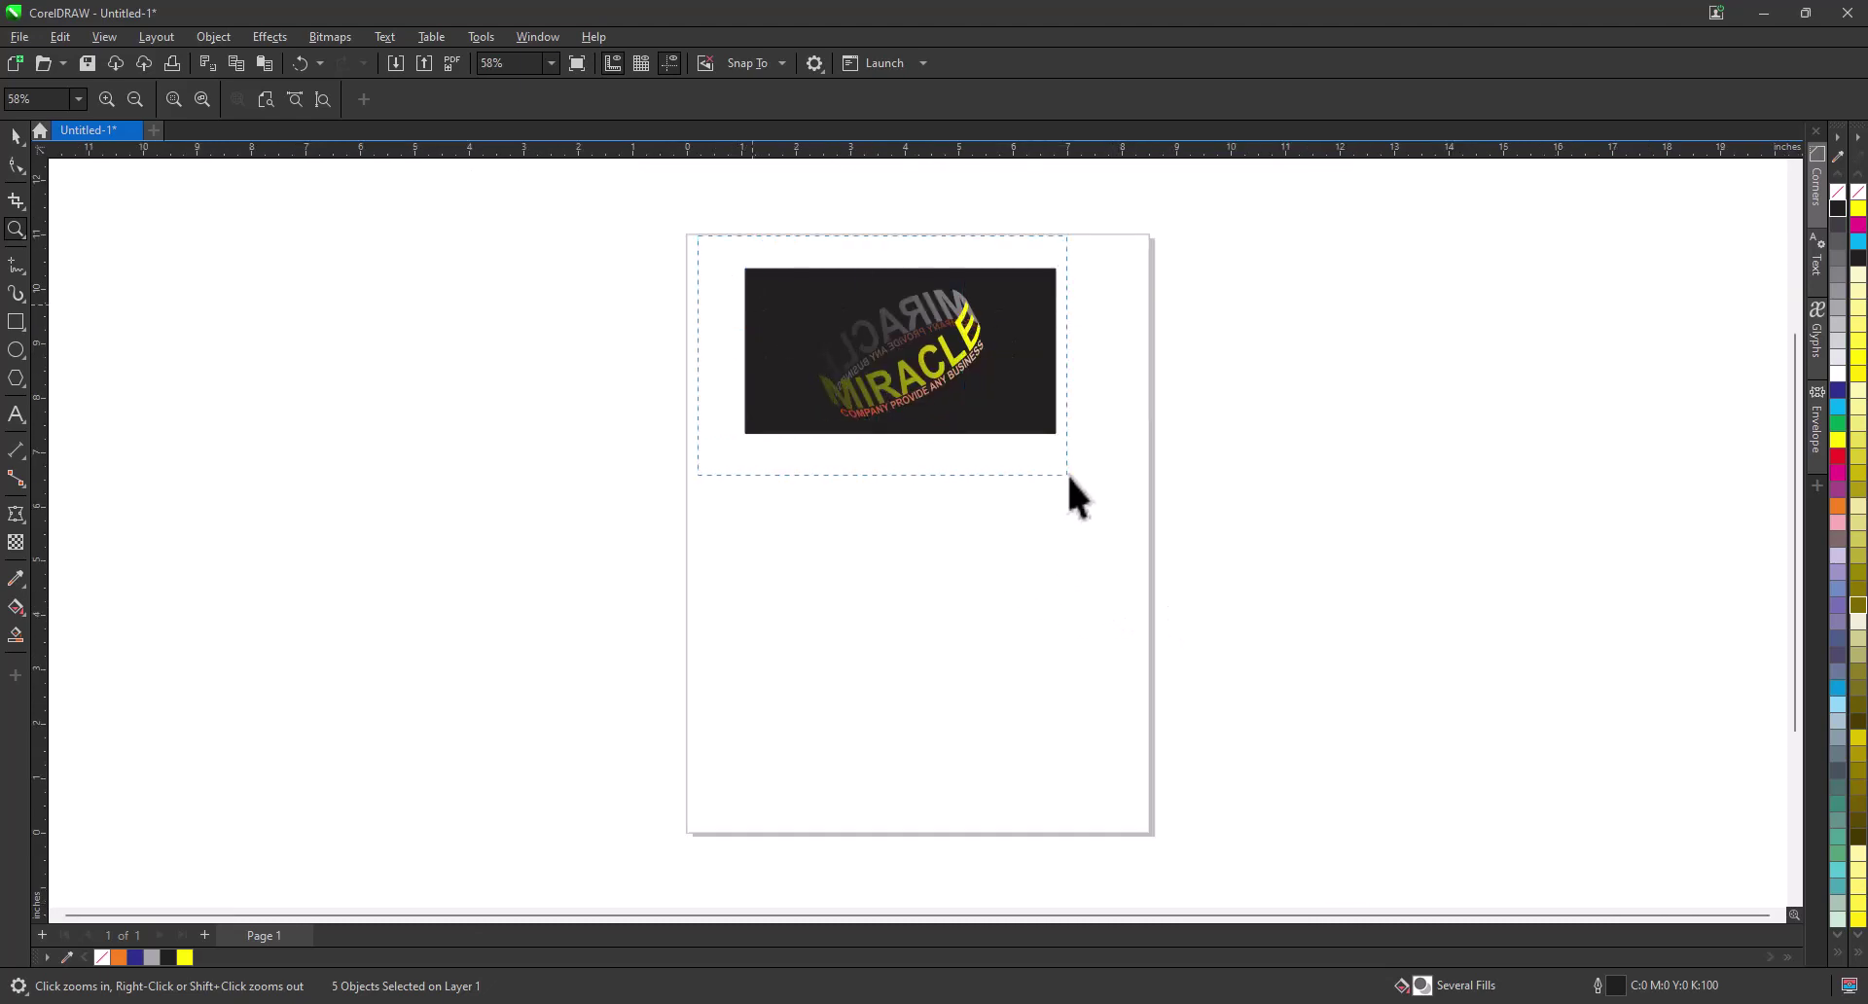
{"action": "key", "text": "space"}
{"action": "left_click_drag", "start_coordinate": [1026, 423], "coordinate": [593, 385]}
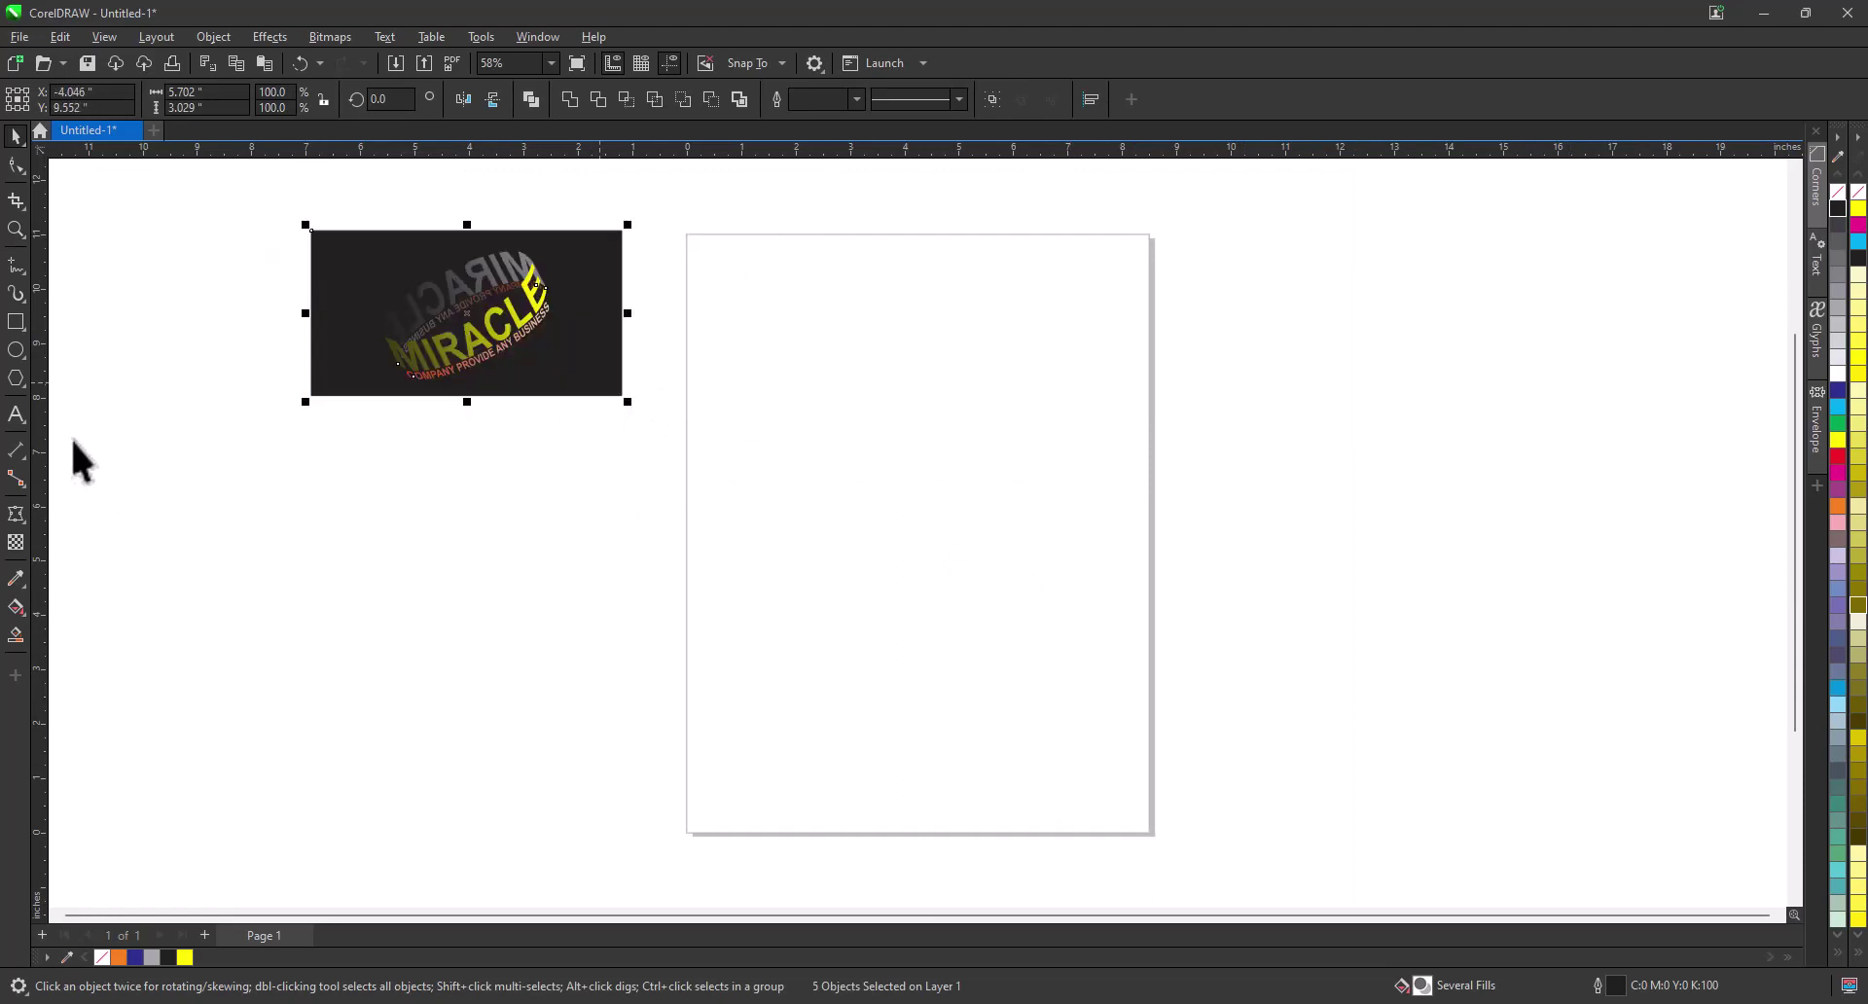
Step: Draw a wide, flat ellipse about 5.88 by 1.97 inches across the middle of the page
{"action": "left_click", "coordinate": [16, 353]}
{"action": "left_click_drag", "start_coordinate": [738, 446], "coordinate": [1064, 551]}
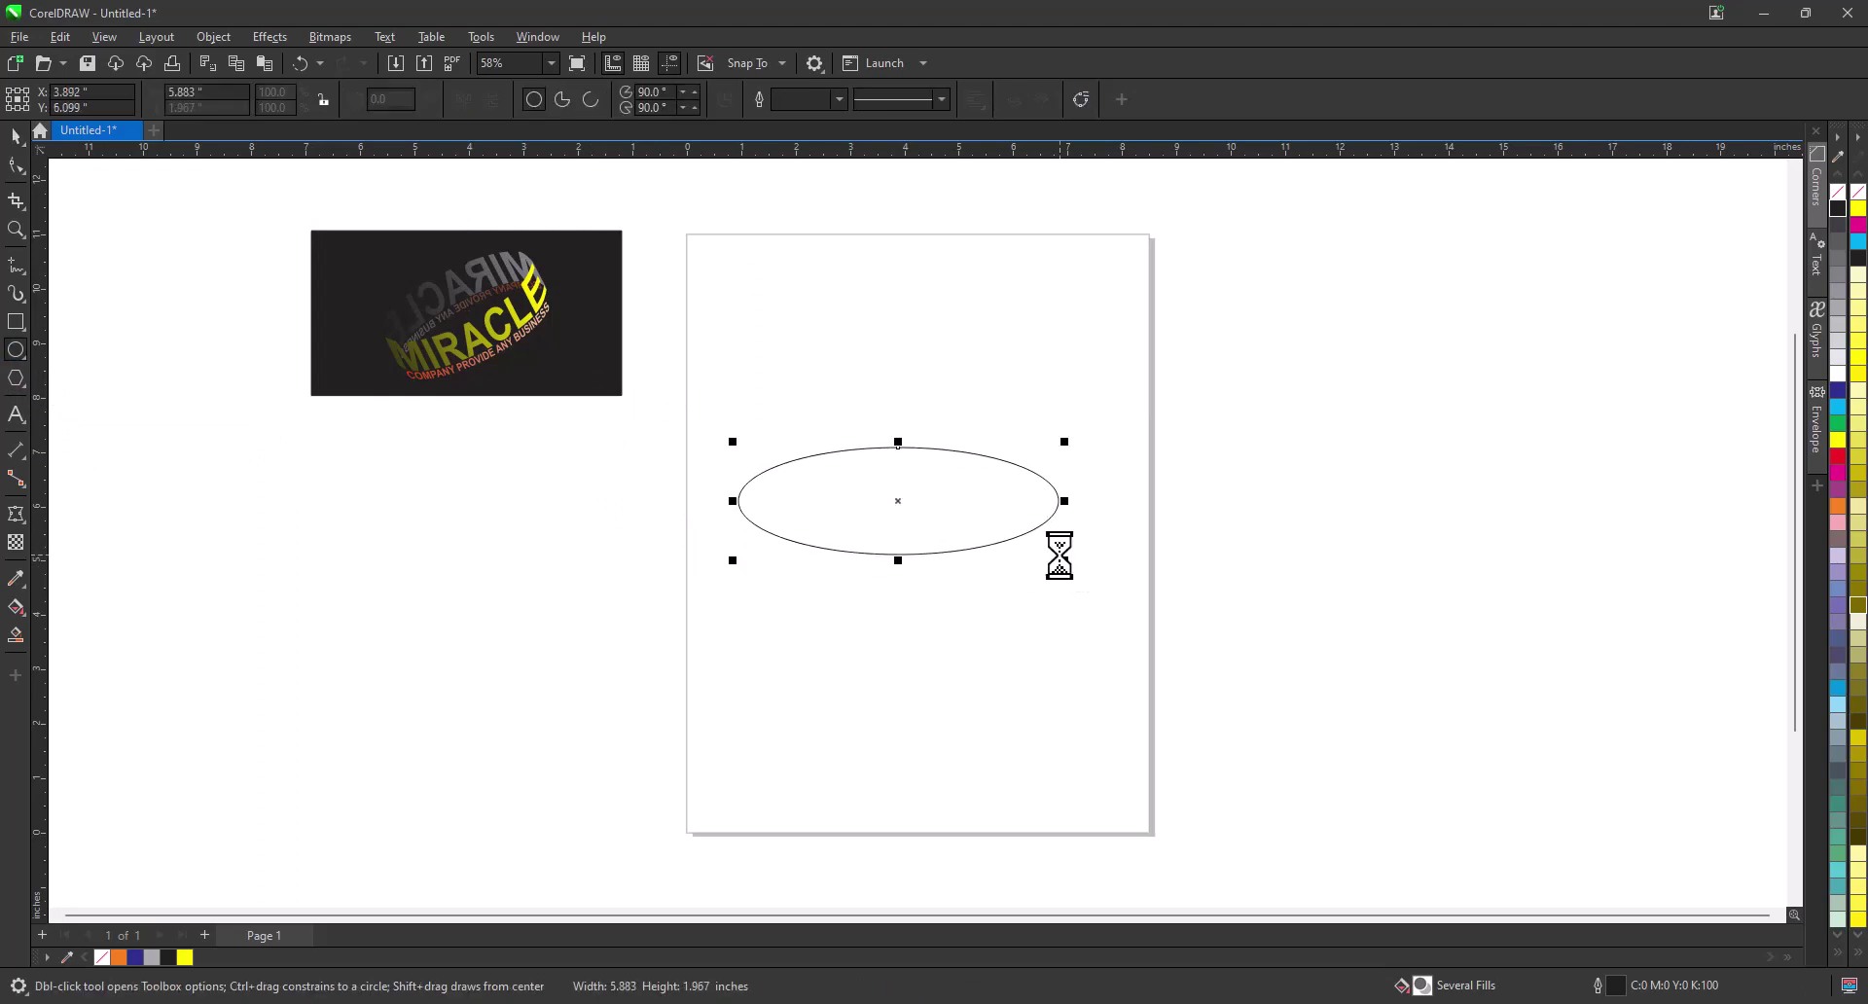
{"action": "left_click", "coordinate": [18, 146]}
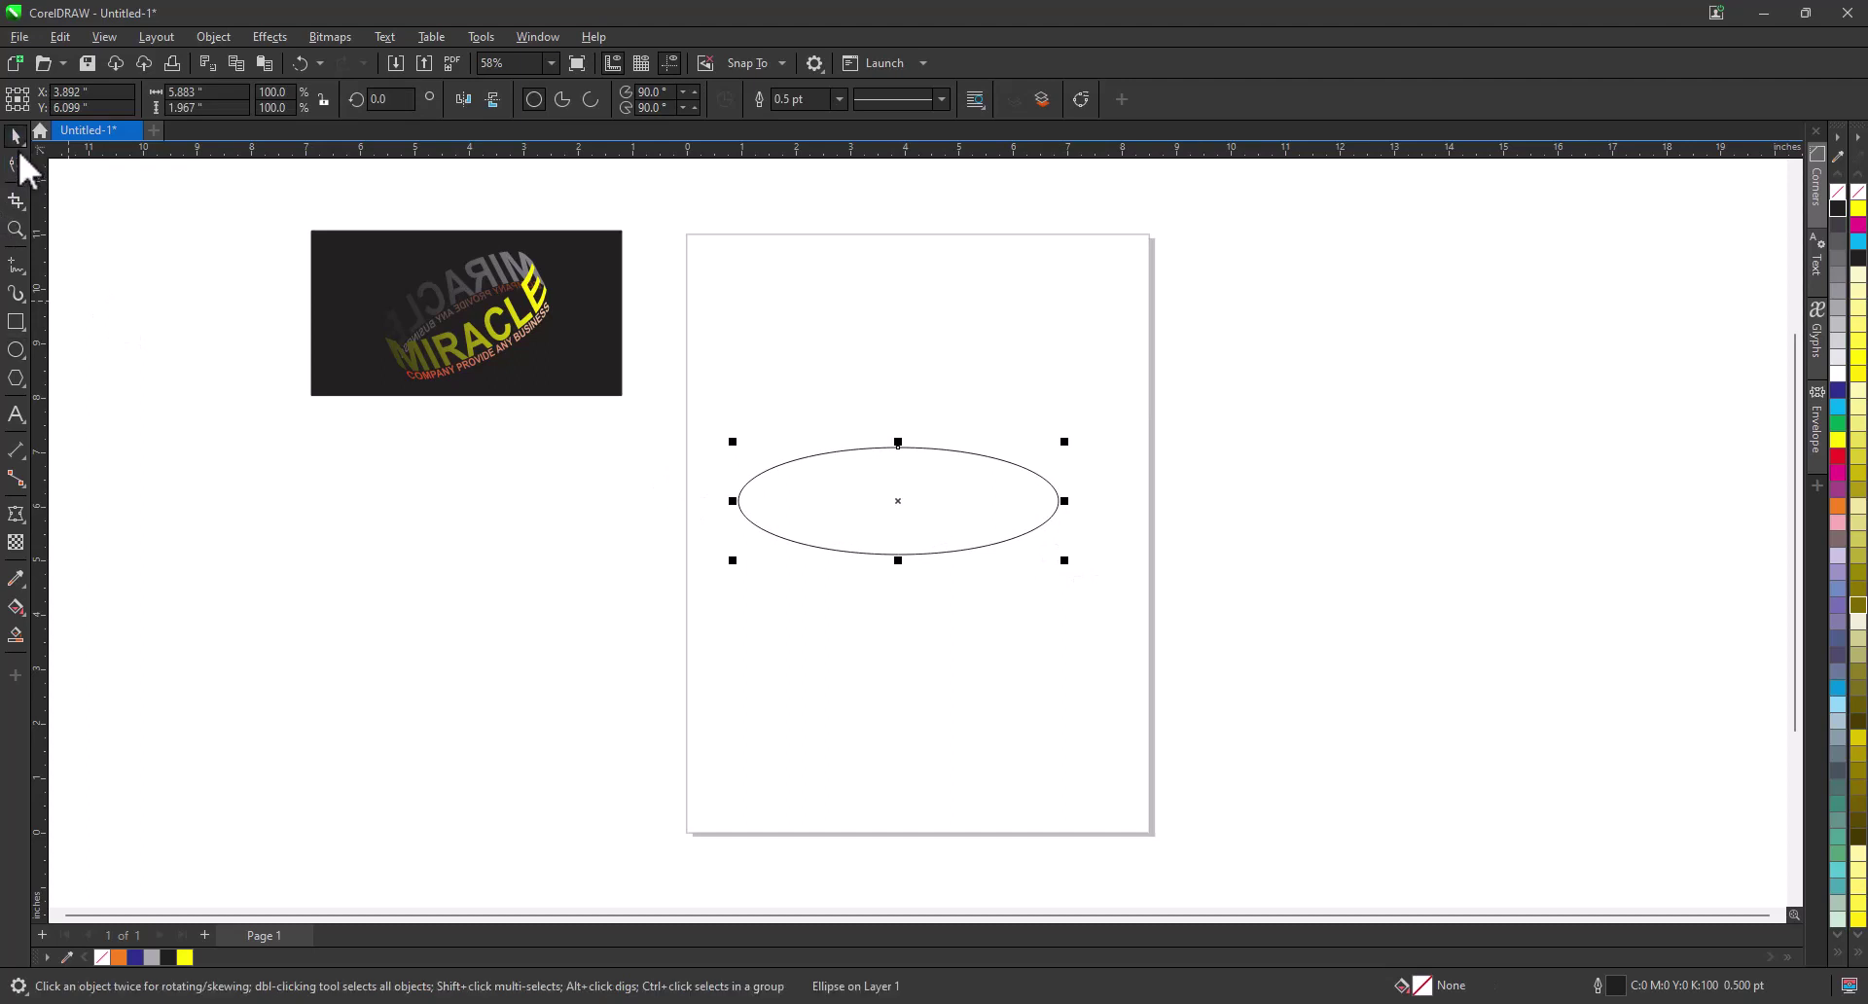
Step: Extrude the ellipse straight down about 1.88 inches with the same-size parallel extrusion type to form a wireframe cylinder
{"action": "left_click", "coordinate": [24, 517]}
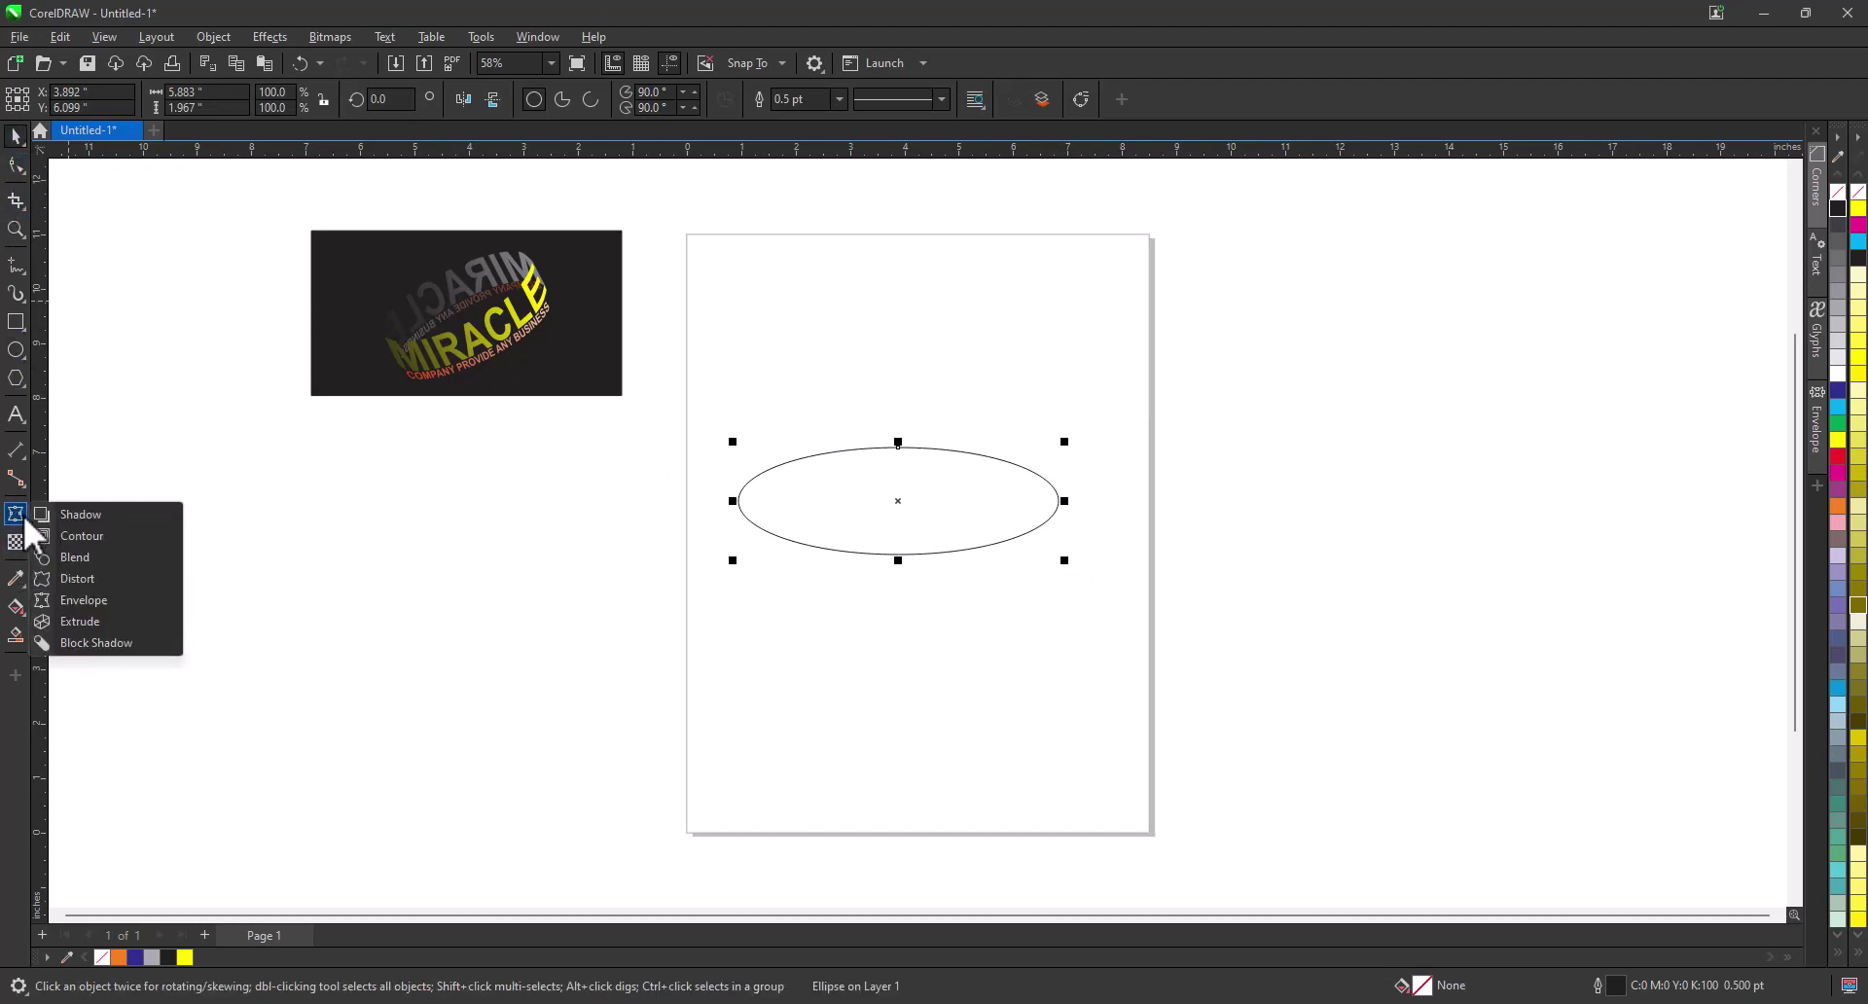
{"action": "left_click", "coordinate": [105, 622]}
{"action": "left_click_drag", "start_coordinate": [897, 501], "coordinate": [897, 707]}
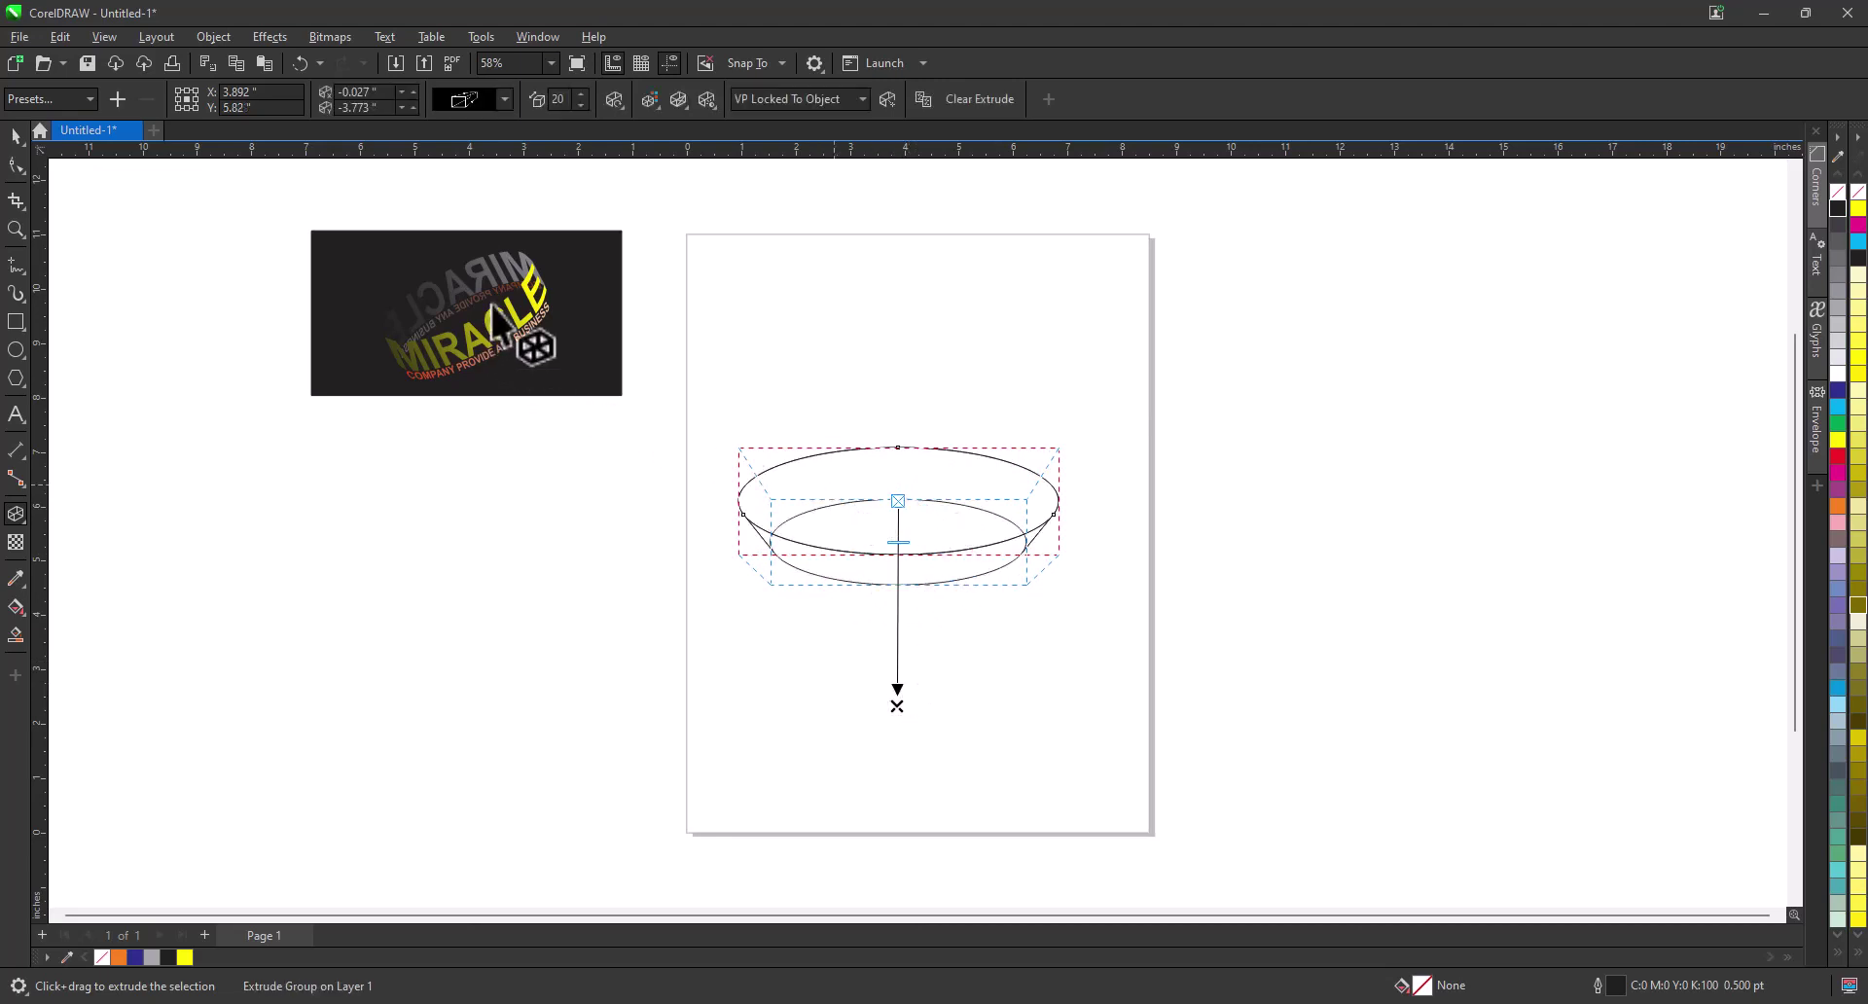
{"action": "left_click", "coordinate": [505, 101]}
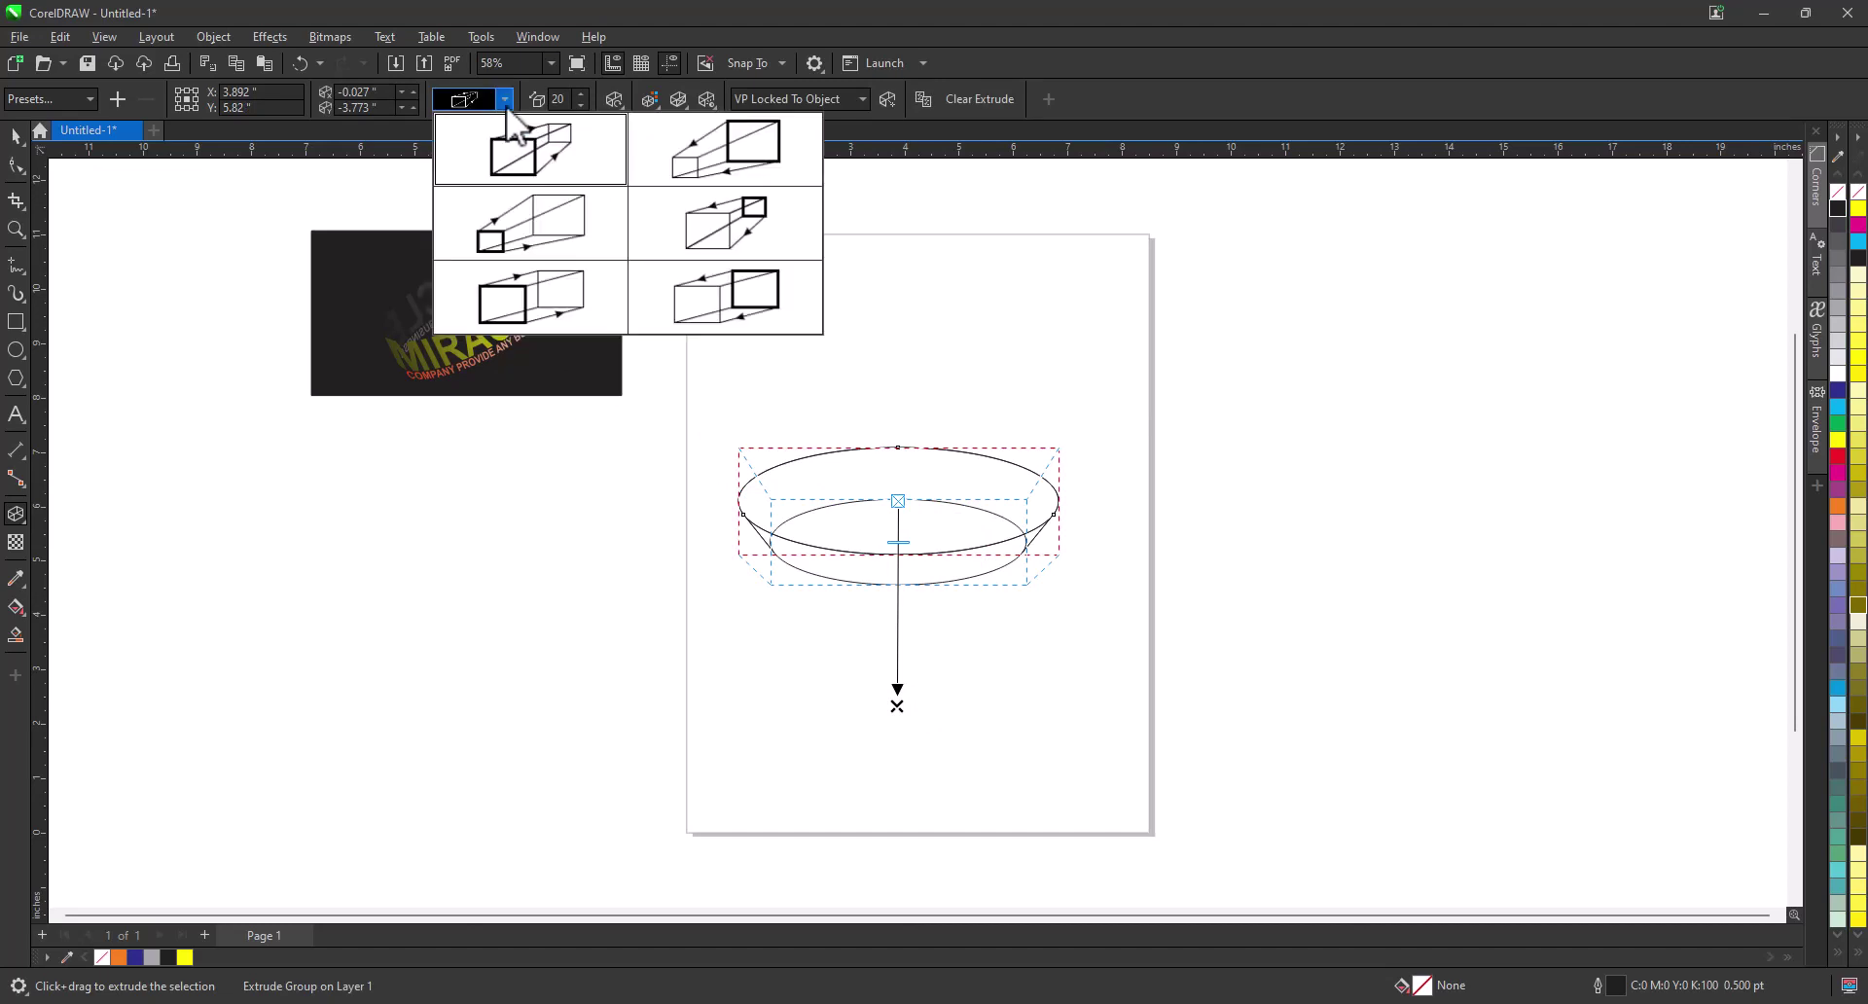
{"action": "left_click", "coordinate": [548, 313]}
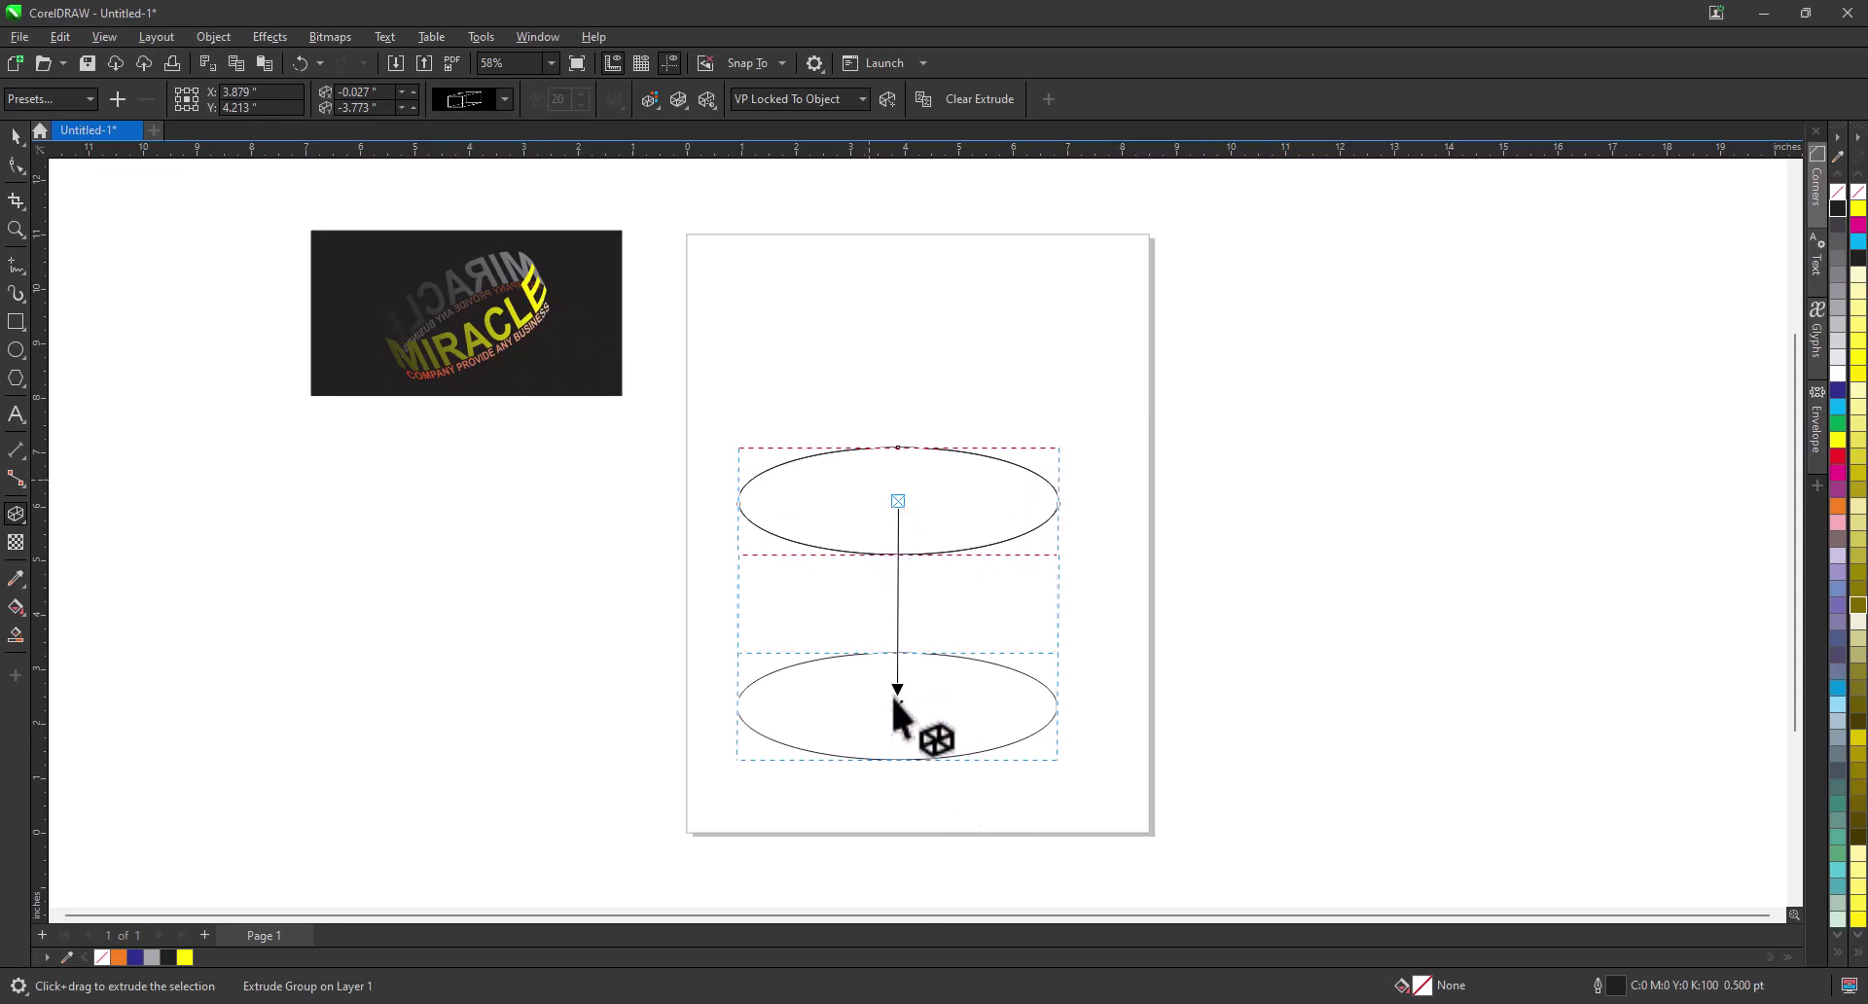
{"action": "left_click_drag", "start_coordinate": [900, 708], "coordinate": [898, 610]}
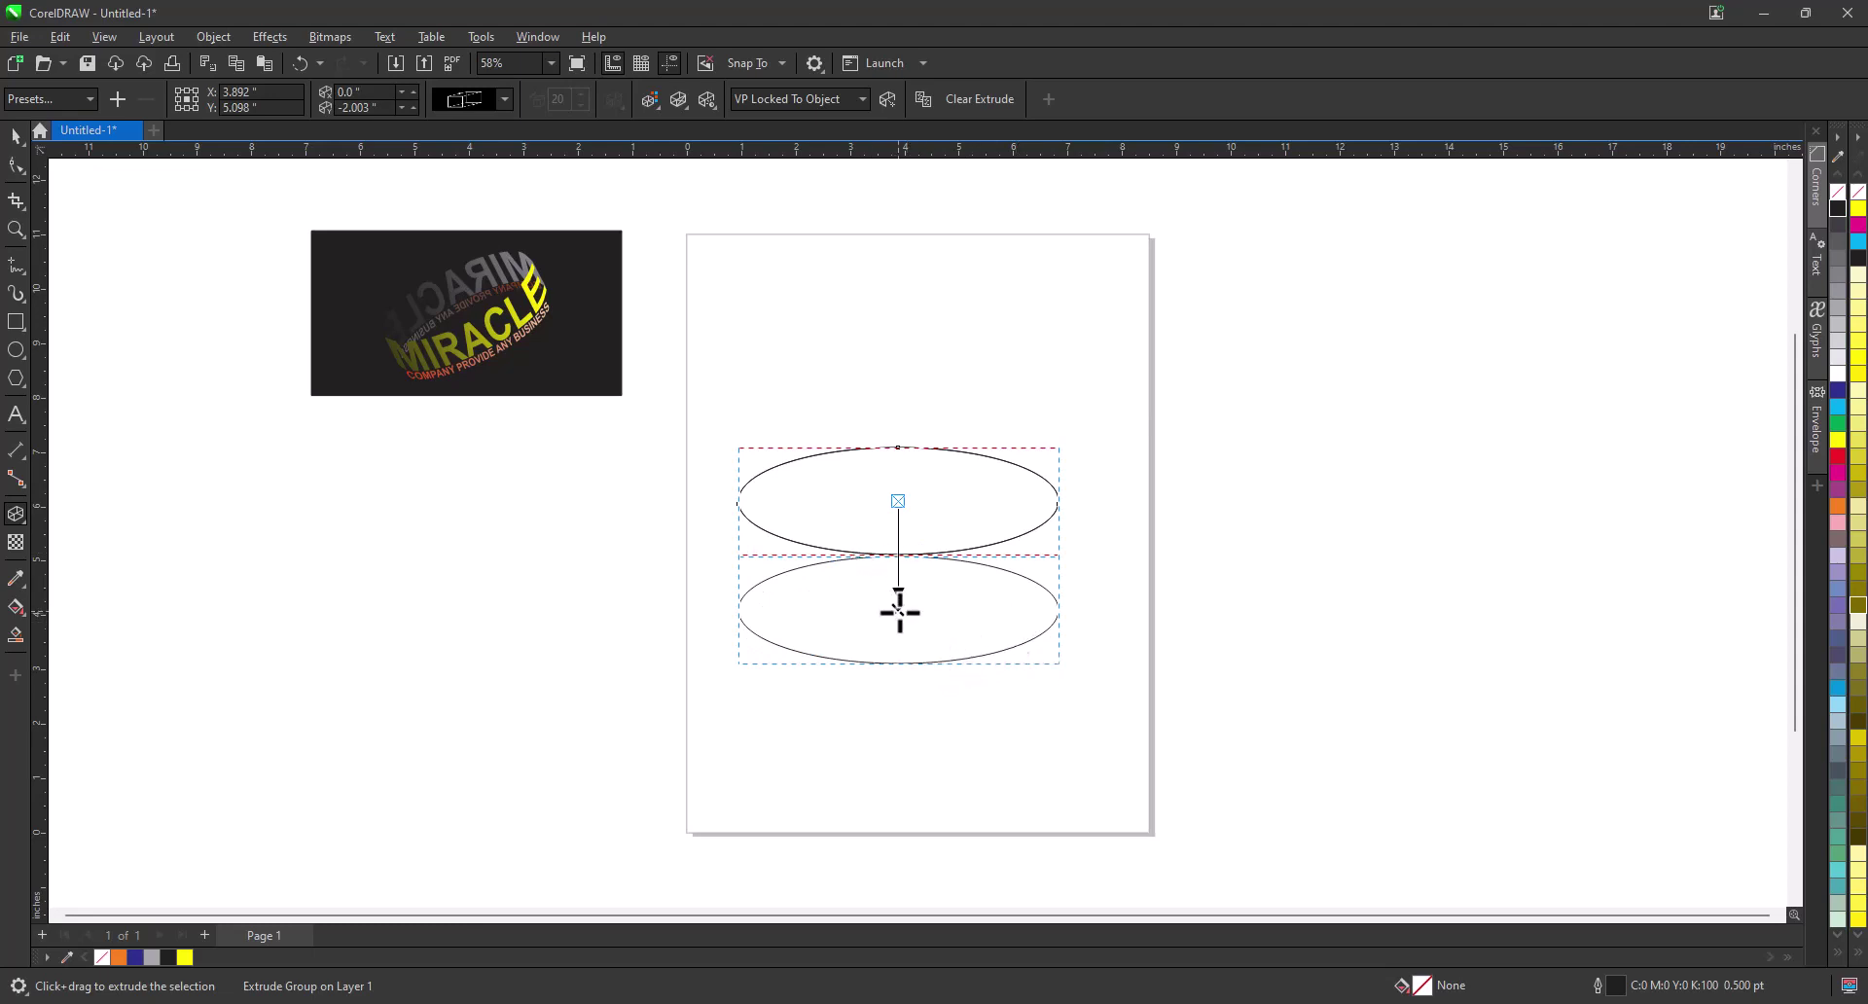
{"action": "left_click_drag", "start_coordinate": [900, 613], "coordinate": [900, 605]}
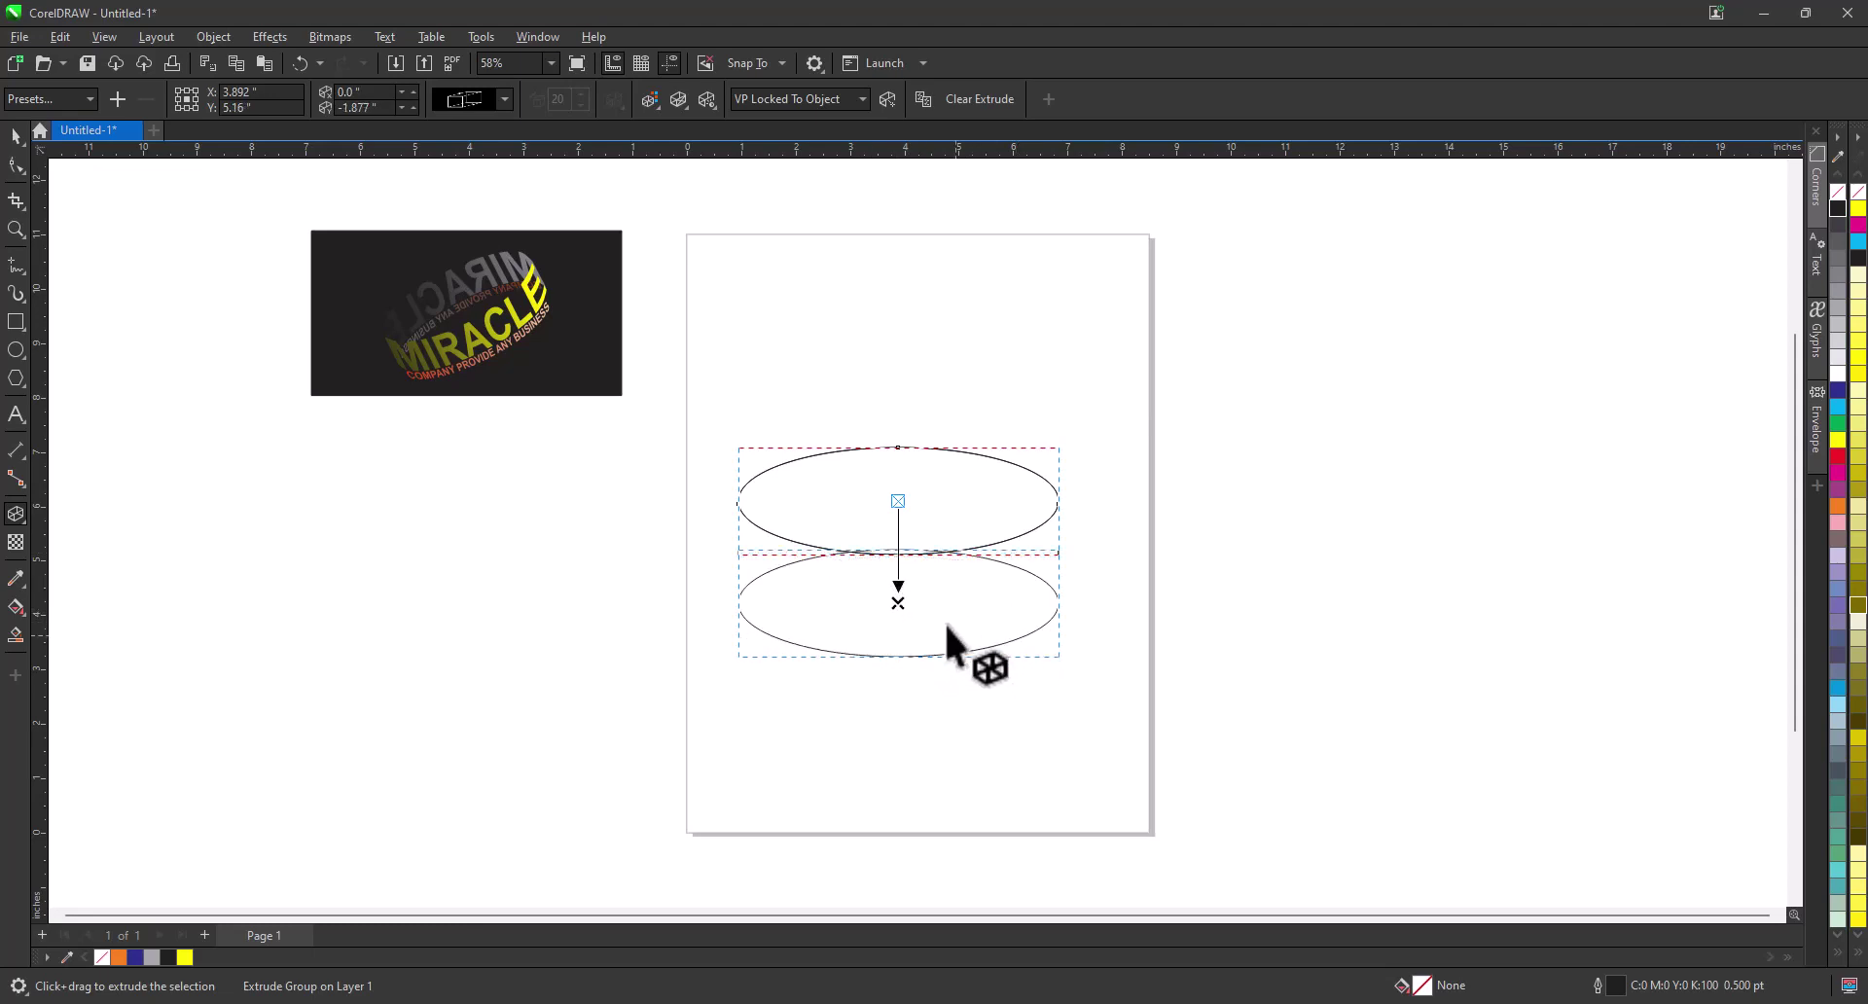
{"action": "left_click", "coordinate": [15, 136]}
{"action": "left_click", "coordinate": [1276, 540]}
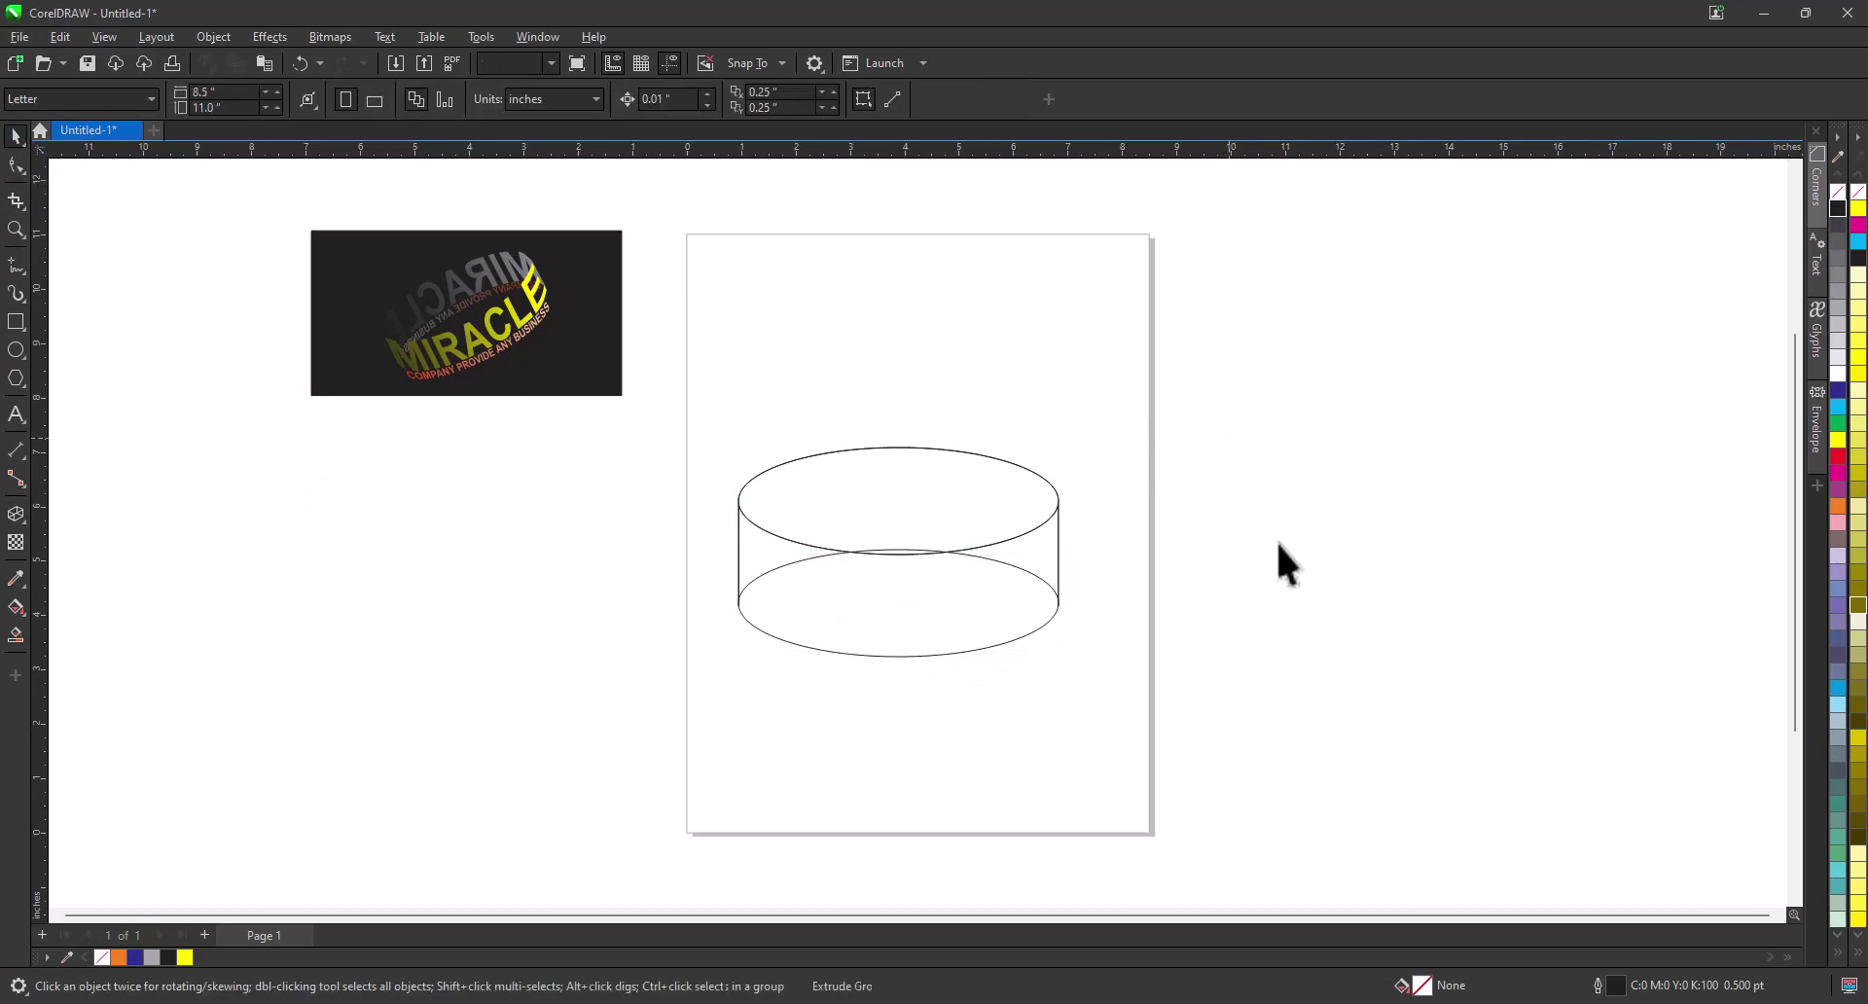
Step: Add the text MIRACLE in 24 pt Arial in the empty area left of the page
{"action": "key", "text": "ctrl+z"}
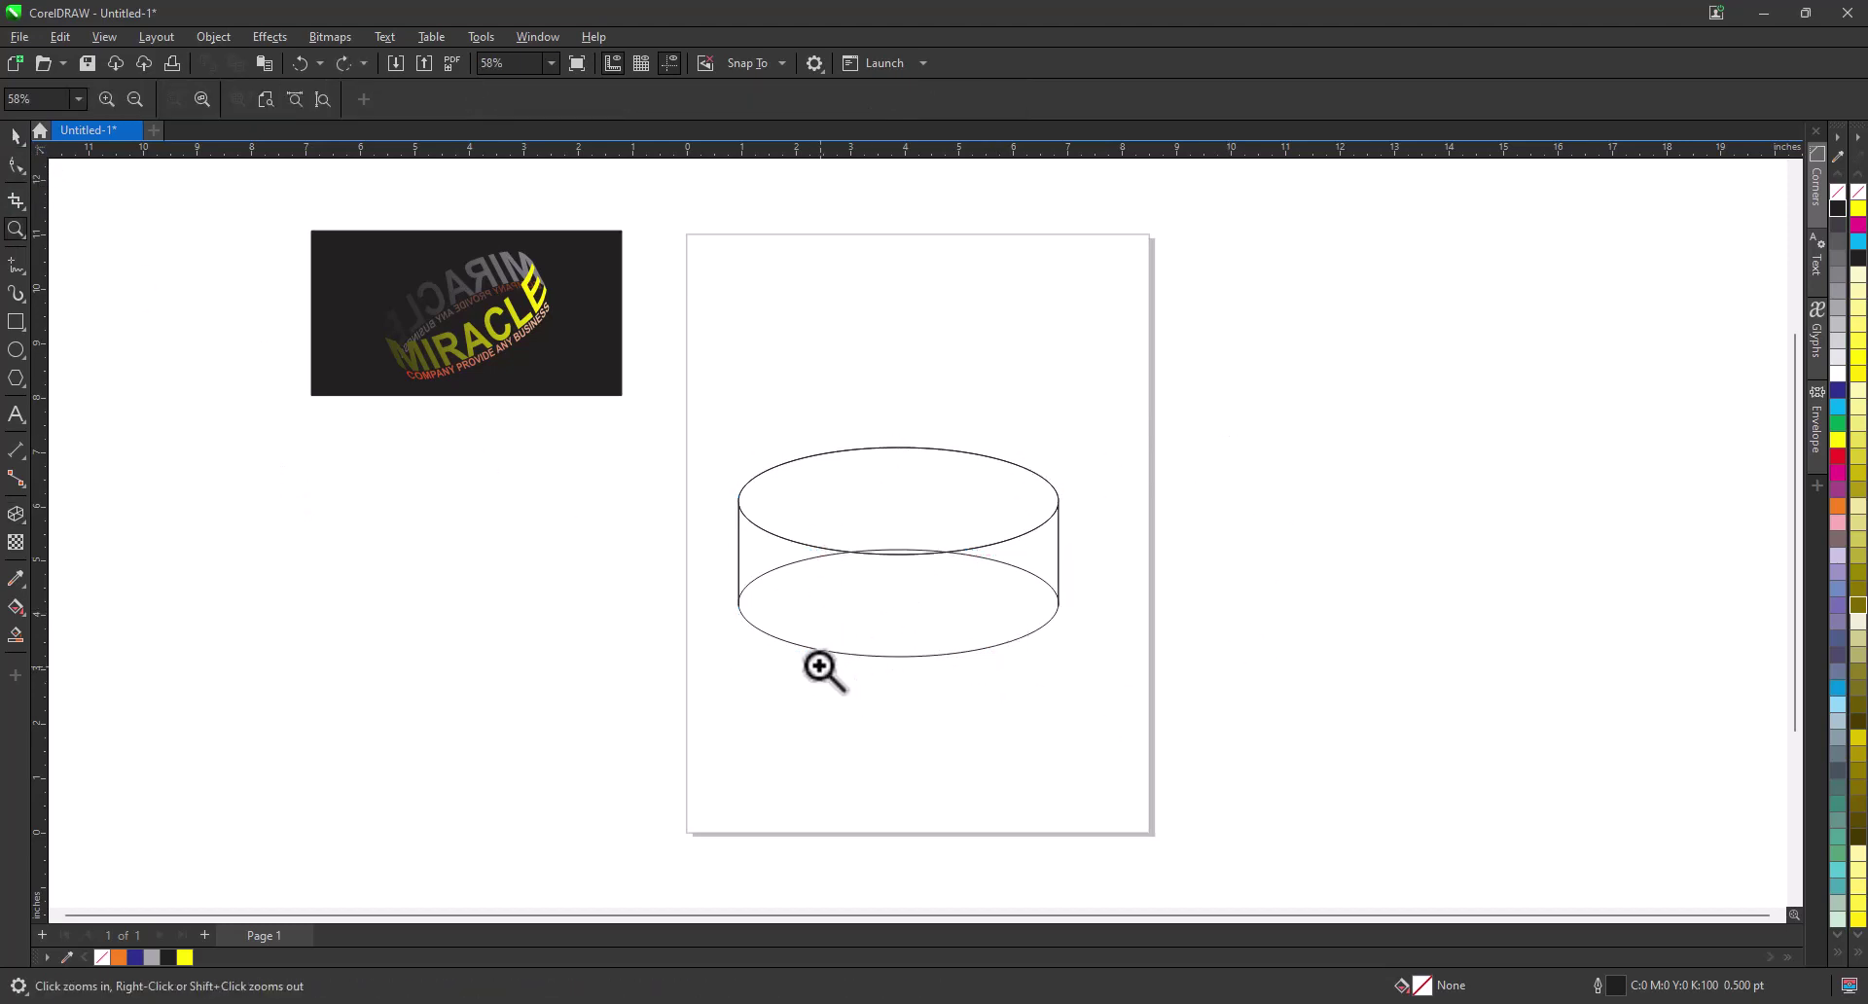
{"action": "left_click", "coordinate": [17, 414]}
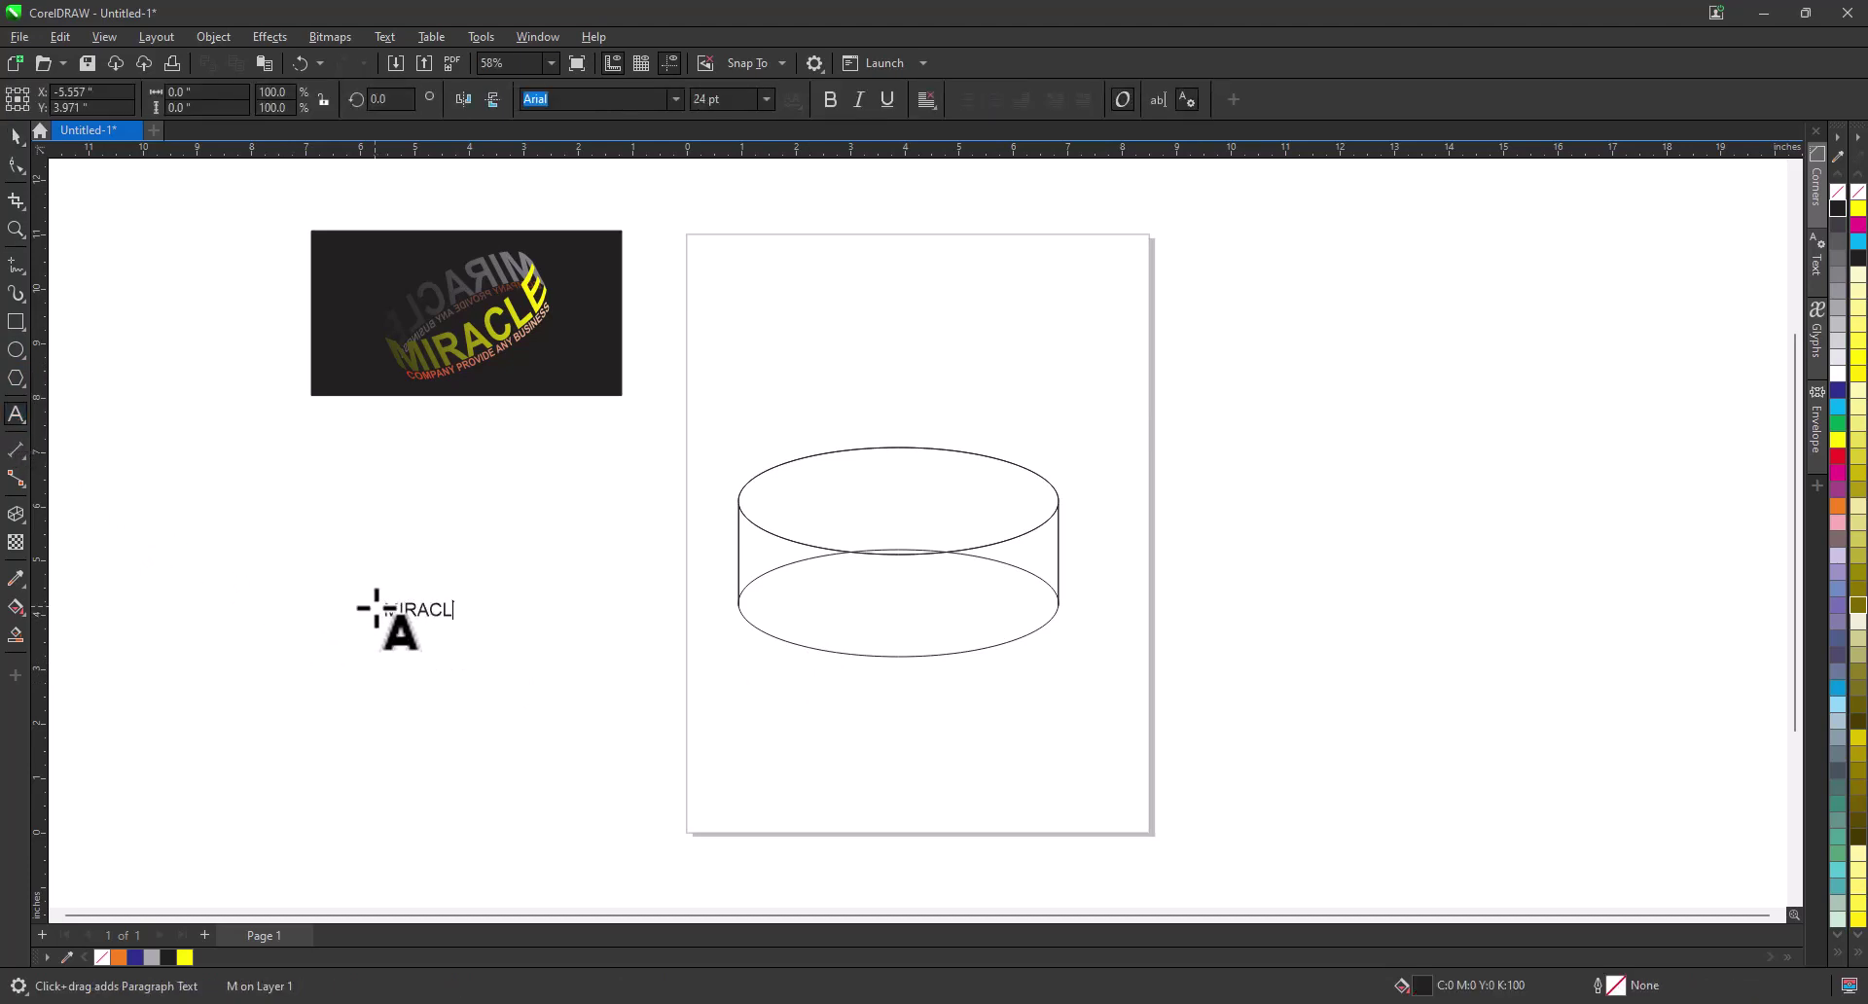
{"action": "left_click", "coordinate": [17, 137]}
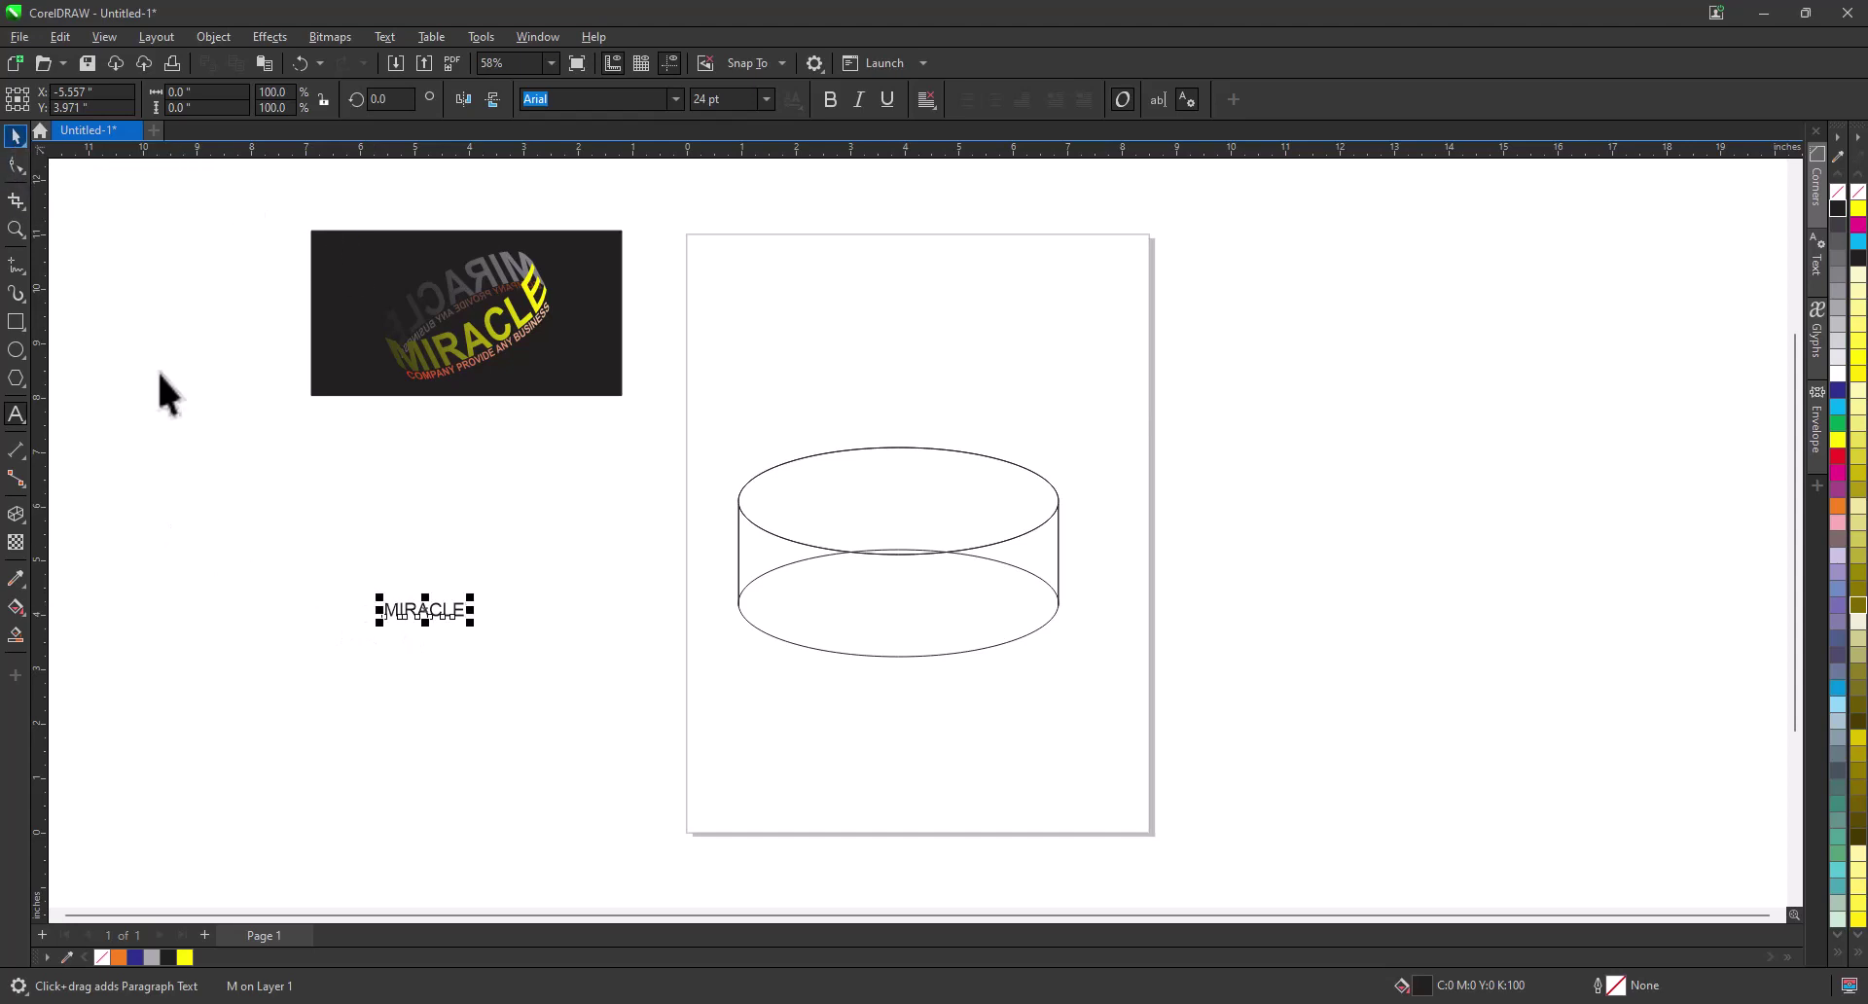
Step: Duplicate the MIRACLE text and place one copy, enlarged to about 4.87 inches wide, over the front of the cylinder
{"action": "left_click_drag", "start_coordinate": [465, 605], "coordinate": [631, 720]}
{"action": "left_click", "coordinate": [458, 613]}
{"action": "left_click_drag", "start_coordinate": [470, 625], "coordinate": [951, 606]}
Step: Change the small MIRACLE copy to read COMPANY PROVIDE BUSINESS and place it directly under the large MIRACLE text
{"action": "left_click", "coordinate": [459, 680]}
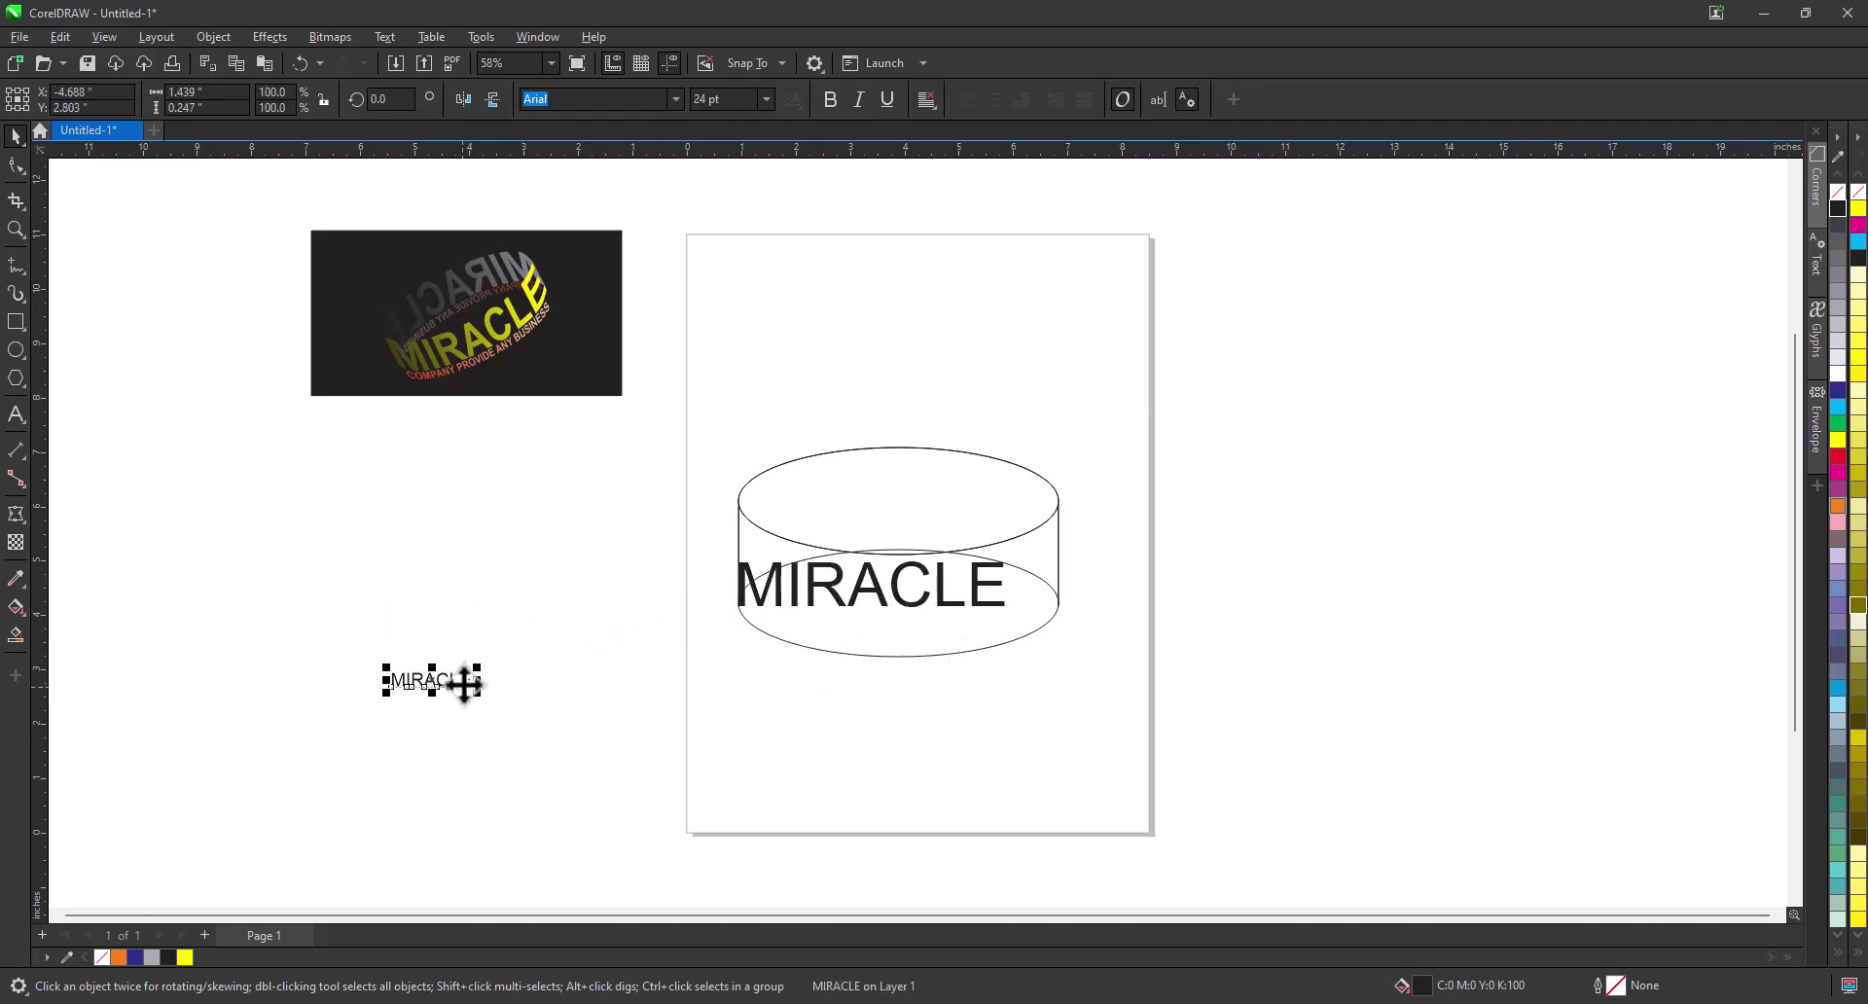
{"action": "double_click", "coordinate": [467, 681]}
{"action": "left_click_drag", "start_coordinate": [472, 684], "coordinate": [371, 685]}
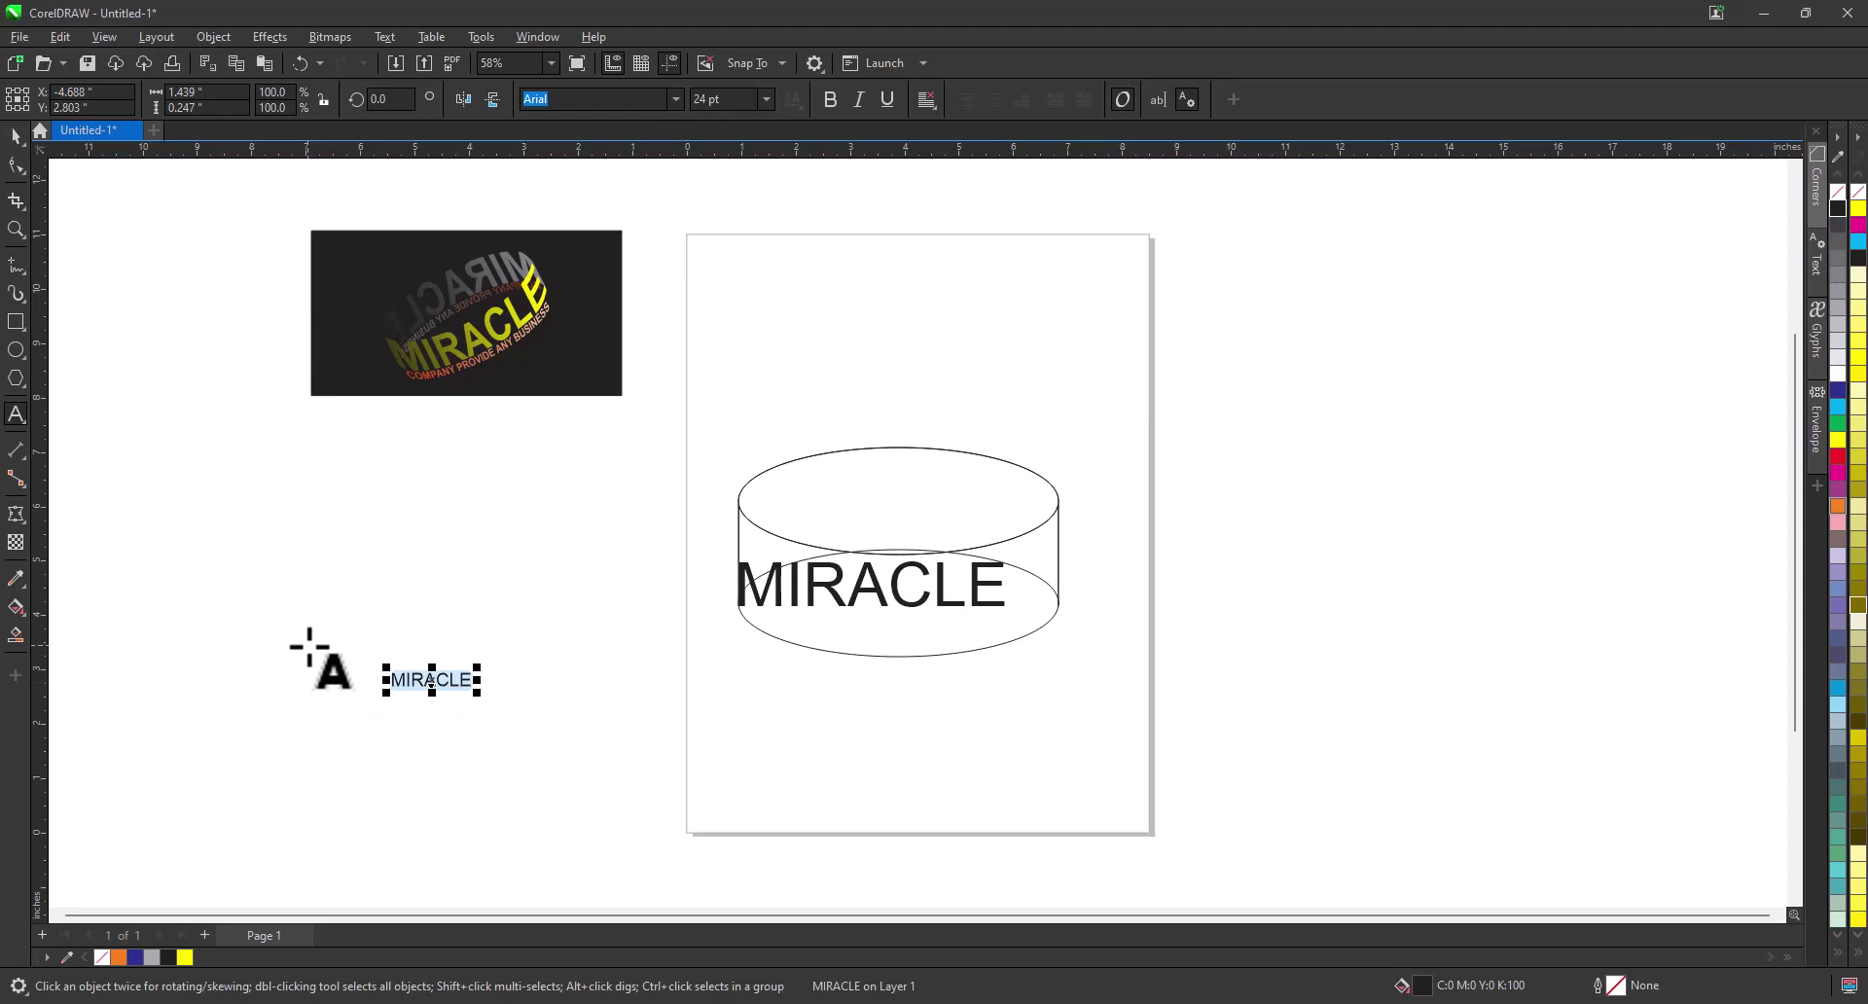
{"action": "type", "text": "COMPANY PRIVIDE"}
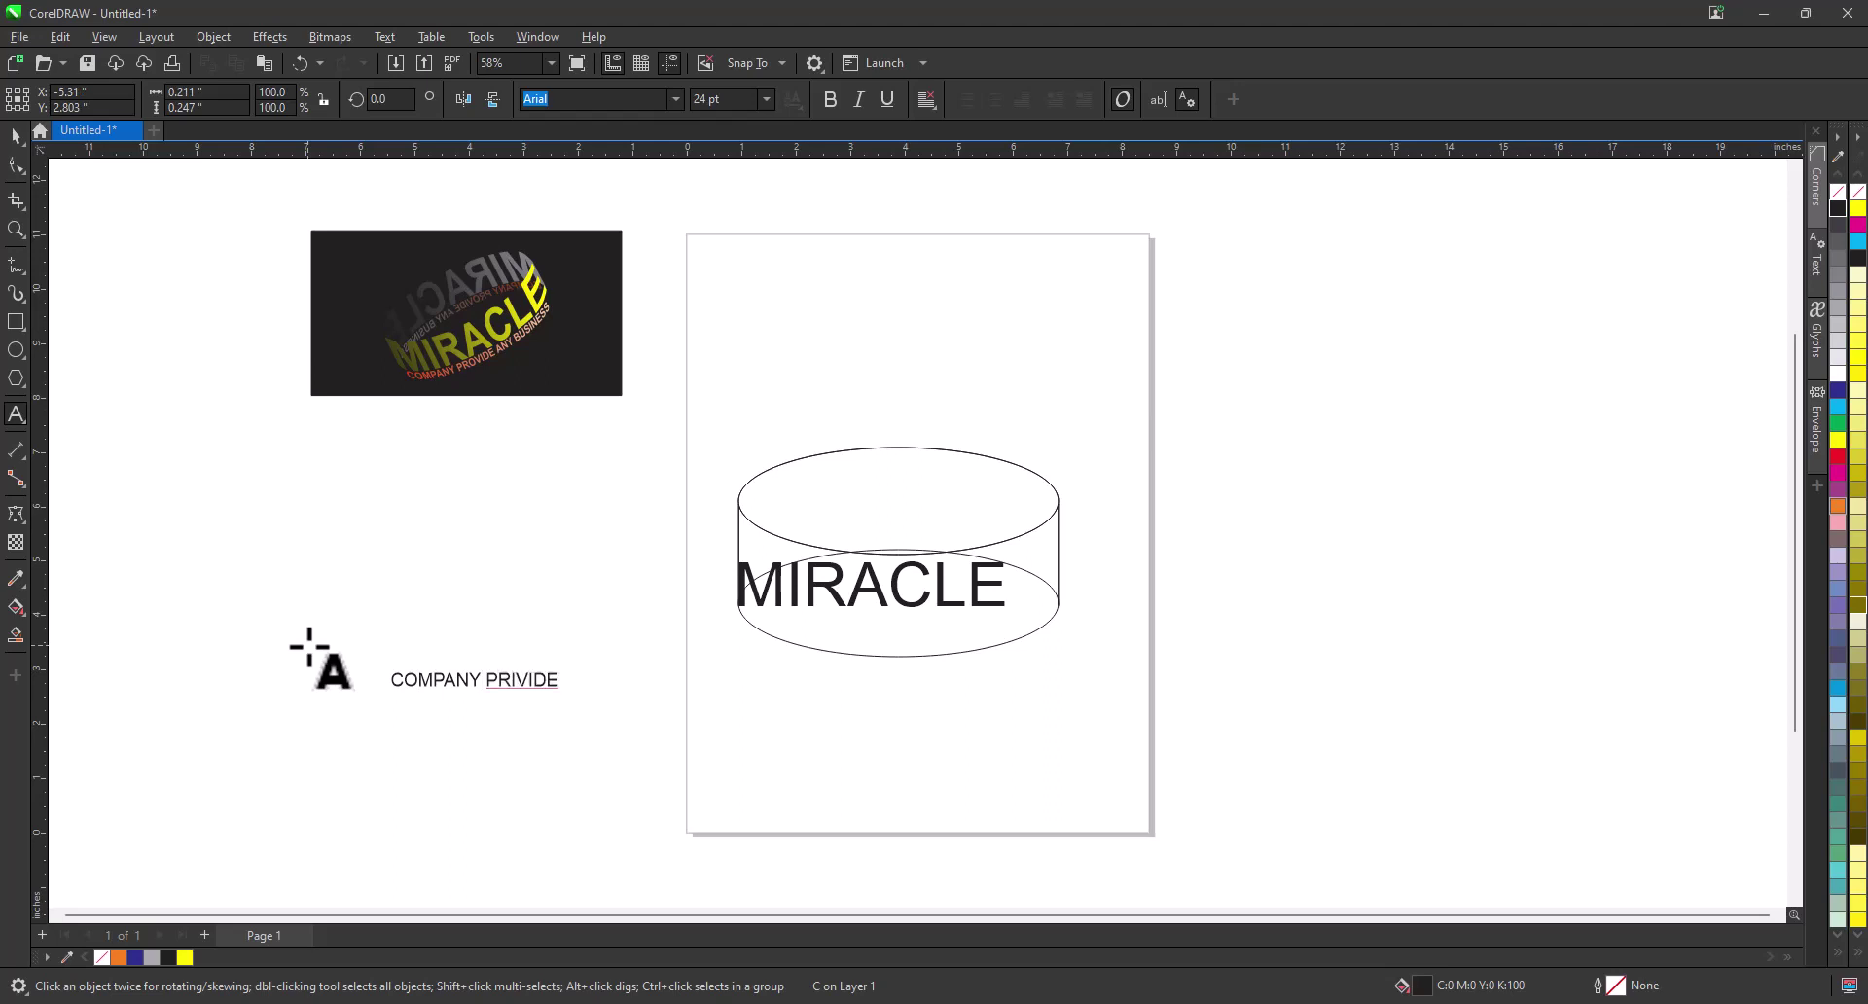
{"action": "key", "text": "BackSpace"}
{"action": "key", "text": "BackSpace"}
{"action": "key", "text": "BackSpace"}
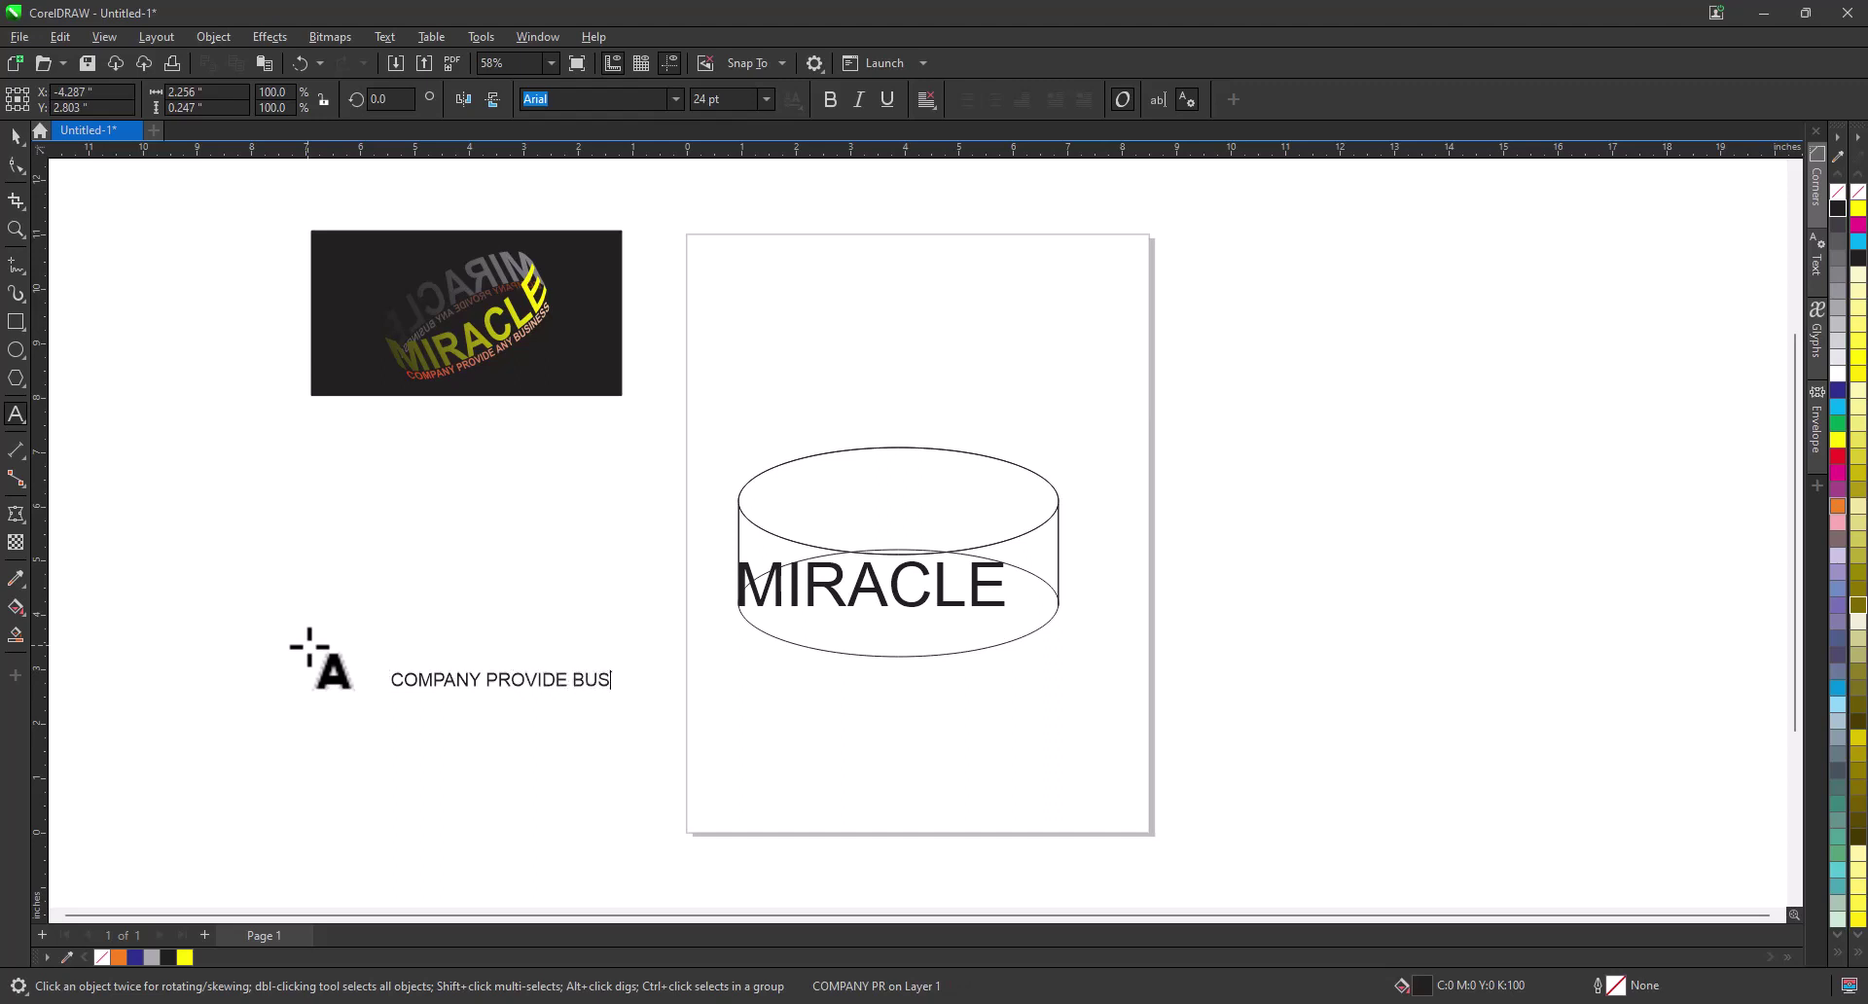
{"action": "left_click", "coordinate": [18, 137]}
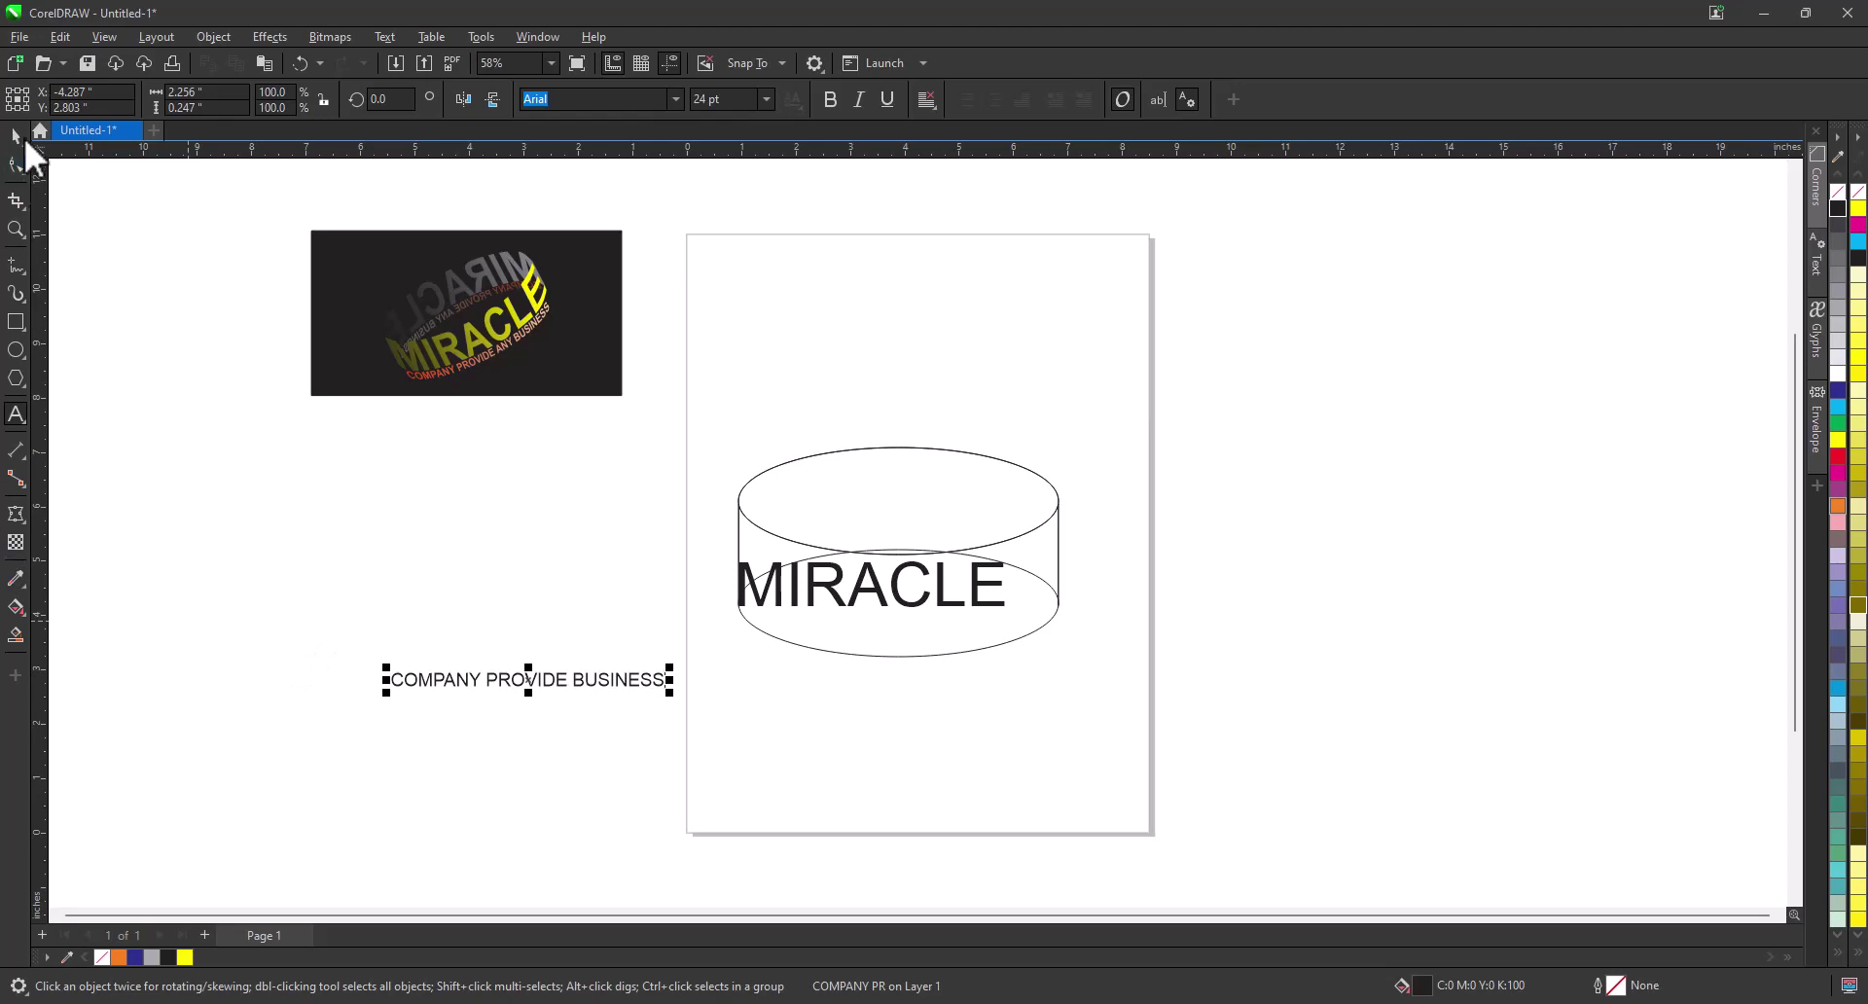
{"action": "left_click_drag", "start_coordinate": [534, 680], "coordinate": [899, 622]}
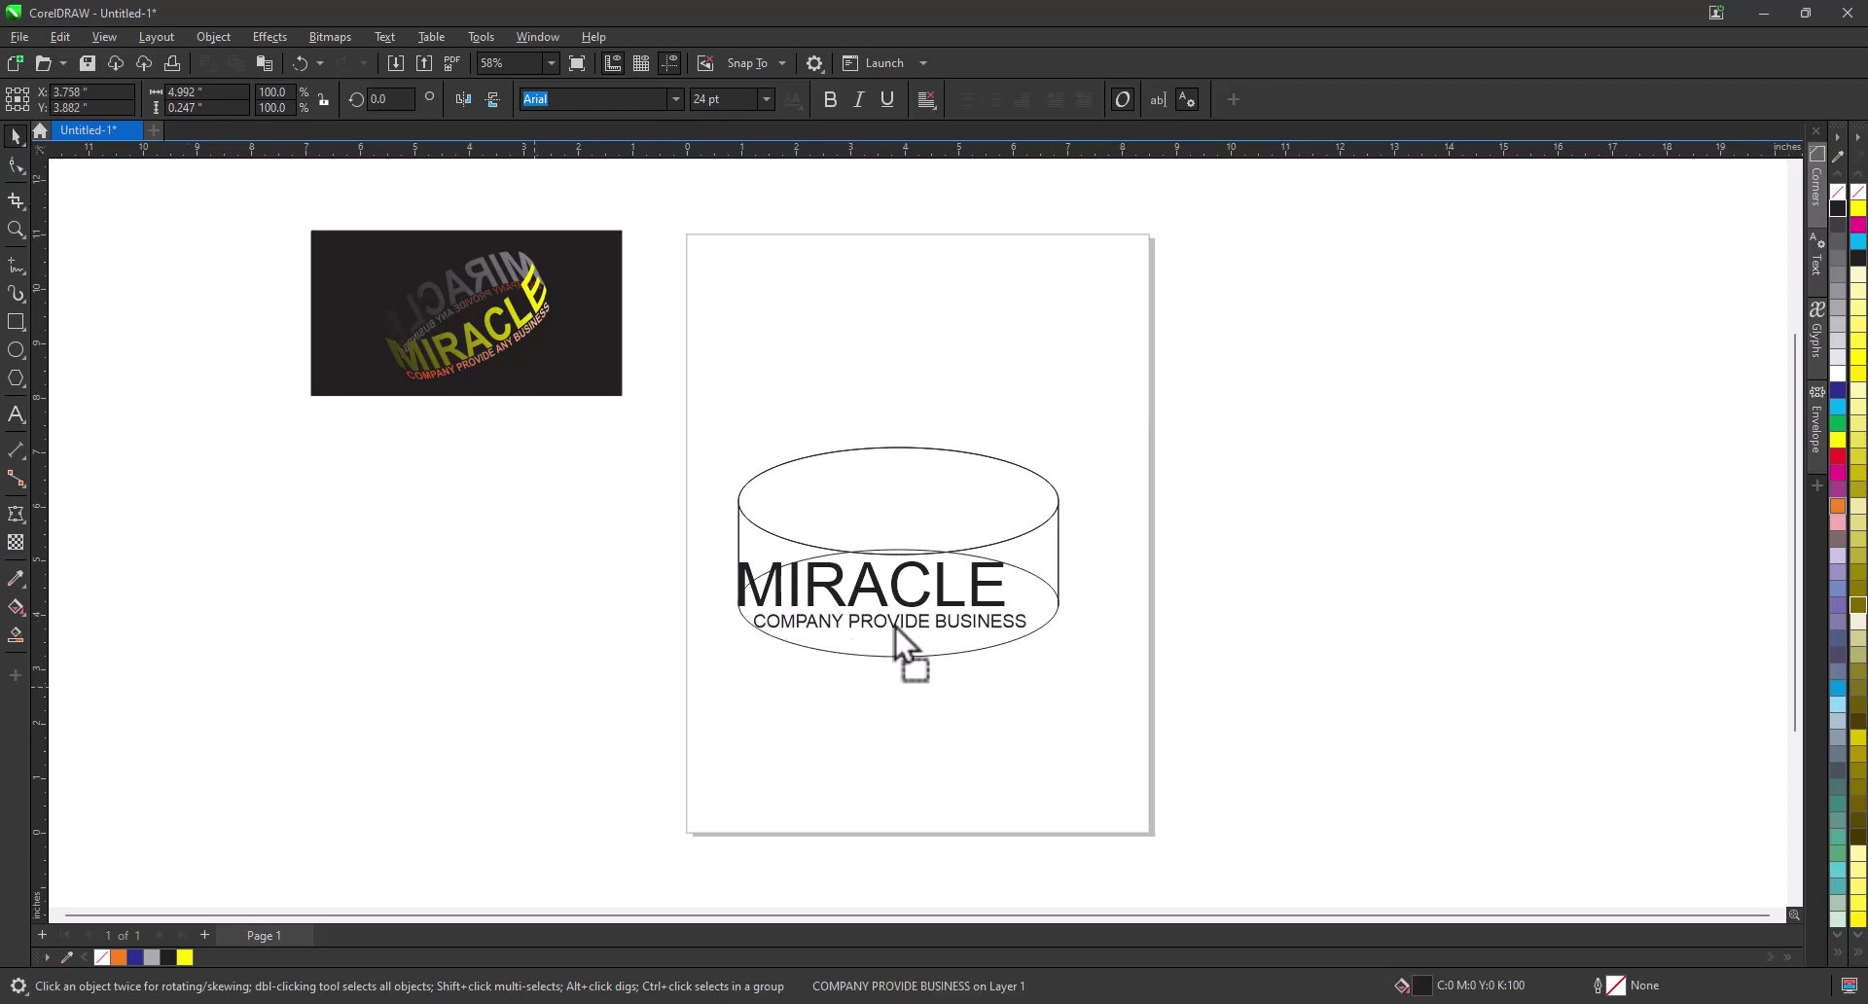
Step: Make both the MIRACLE text and the COMPANY PROVIDE BUSINESS line bold
{"action": "left_click", "coordinate": [16, 230]}
{"action": "left_click_drag", "start_coordinate": [702, 451], "coordinate": [1063, 666]}
{"action": "key", "text": "space"}
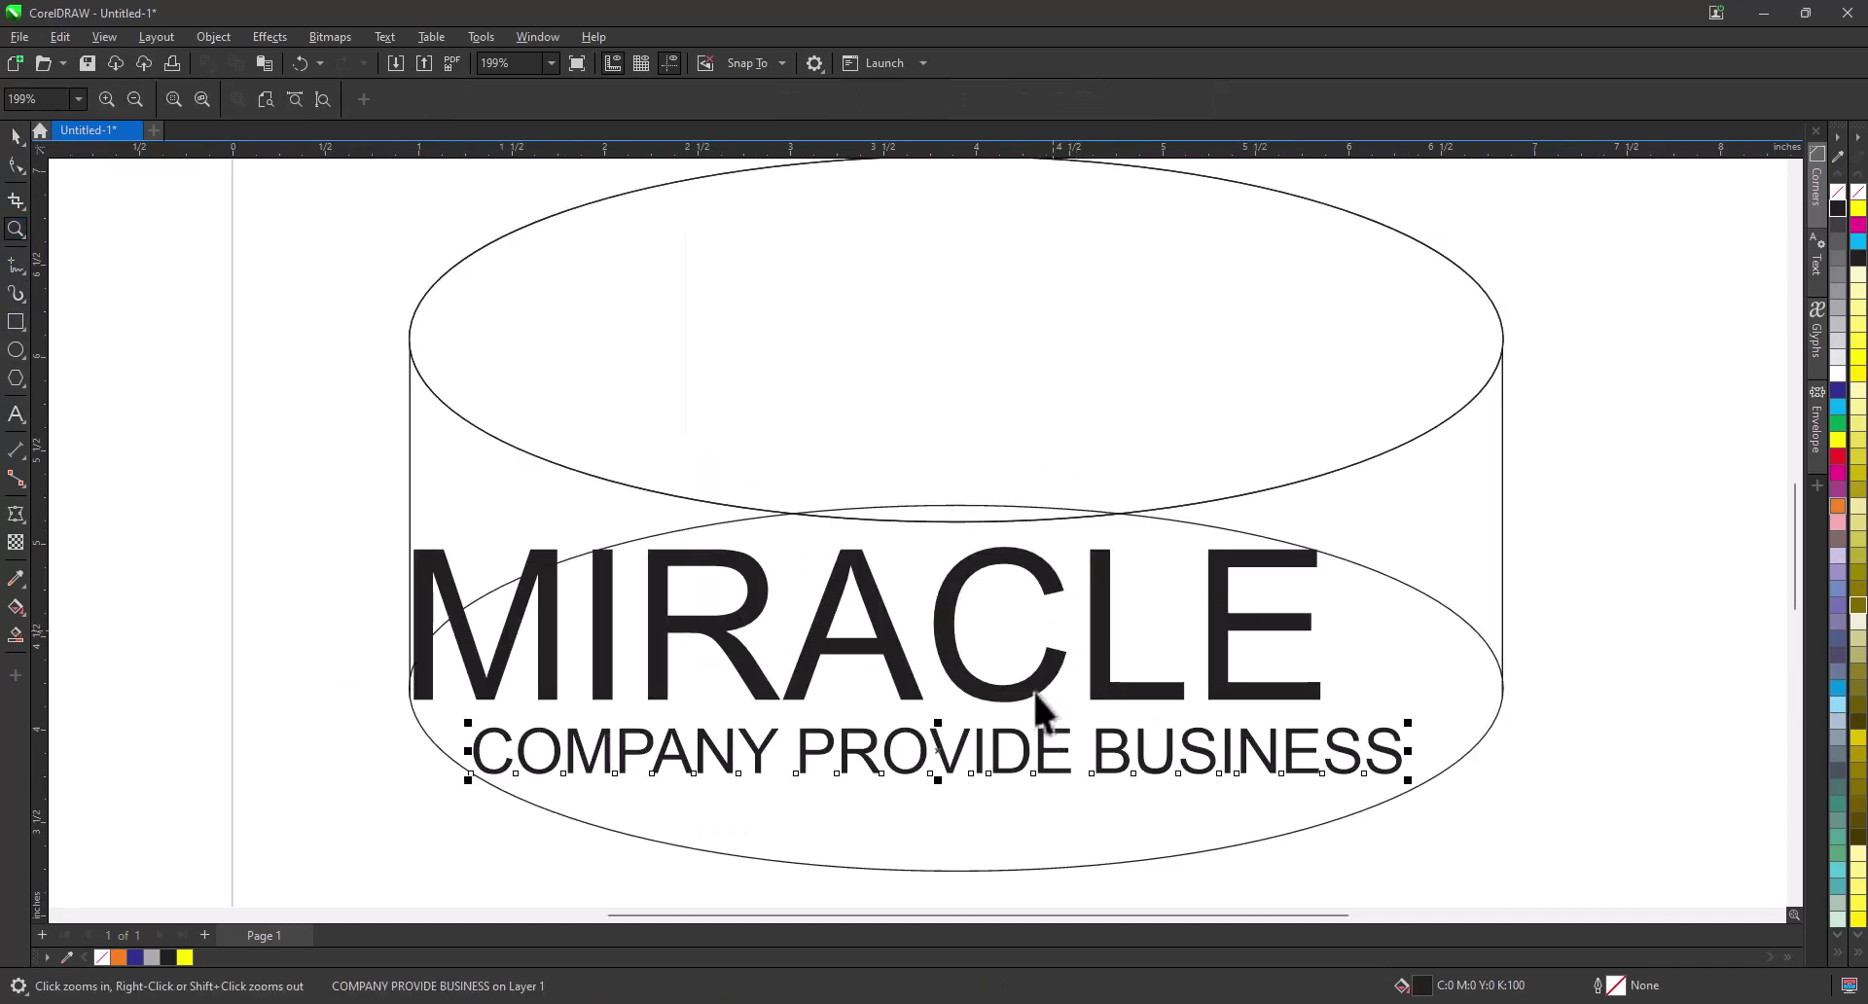
{"action": "left_click", "coordinate": [1033, 681]}
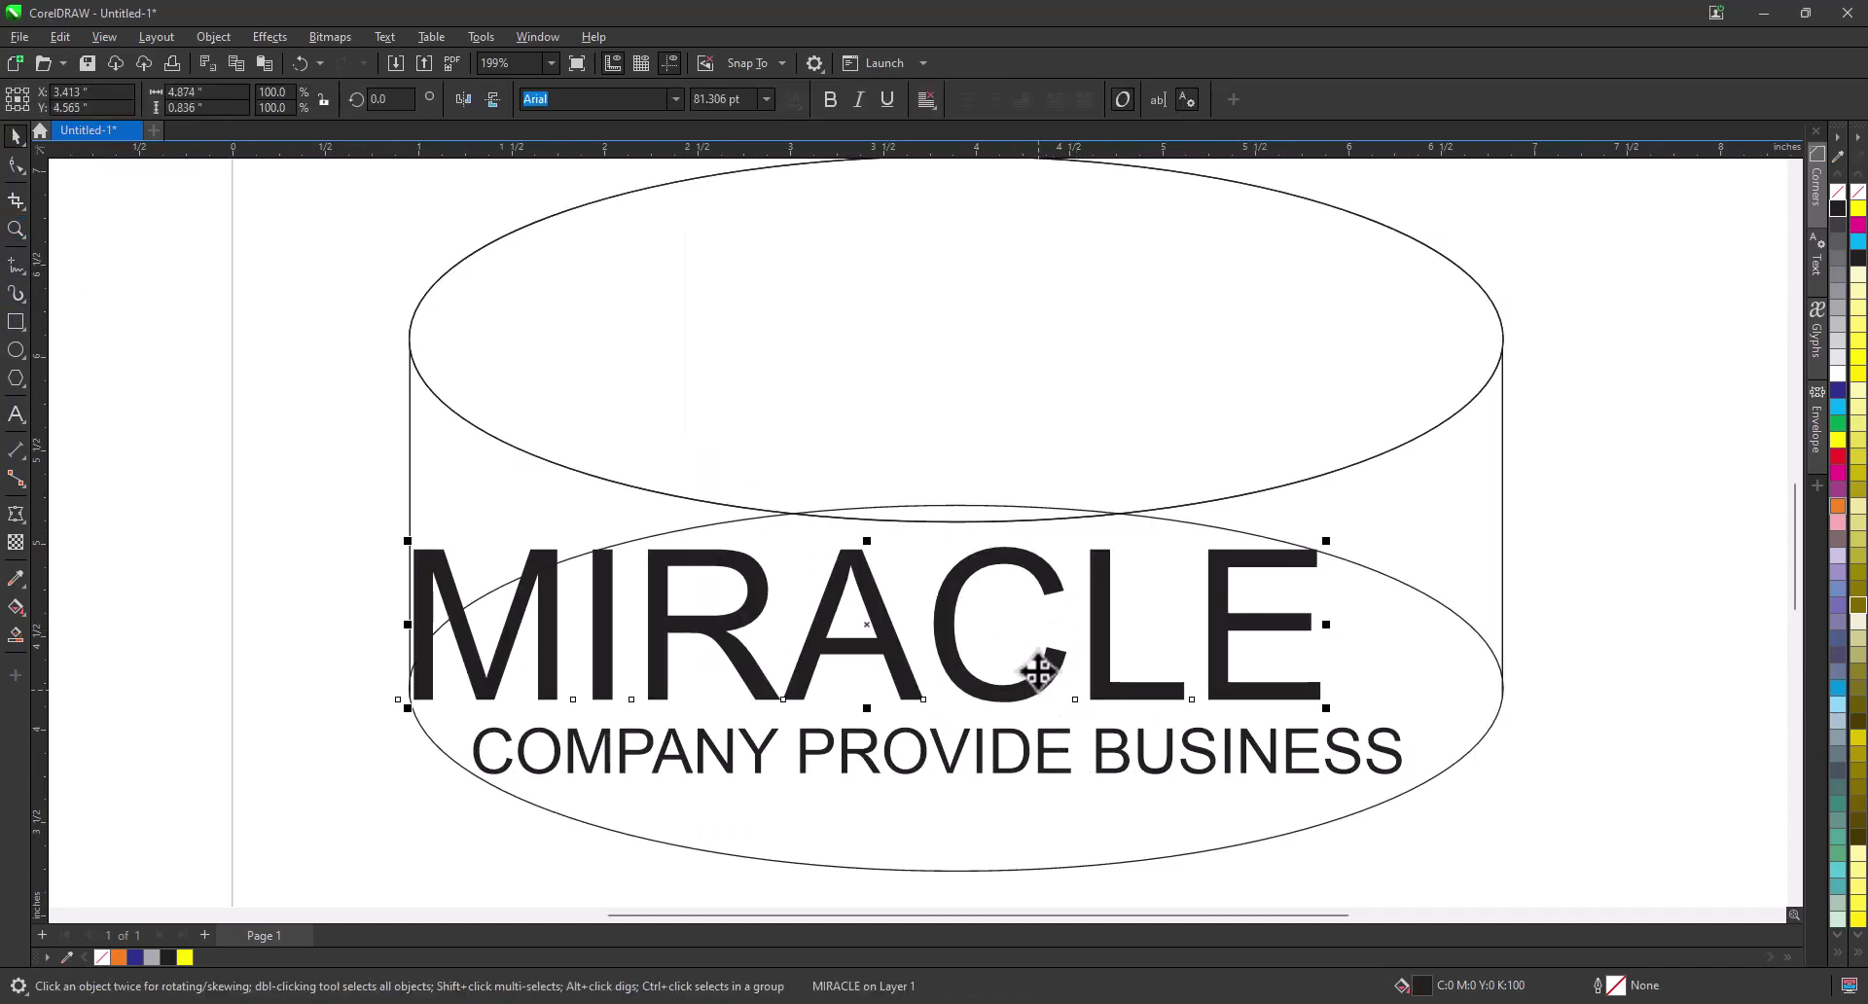
{"action": "left_click", "coordinate": [831, 101]}
{"action": "left_click", "coordinate": [952, 759]}
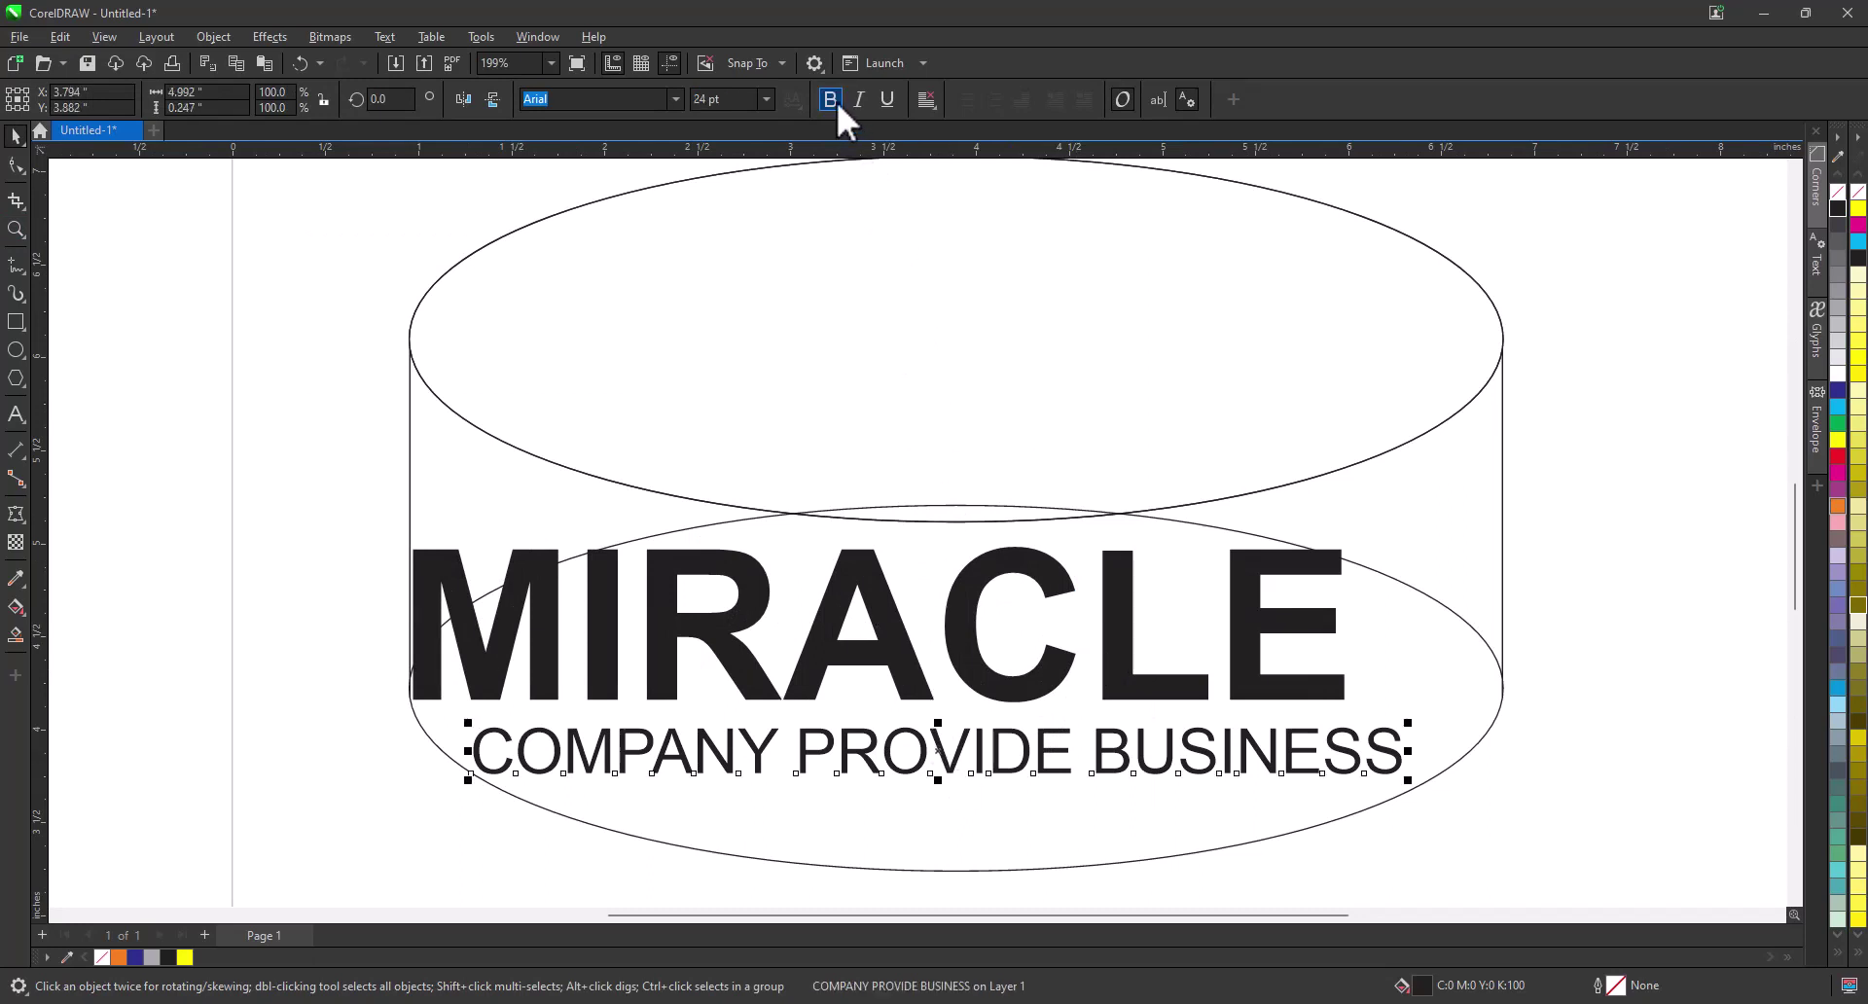
{"action": "left_click", "coordinate": [833, 99]}
Step: Move the MIRACLE text up and enlarge it to about 5.87 inches wide so it spans the cylinder's full width
{"action": "left_click", "coordinate": [589, 668]}
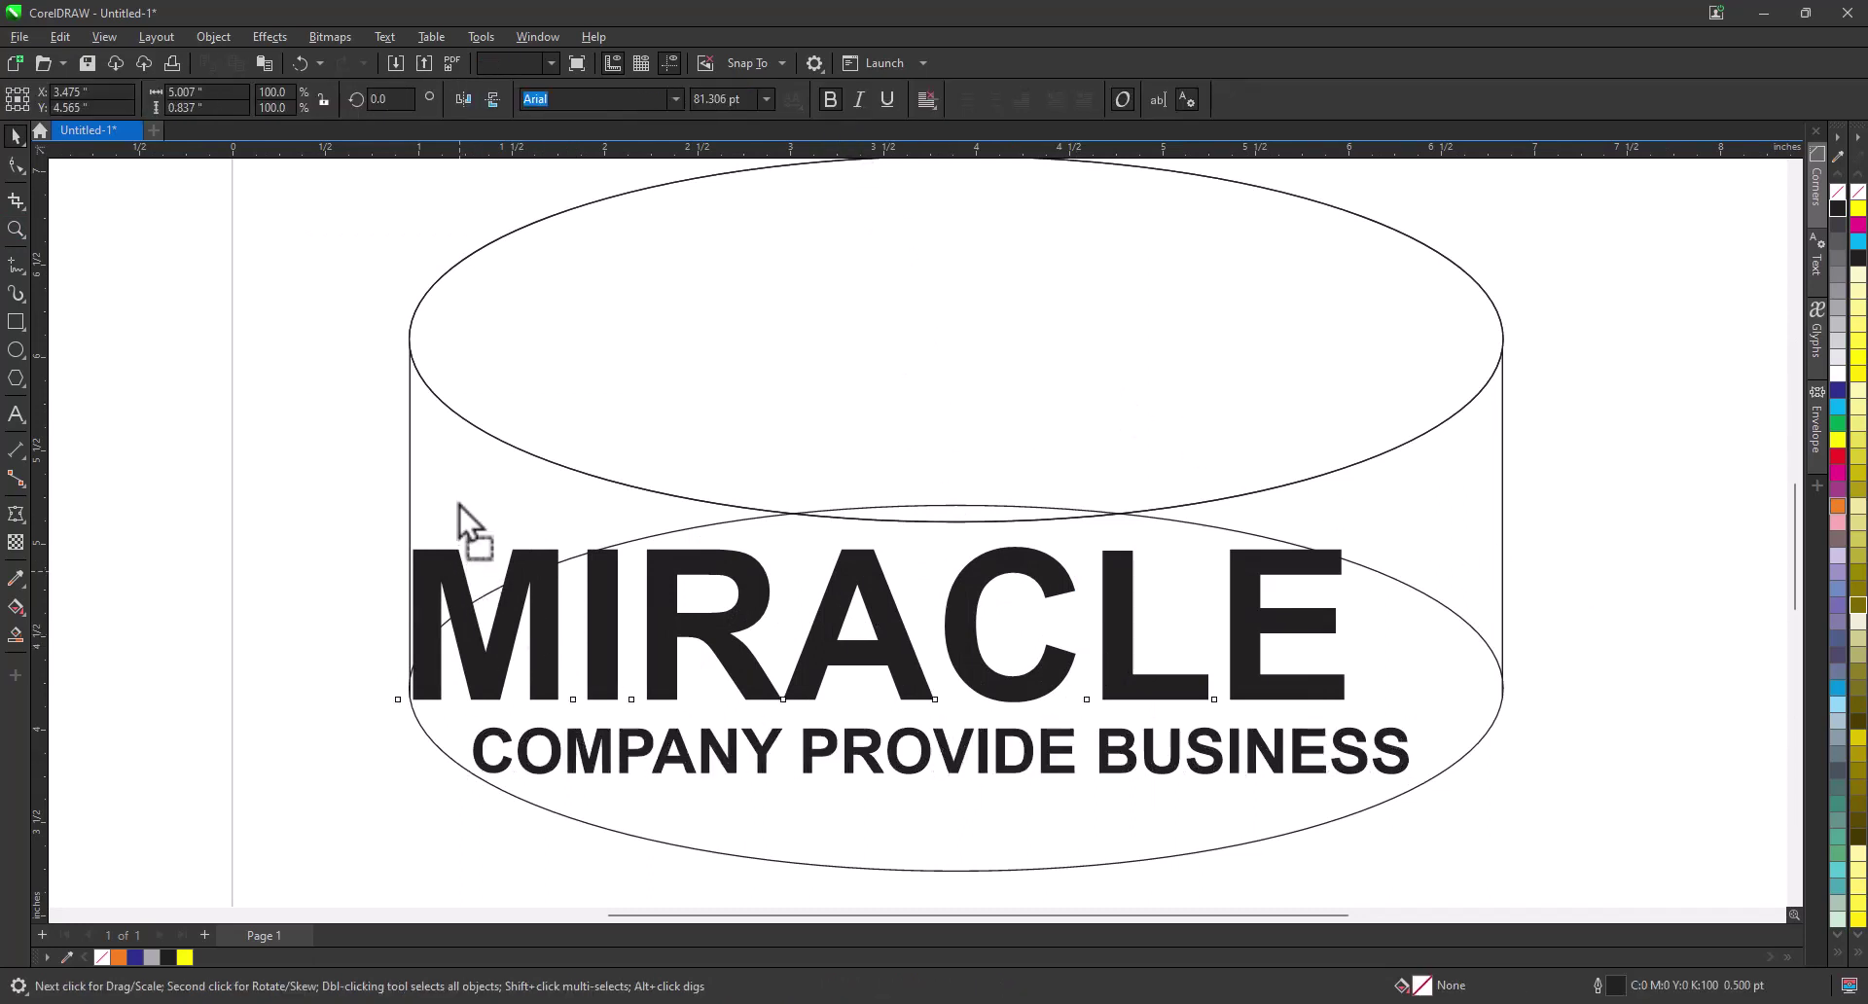
{"action": "left_click_drag", "start_coordinate": [459, 505], "coordinate": [458, 480]}
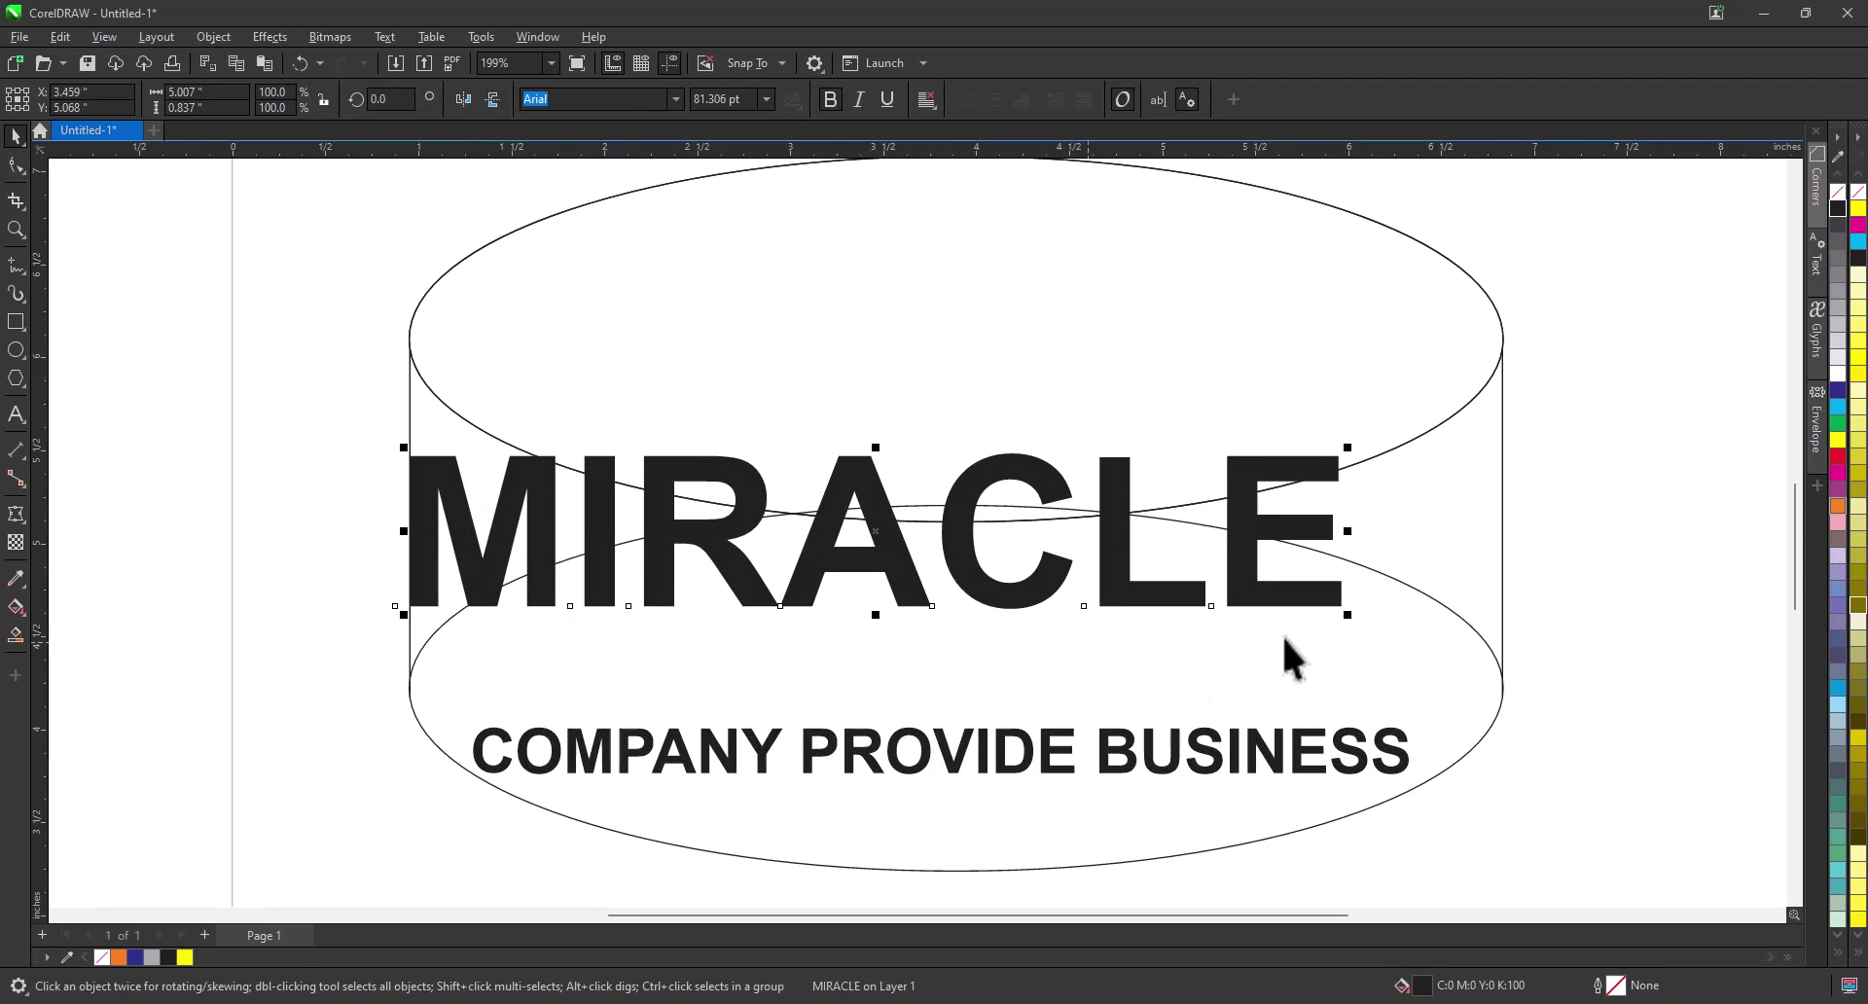
{"action": "left_click_drag", "start_coordinate": [1348, 615], "coordinate": [1505, 667]}
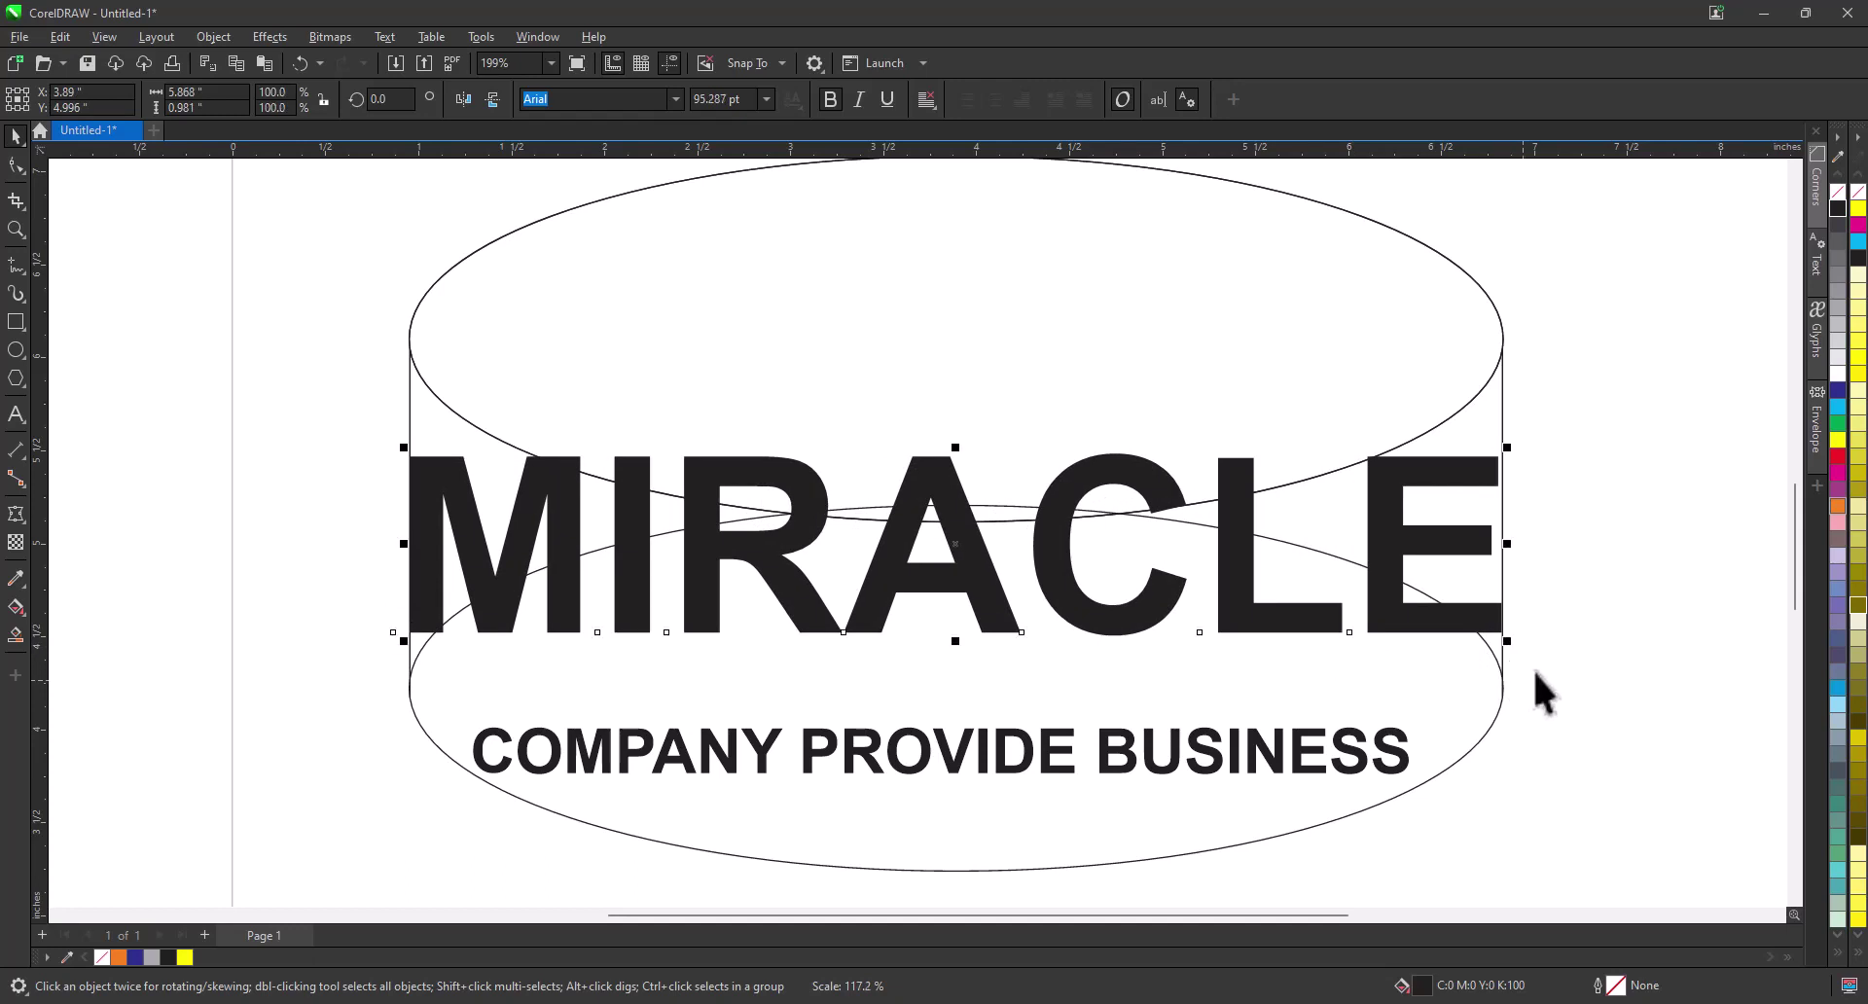
Step: Move the COMPANY PROVIDE BUSINESS line up close under MIRACLE and enlarge it to about 5.70 inches wide
{"action": "left_click", "coordinate": [951, 776]}
{"action": "left_click_drag", "start_coordinate": [951, 776], "coordinate": [912, 700]}
{"action": "left_click_drag", "start_coordinate": [1372, 715], "coordinate": [1495, 730]}
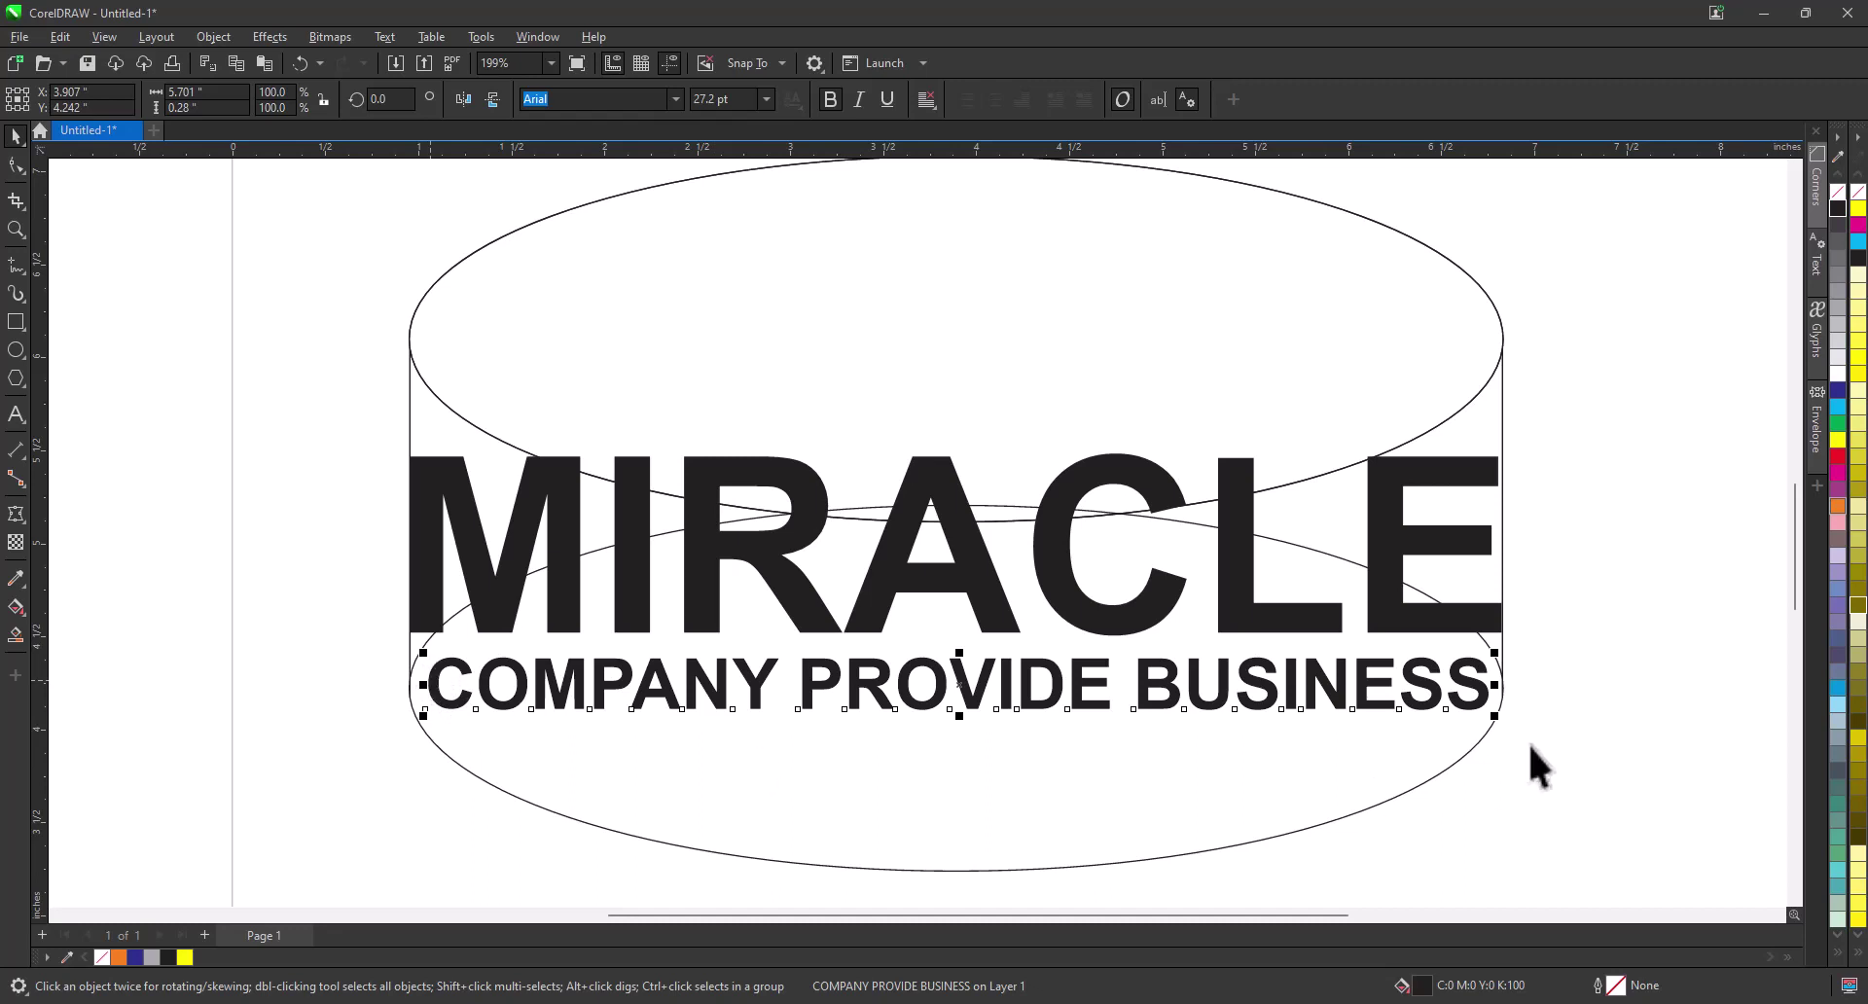
{"action": "left_click", "coordinate": [1071, 724]}
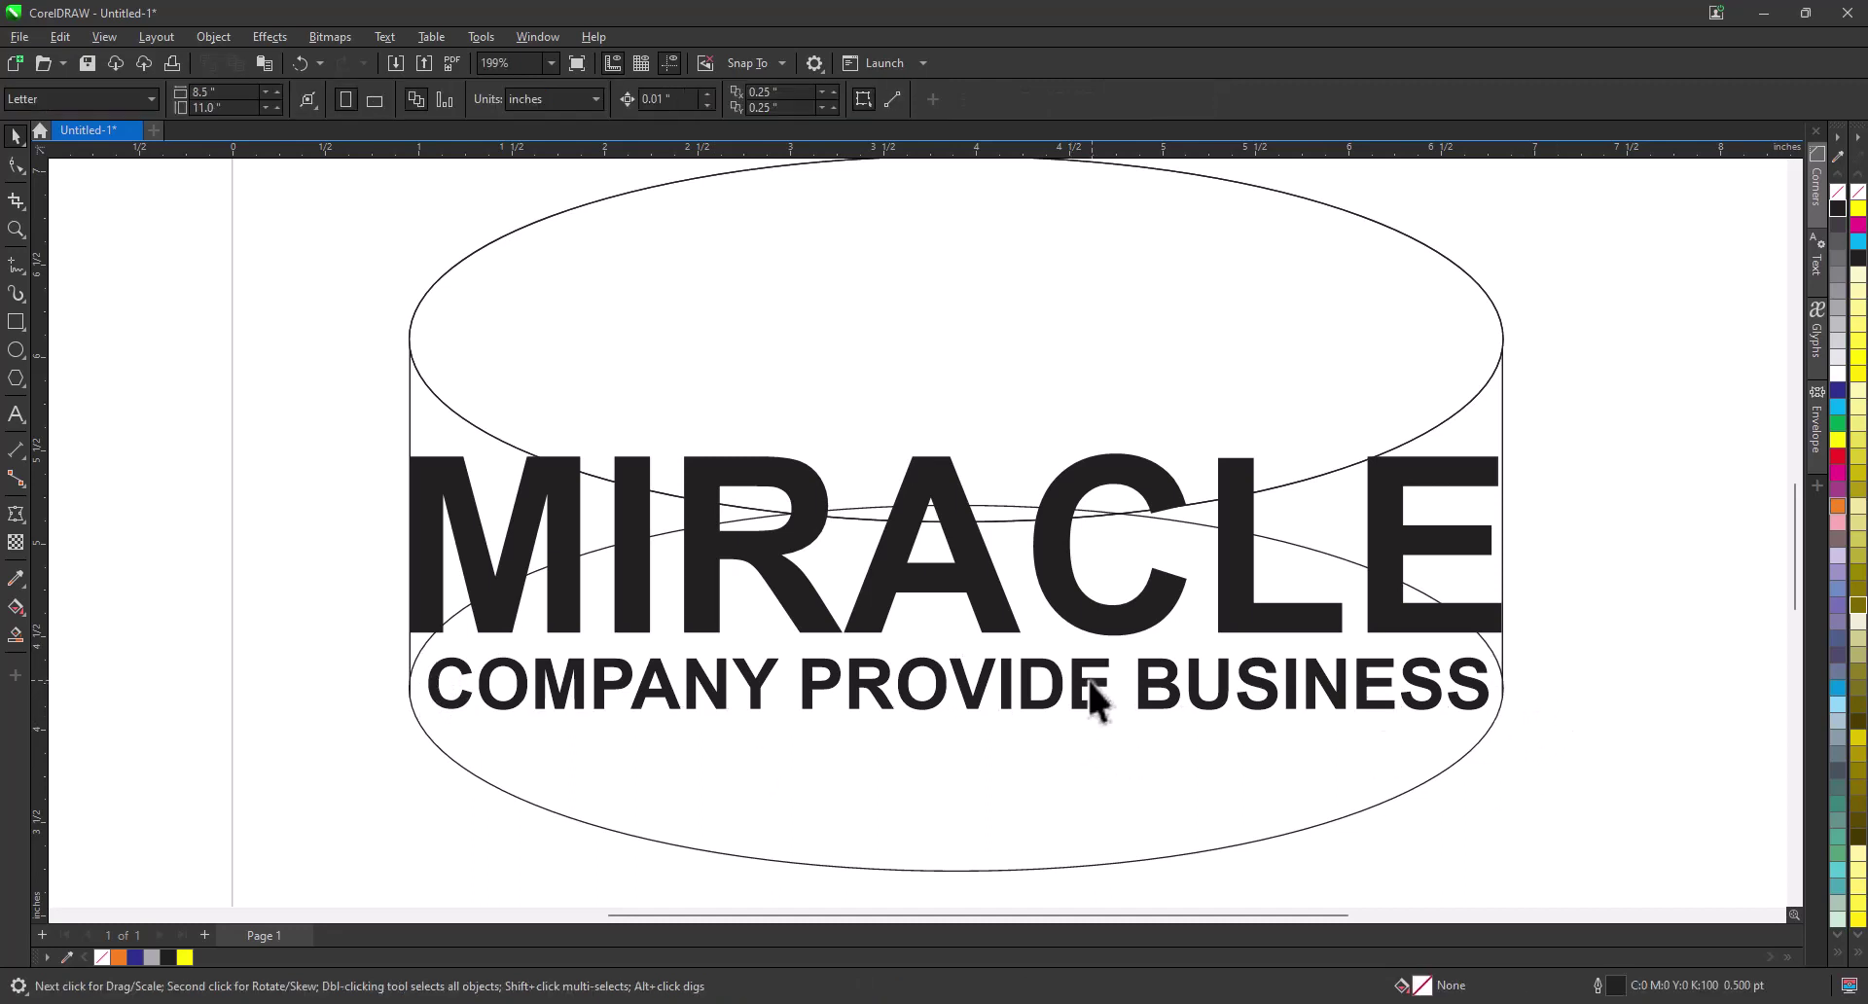
Step: Group the MIRACLE text with the COMPANY PROVIDE BUSINESS line
{"action": "left_click", "coordinate": [1088, 679]}
{"action": "left_click", "coordinate": [1122, 620], "text": "shift"}
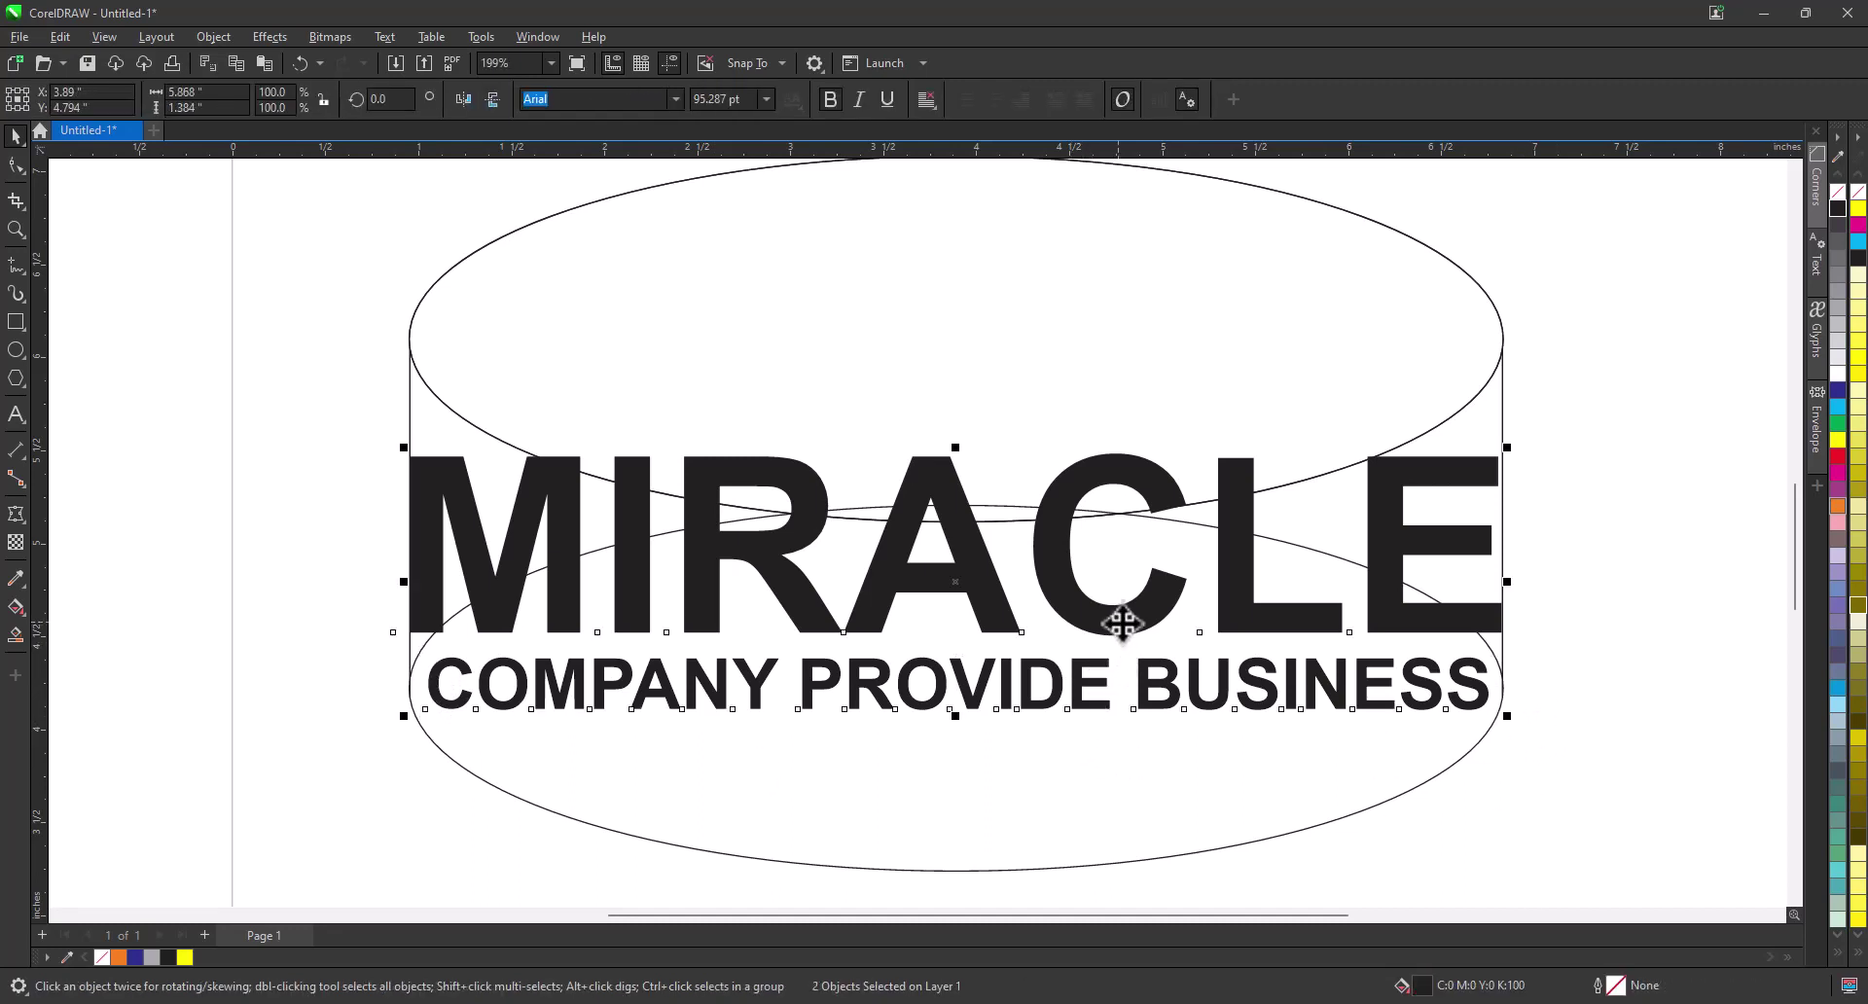
{"action": "right_click", "coordinate": [1124, 620]}
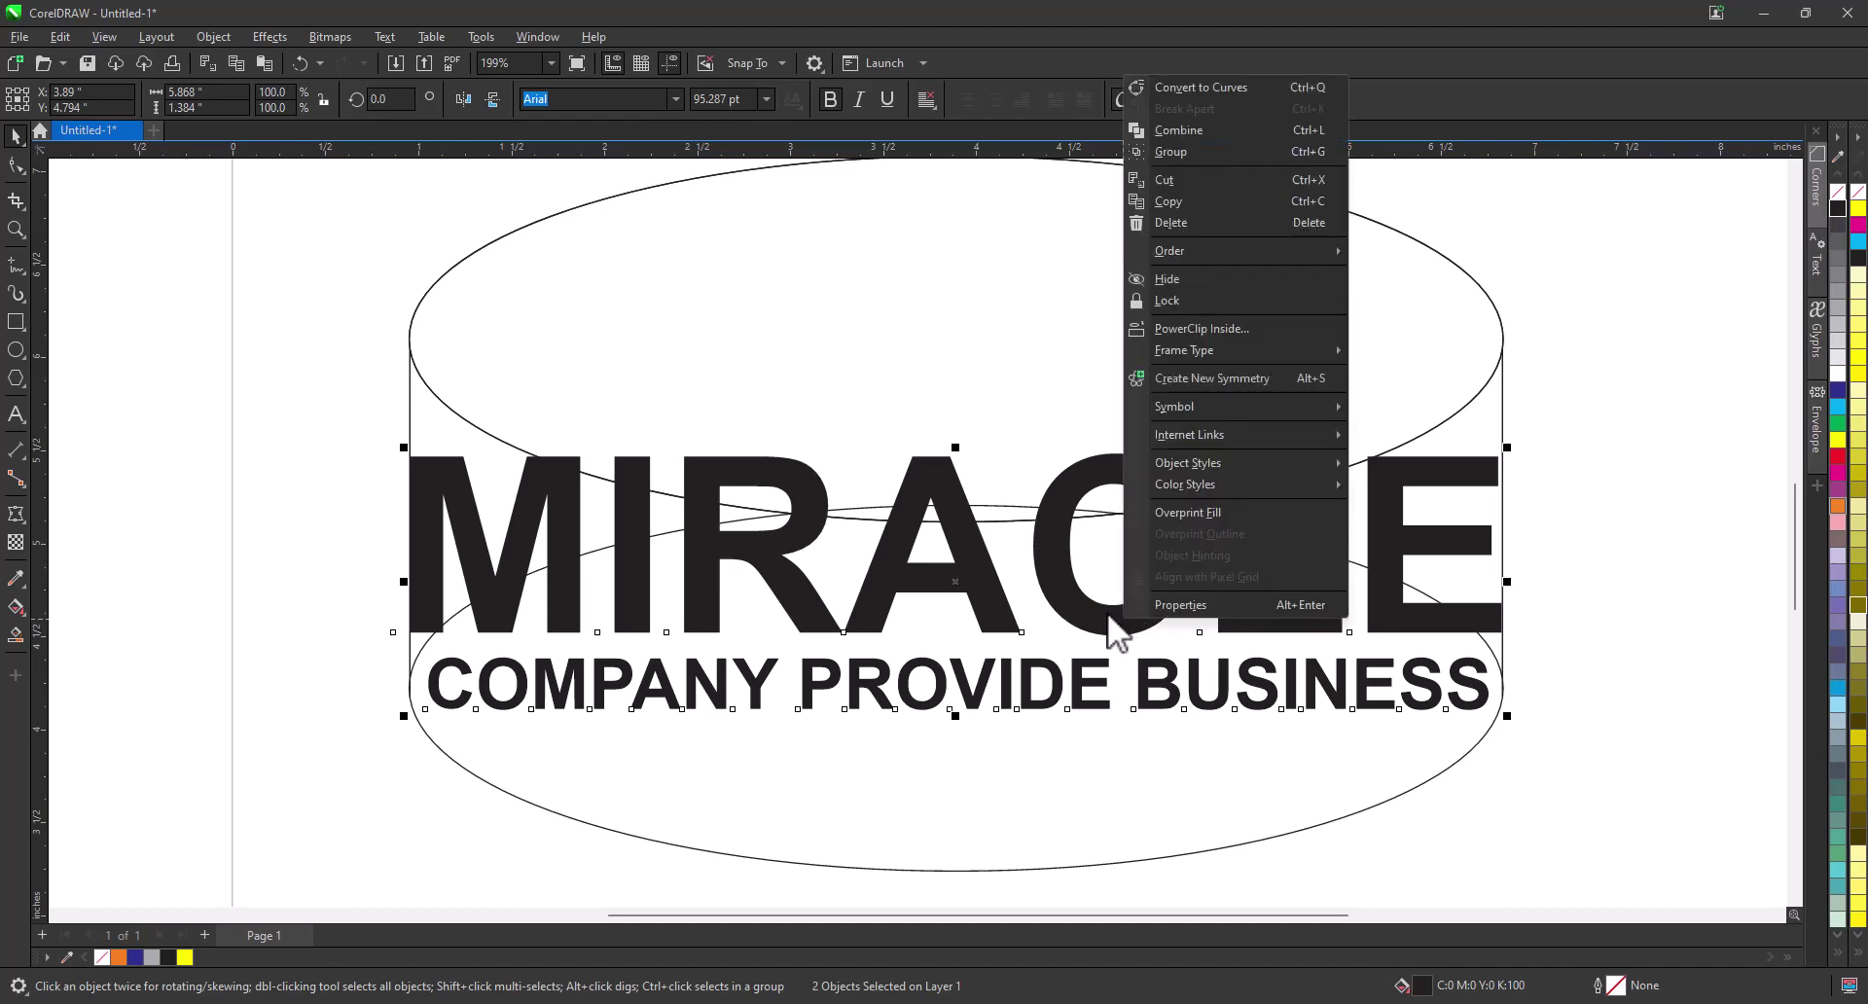
{"action": "left_click", "coordinate": [1177, 152]}
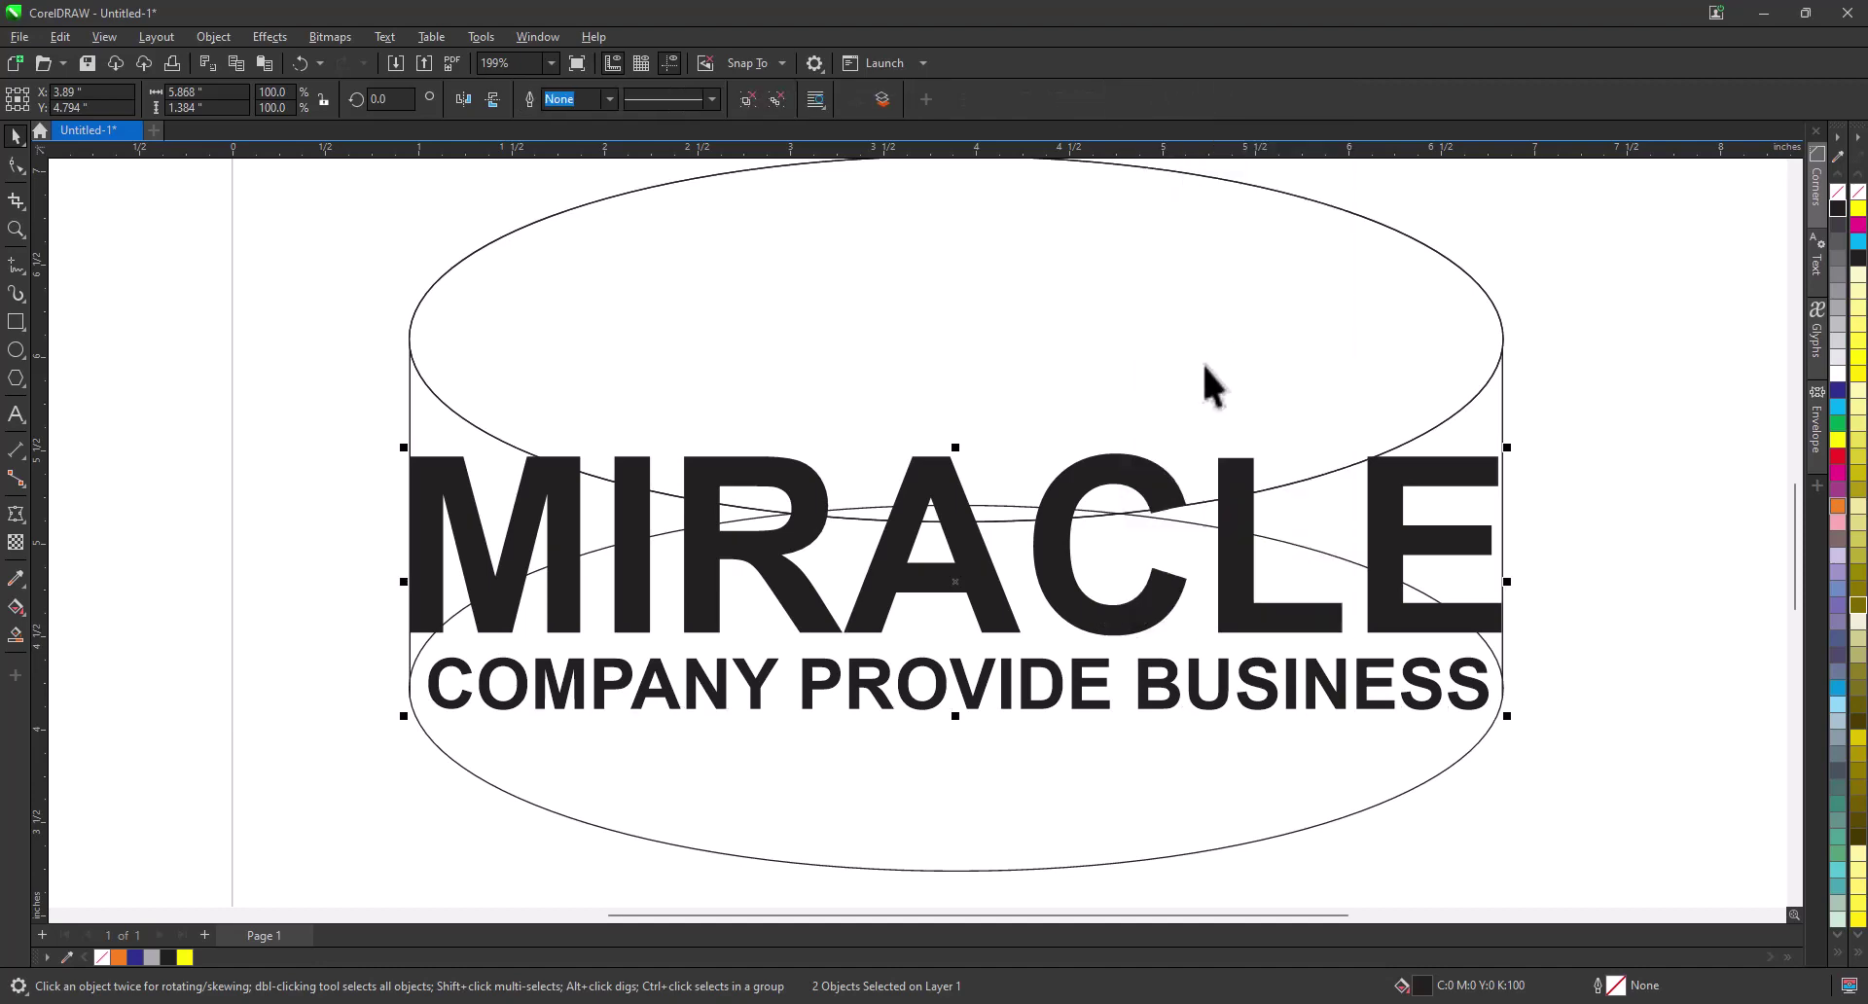
{"action": "left_click", "coordinate": [1566, 584]}
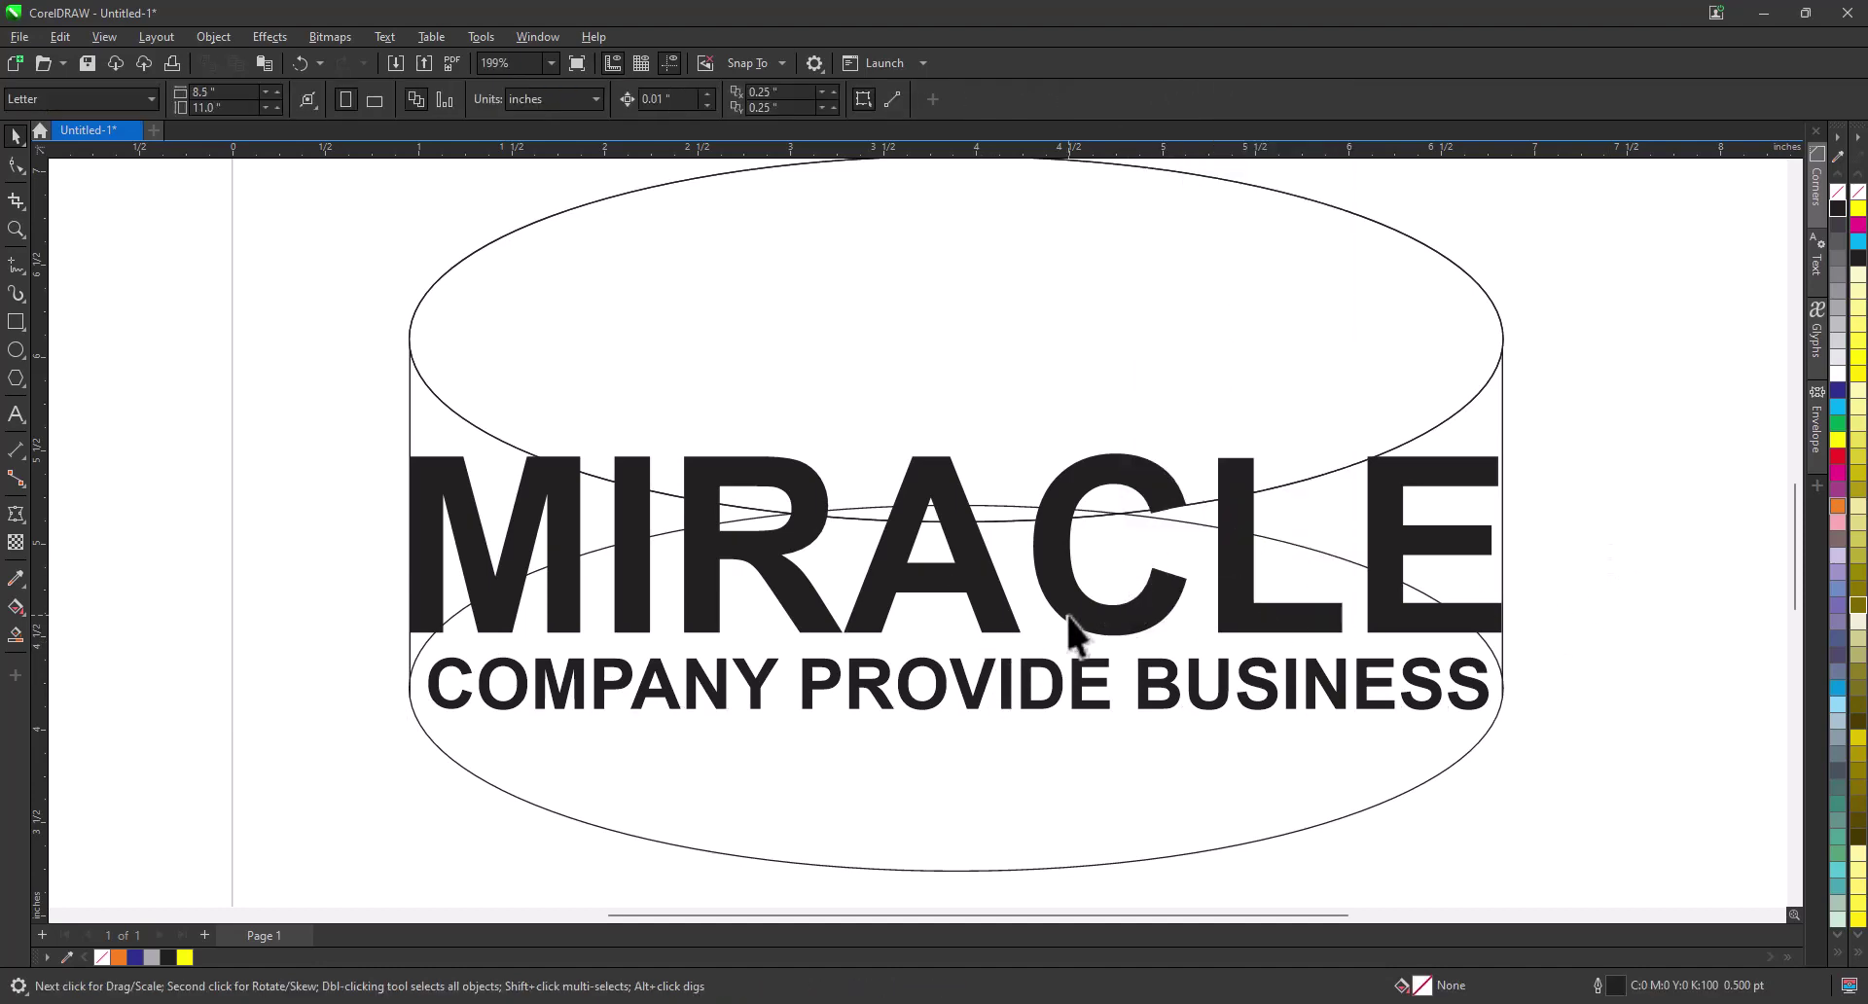
Step: Apply an envelope to the text group, raise its top corners to the upper ellipse's side ends and remove the top middle node
{"action": "left_click_drag", "start_coordinate": [1070, 633], "coordinate": [1073, 667]}
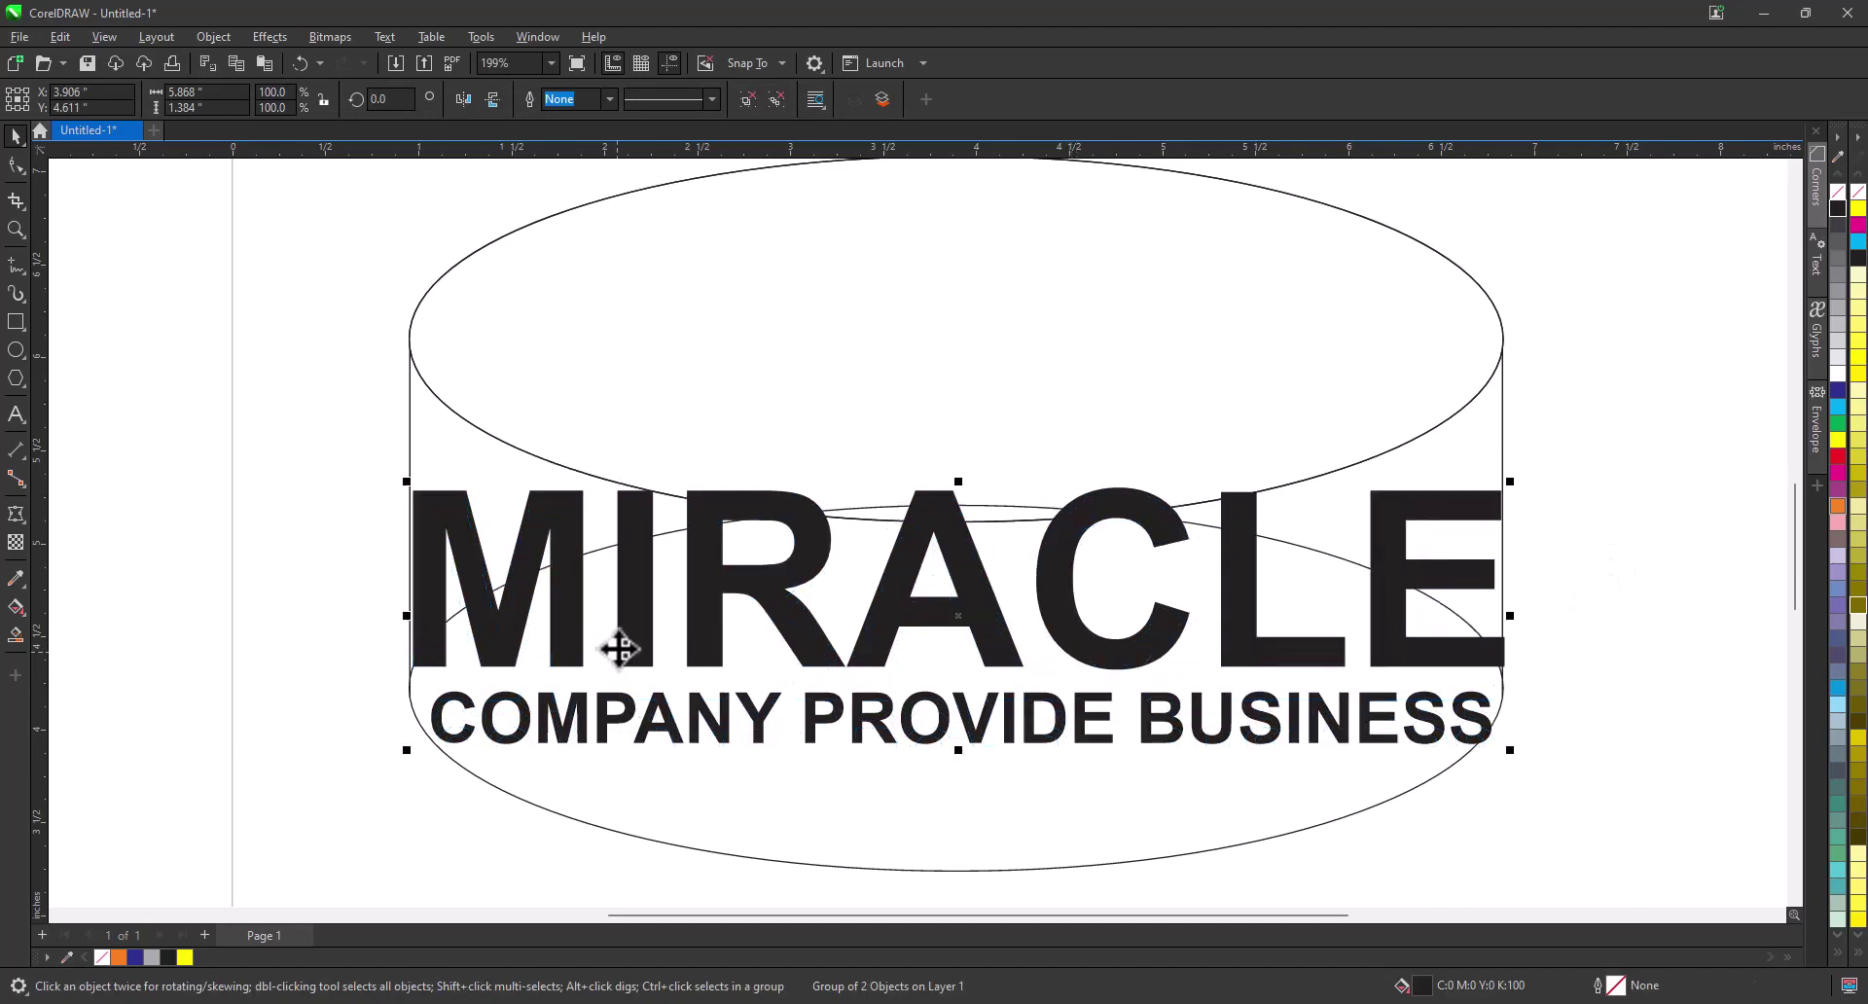
{"action": "key", "text": "ctrl+z"}
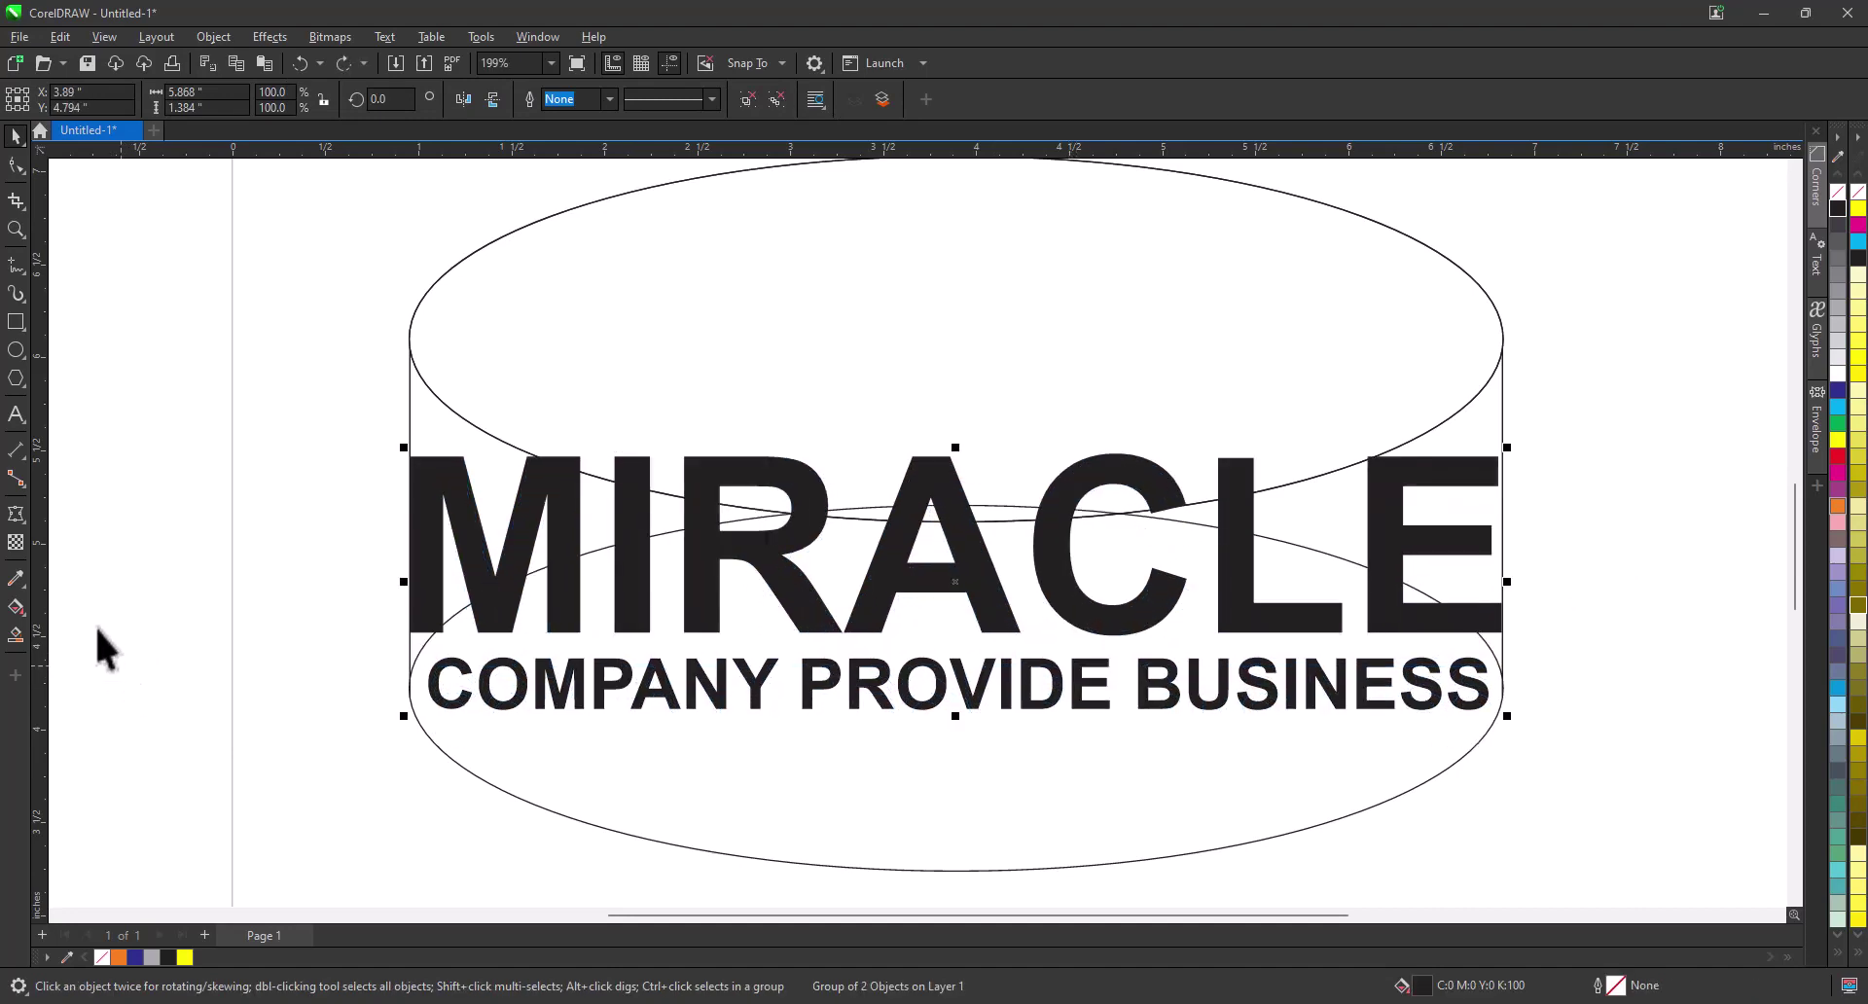
{"action": "left_click", "coordinate": [16, 514]}
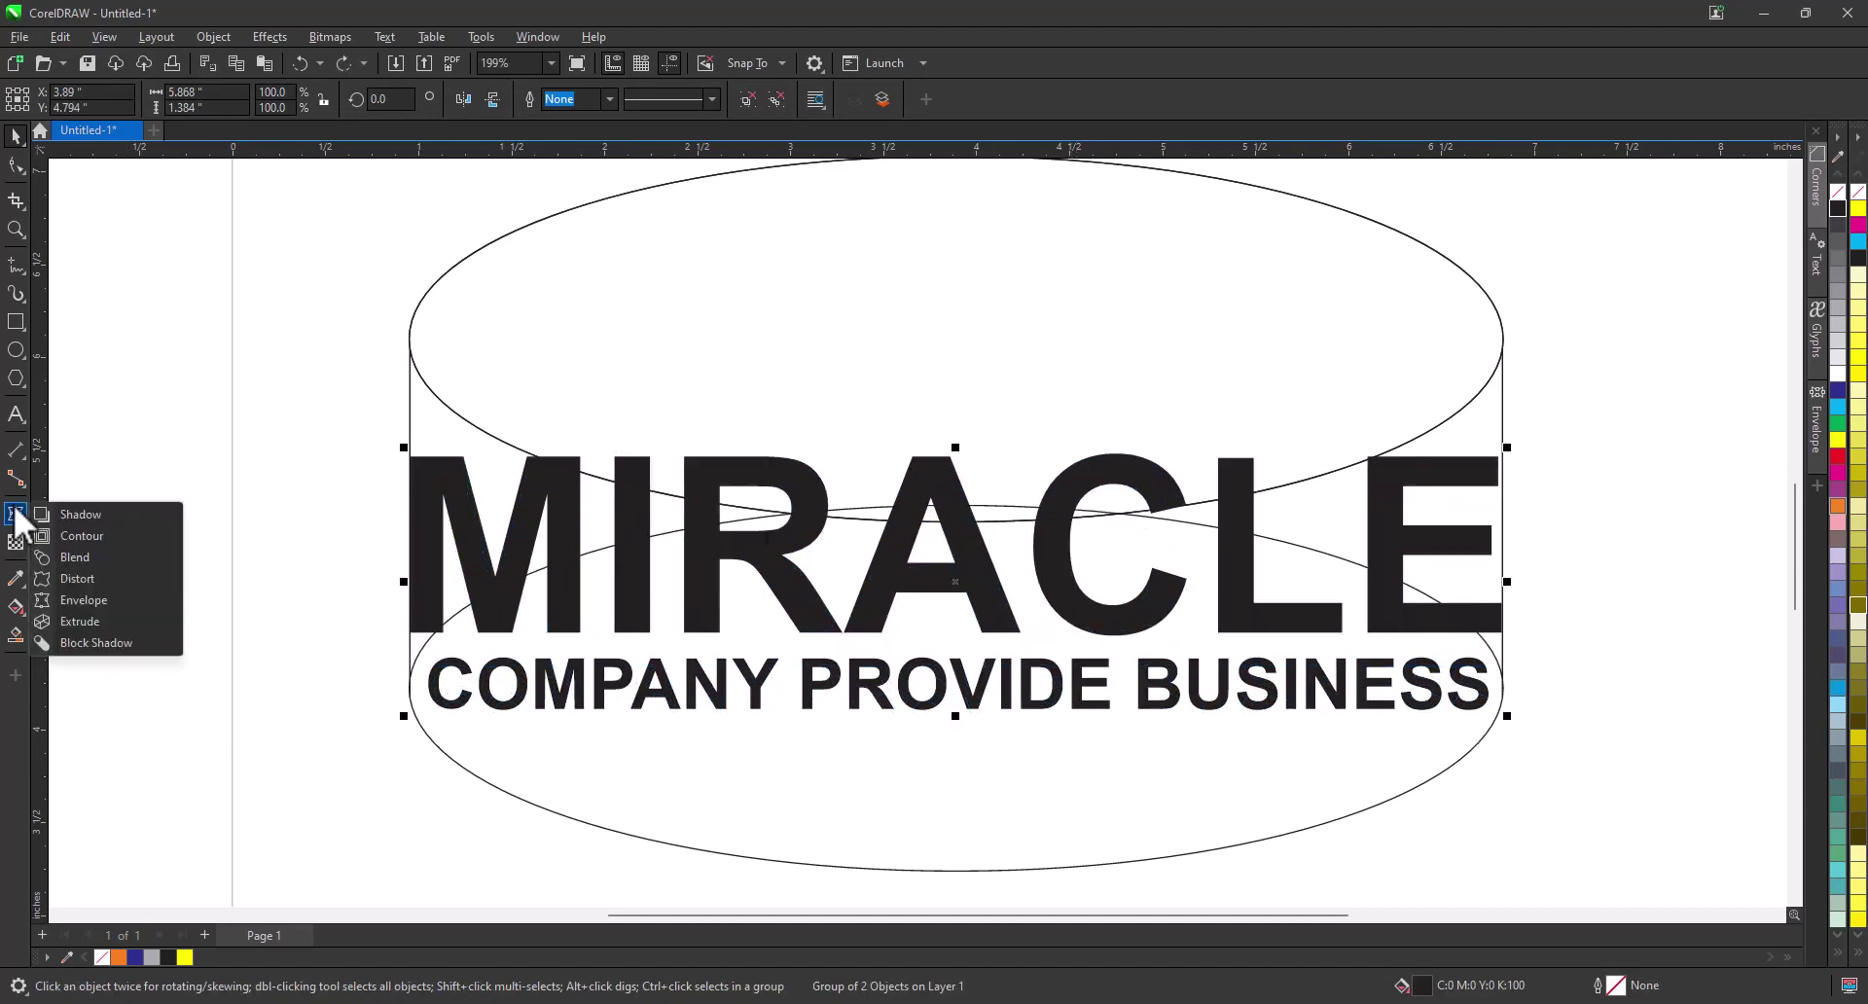
{"action": "left_click", "coordinate": [94, 603]}
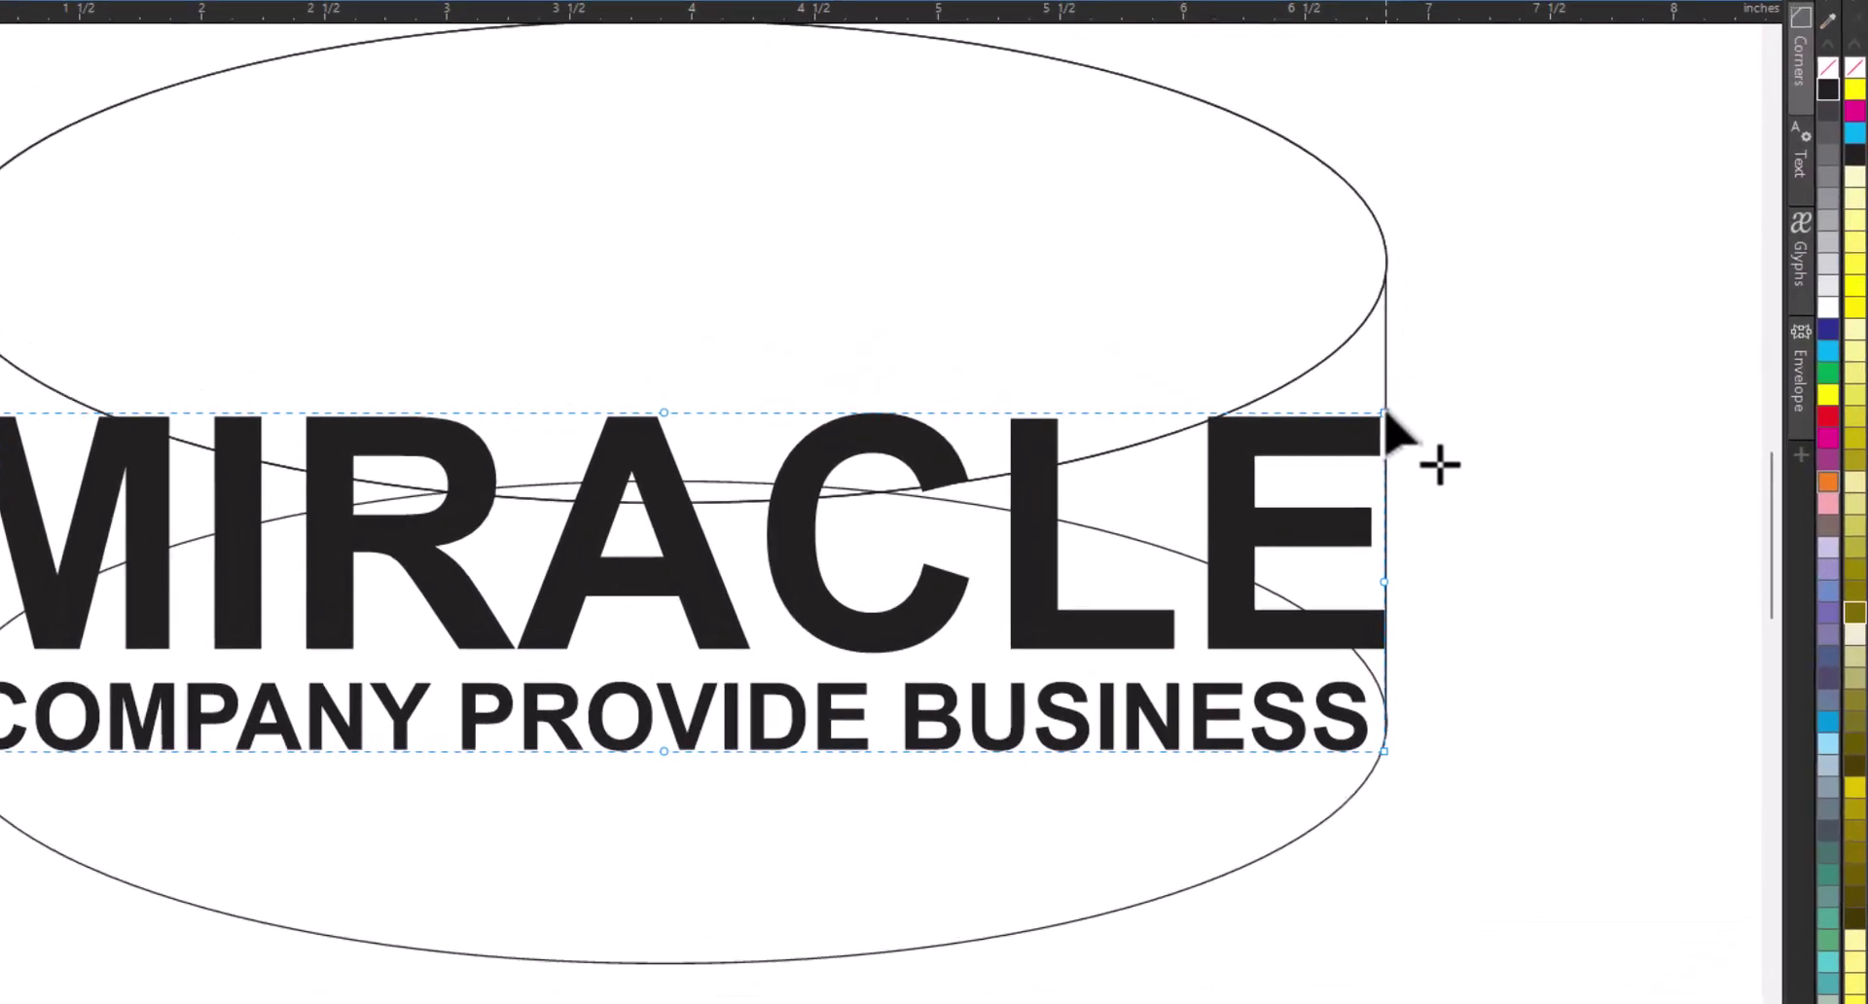
{"action": "left_click_drag", "start_coordinate": [1386, 414], "coordinate": [1364, 271]}
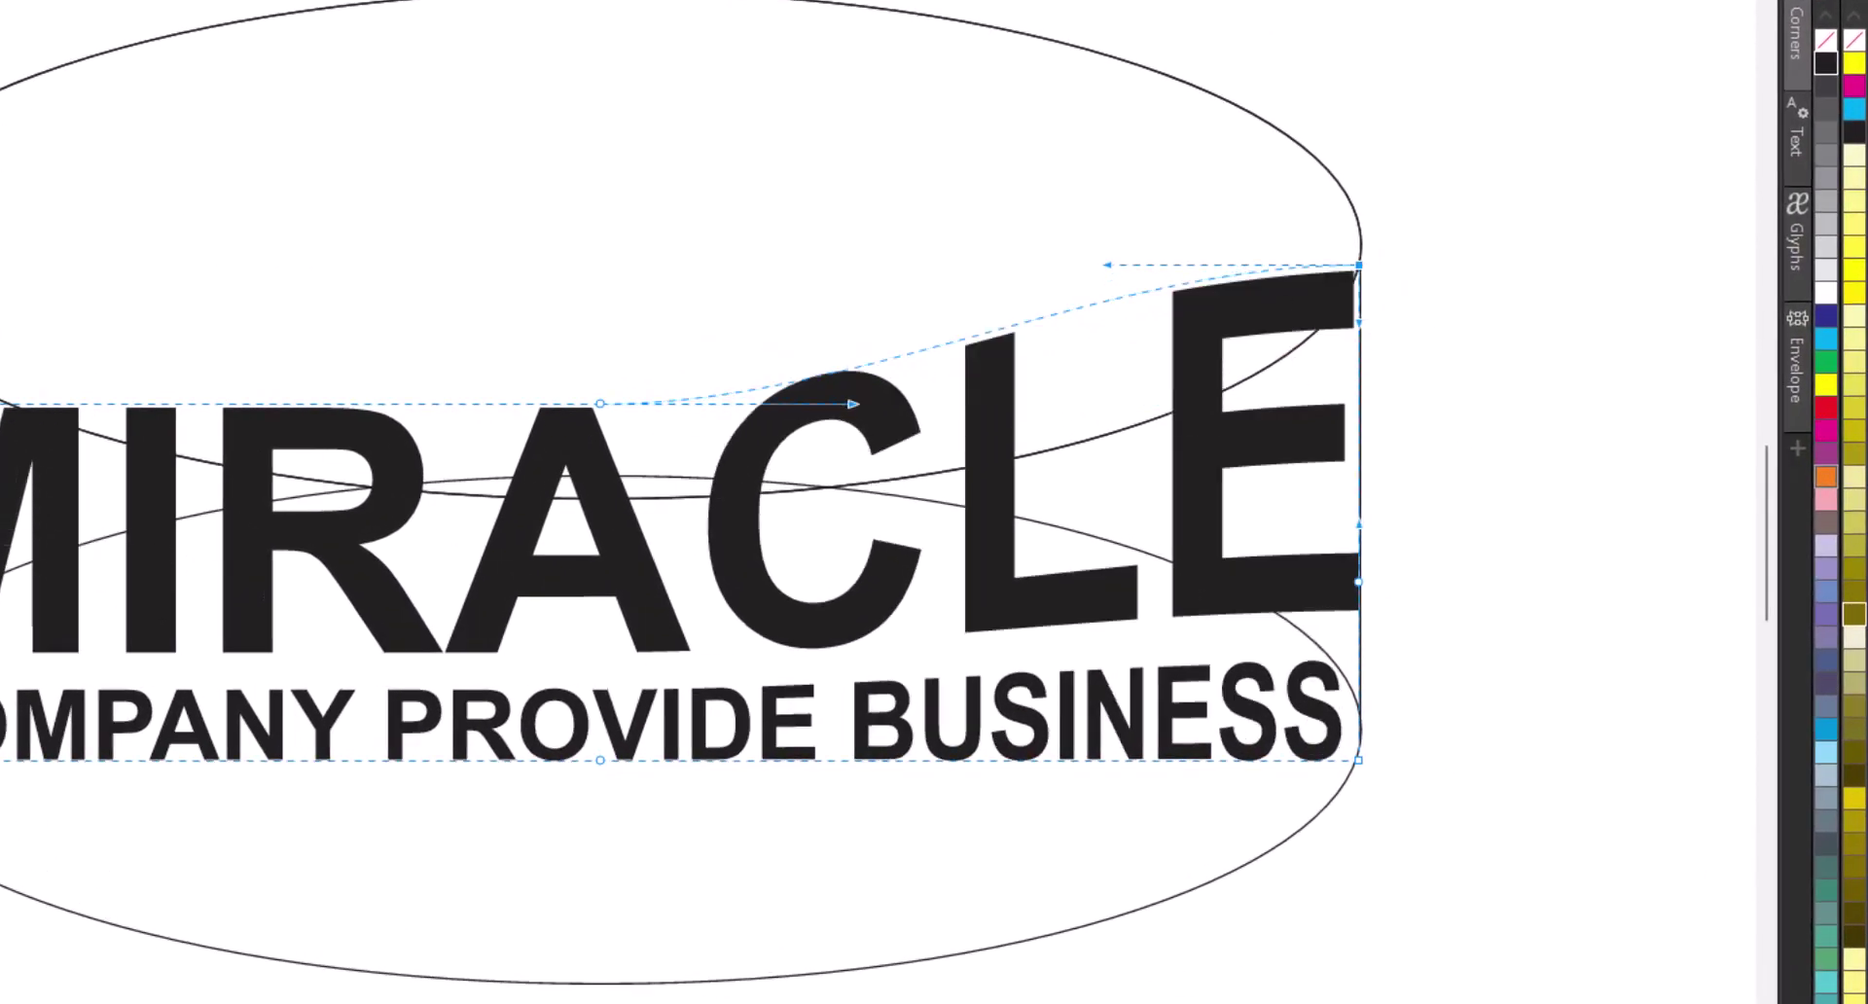
{"action": "left_click_drag", "start_coordinate": [0, 403], "coordinate": [0, 280]}
{"action": "left_click_drag", "start_coordinate": [571, 375], "coordinate": [644, 433]}
{"action": "key", "text": "ctrl+z"}
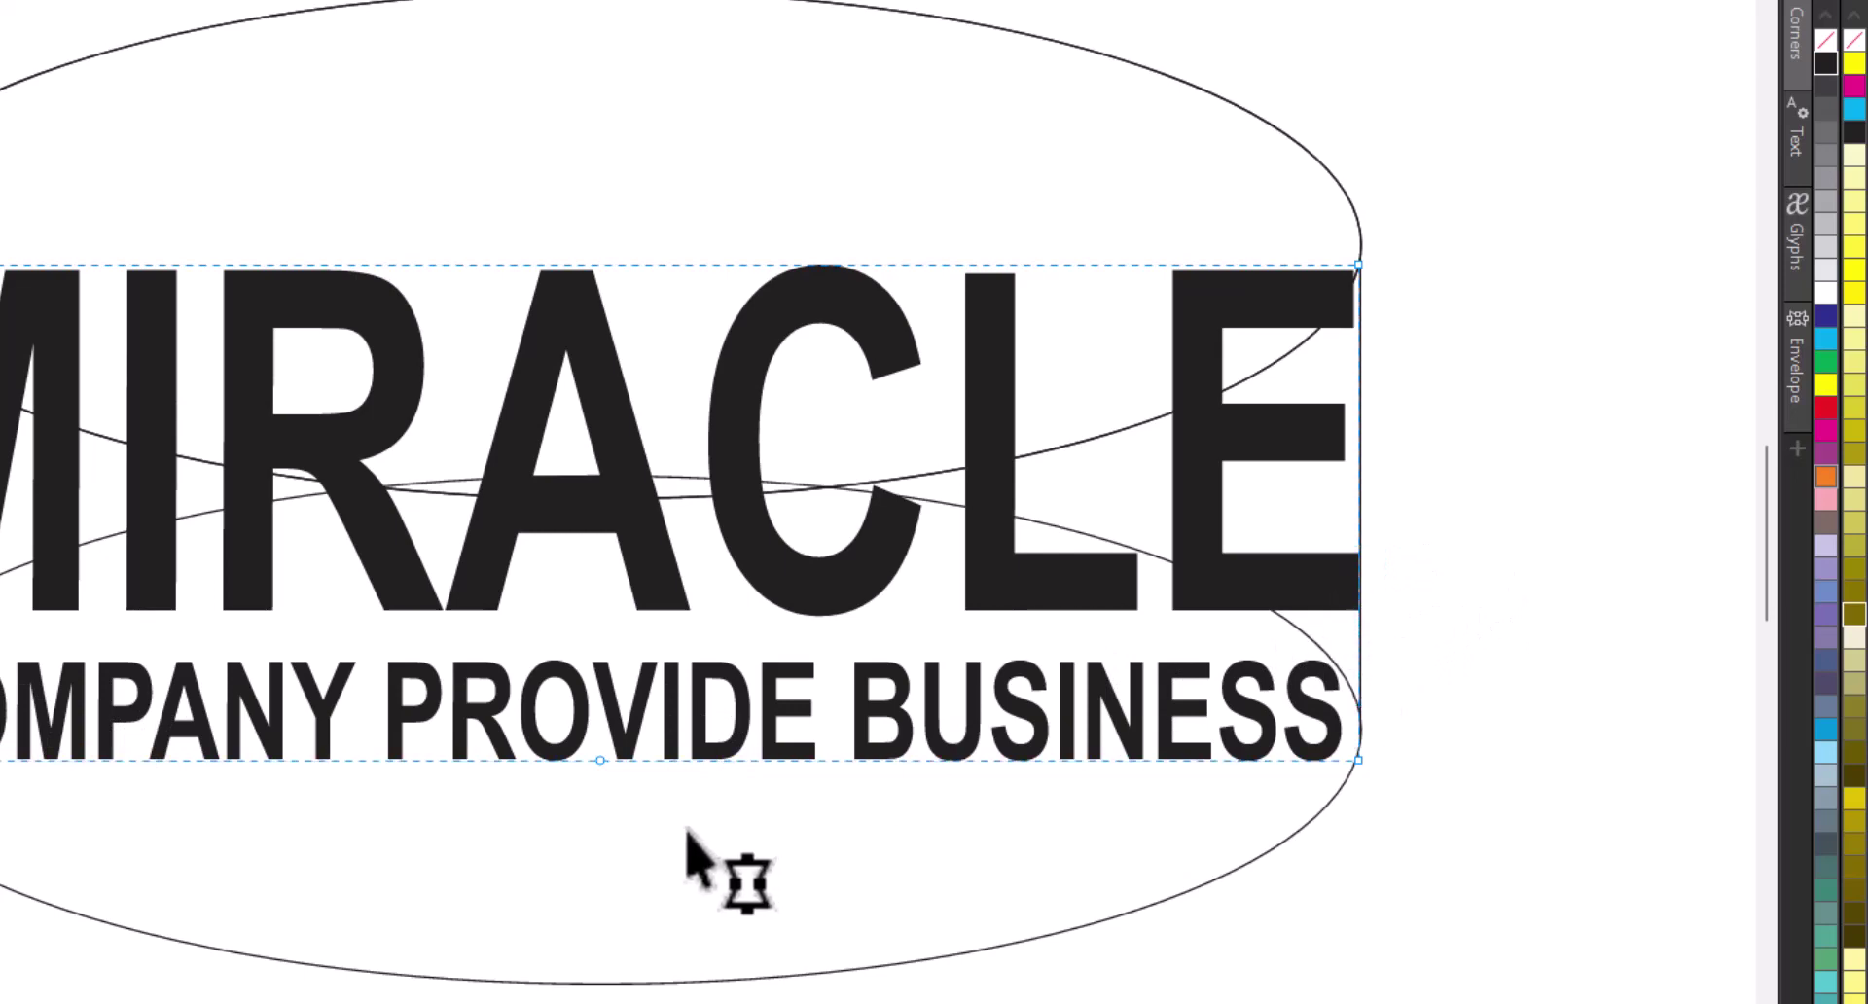
Step: Remove the envelope's bottom middle node and raise its bottom corners to the lower ellipse's side ends
{"action": "left_click_drag", "start_coordinate": [685, 826], "coordinate": [547, 736]}
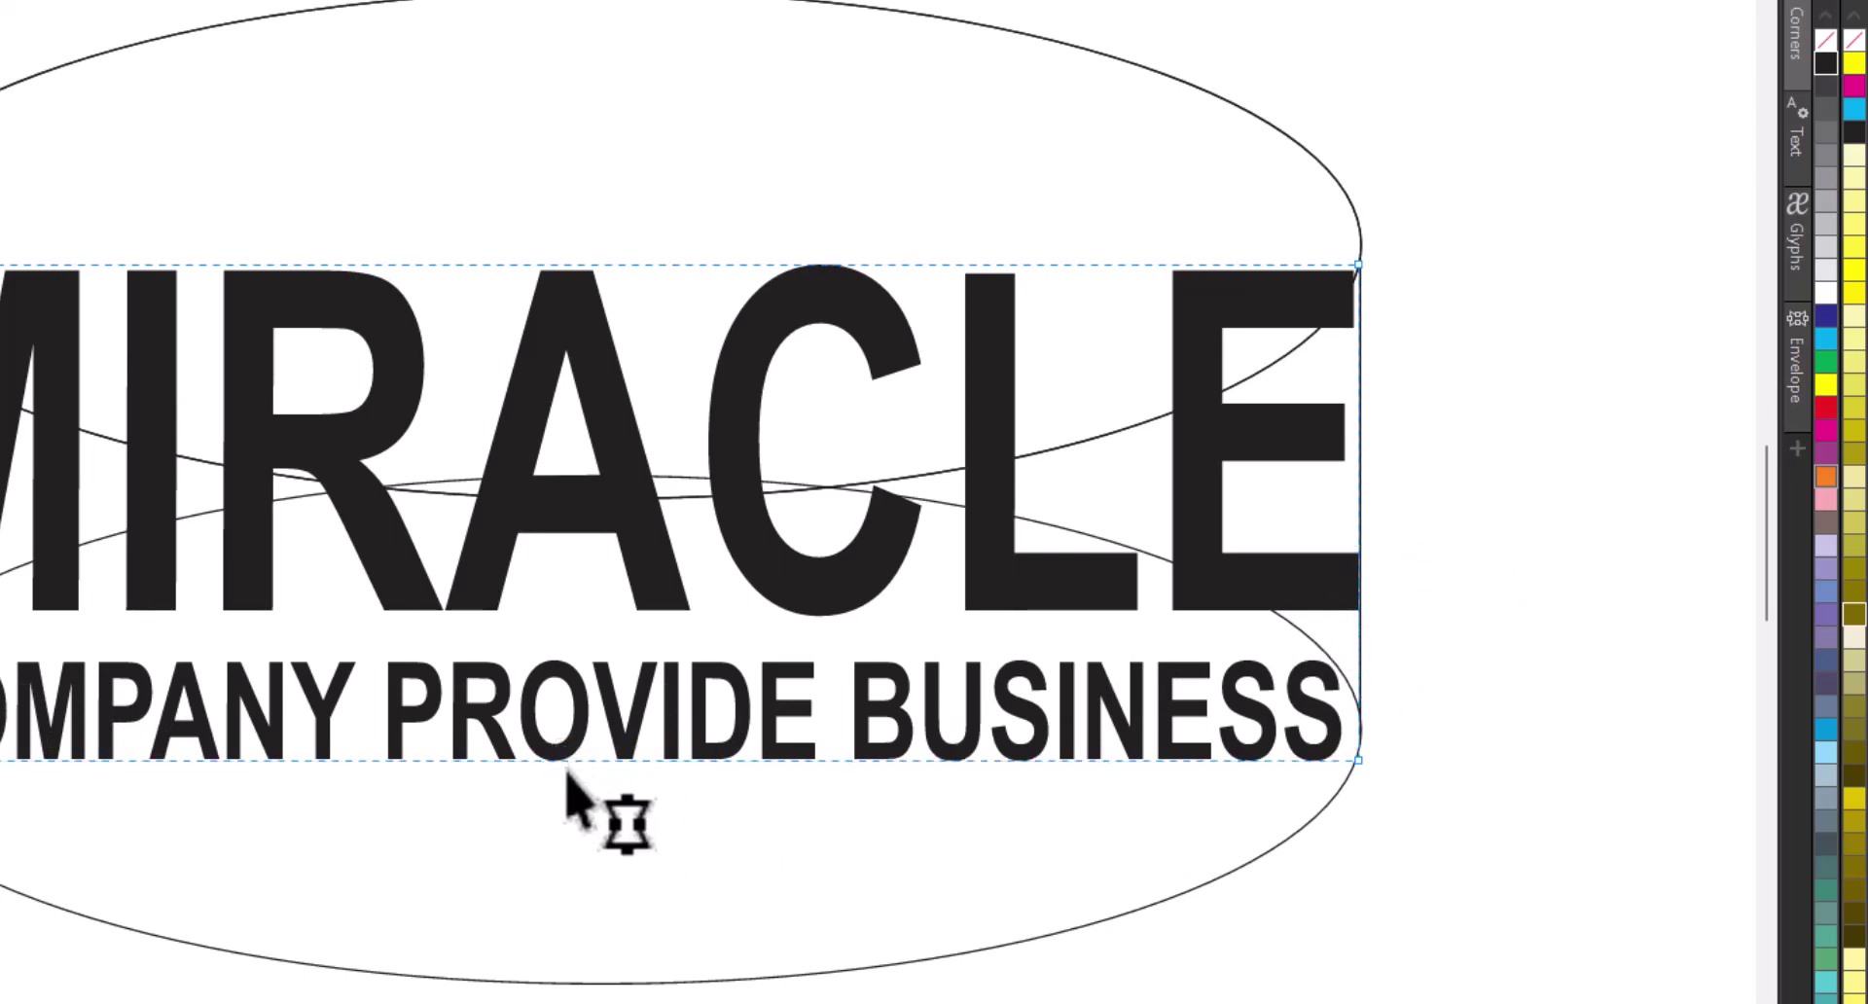
{"action": "left_click_drag", "start_coordinate": [613, 793], "coordinate": [635, 787]}
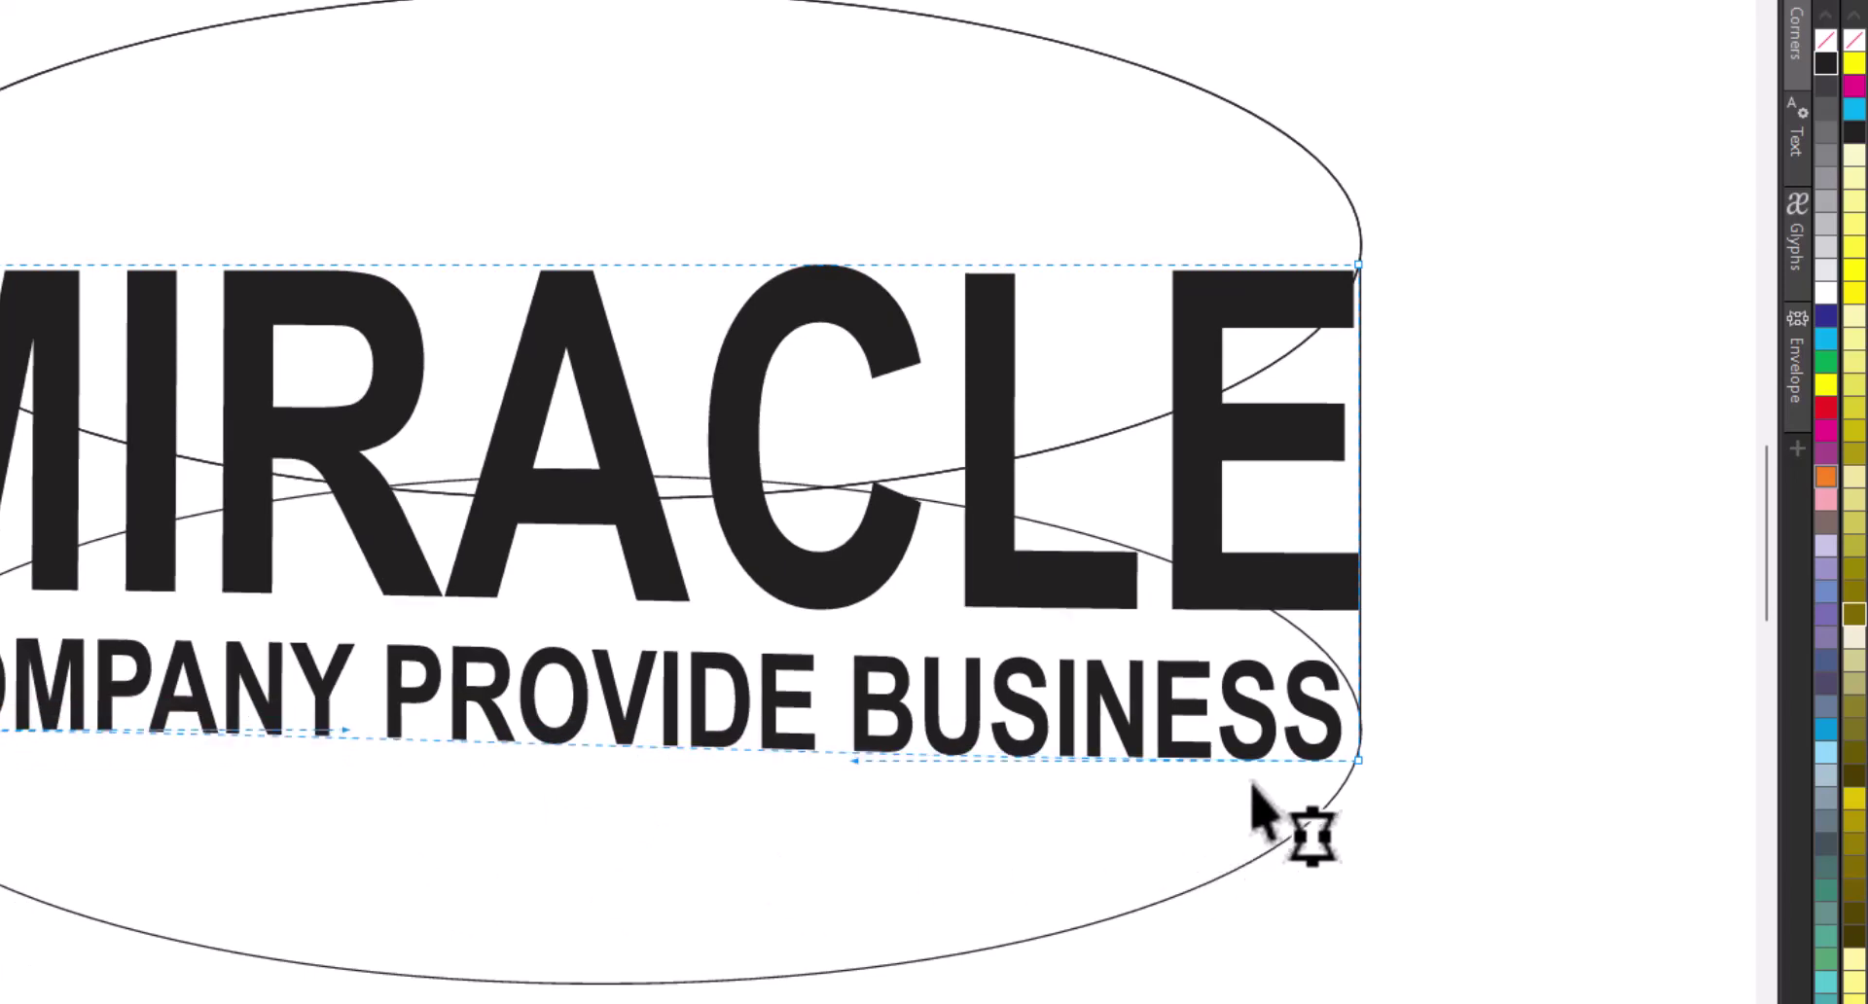
{"action": "left_click_drag", "start_coordinate": [1359, 761], "coordinate": [1361, 730]}
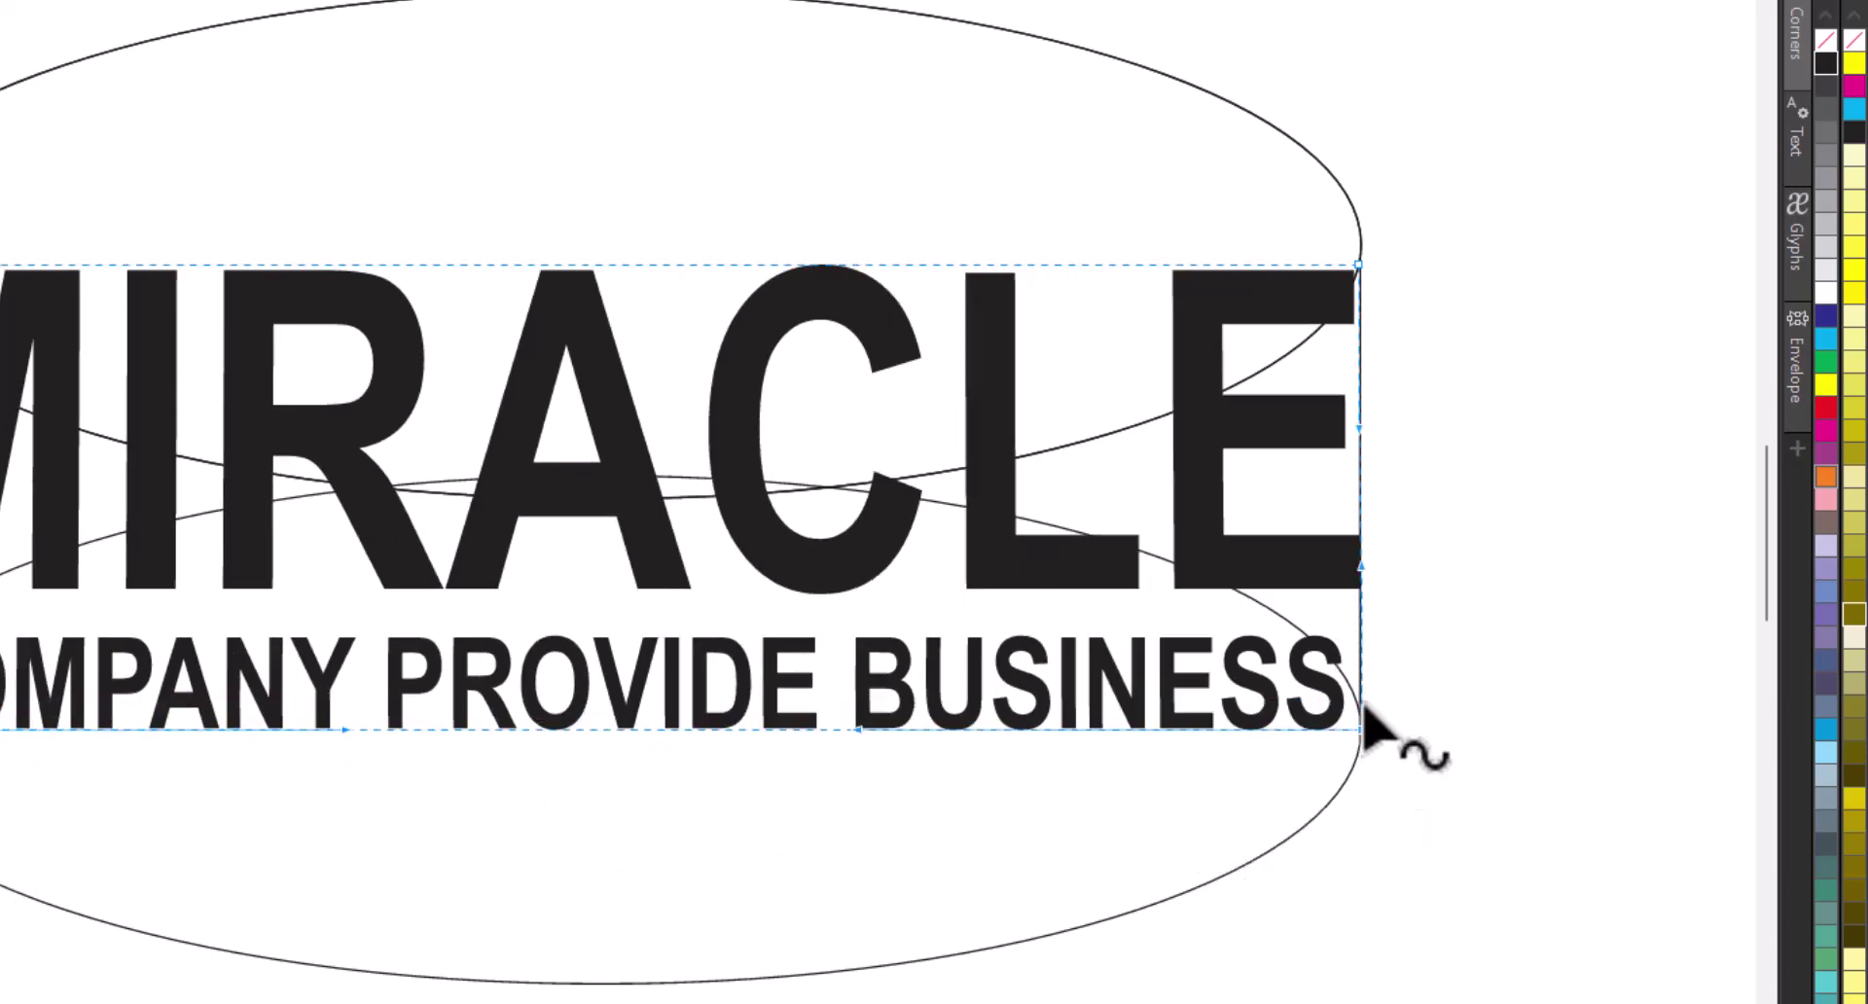
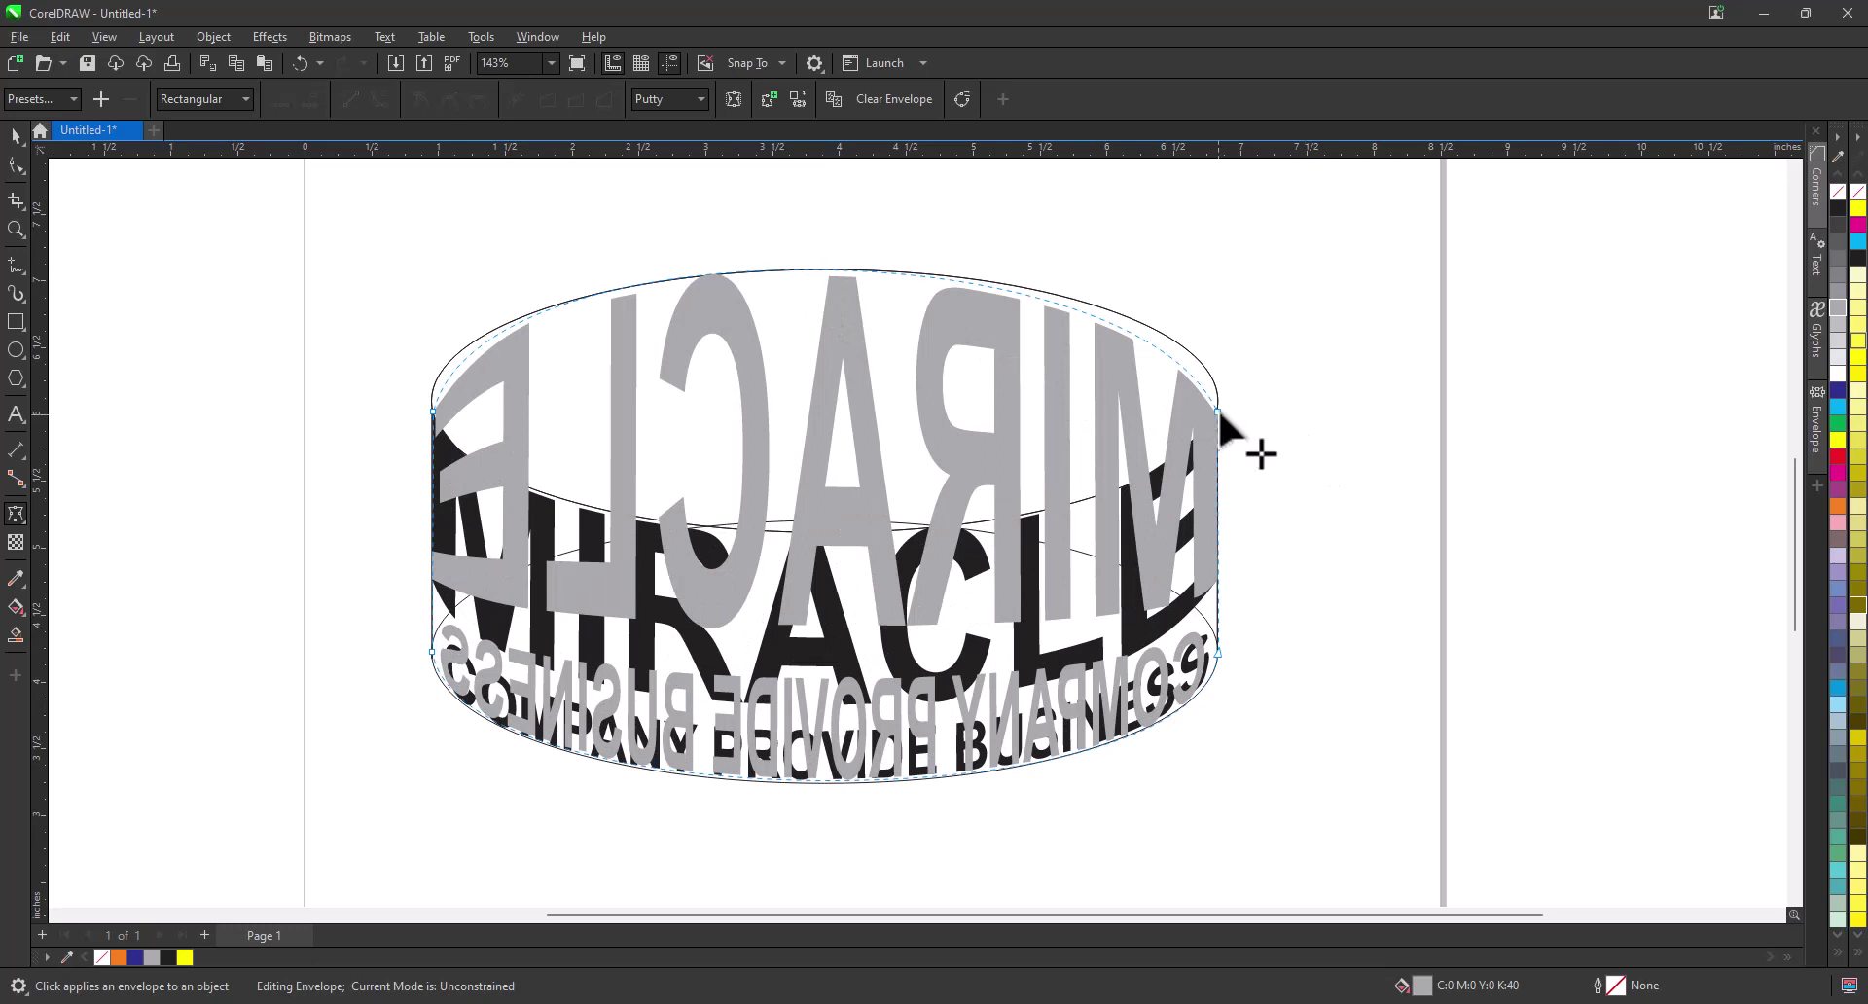
Step: Adjust the curve handles on the grey mirrored text's envelope so its top edge follows the upper ellipse's back arc
{"action": "left_click", "coordinate": [1219, 413]}
{"action": "left_click_drag", "start_coordinate": [1127, 225], "coordinate": [1240, 239]}
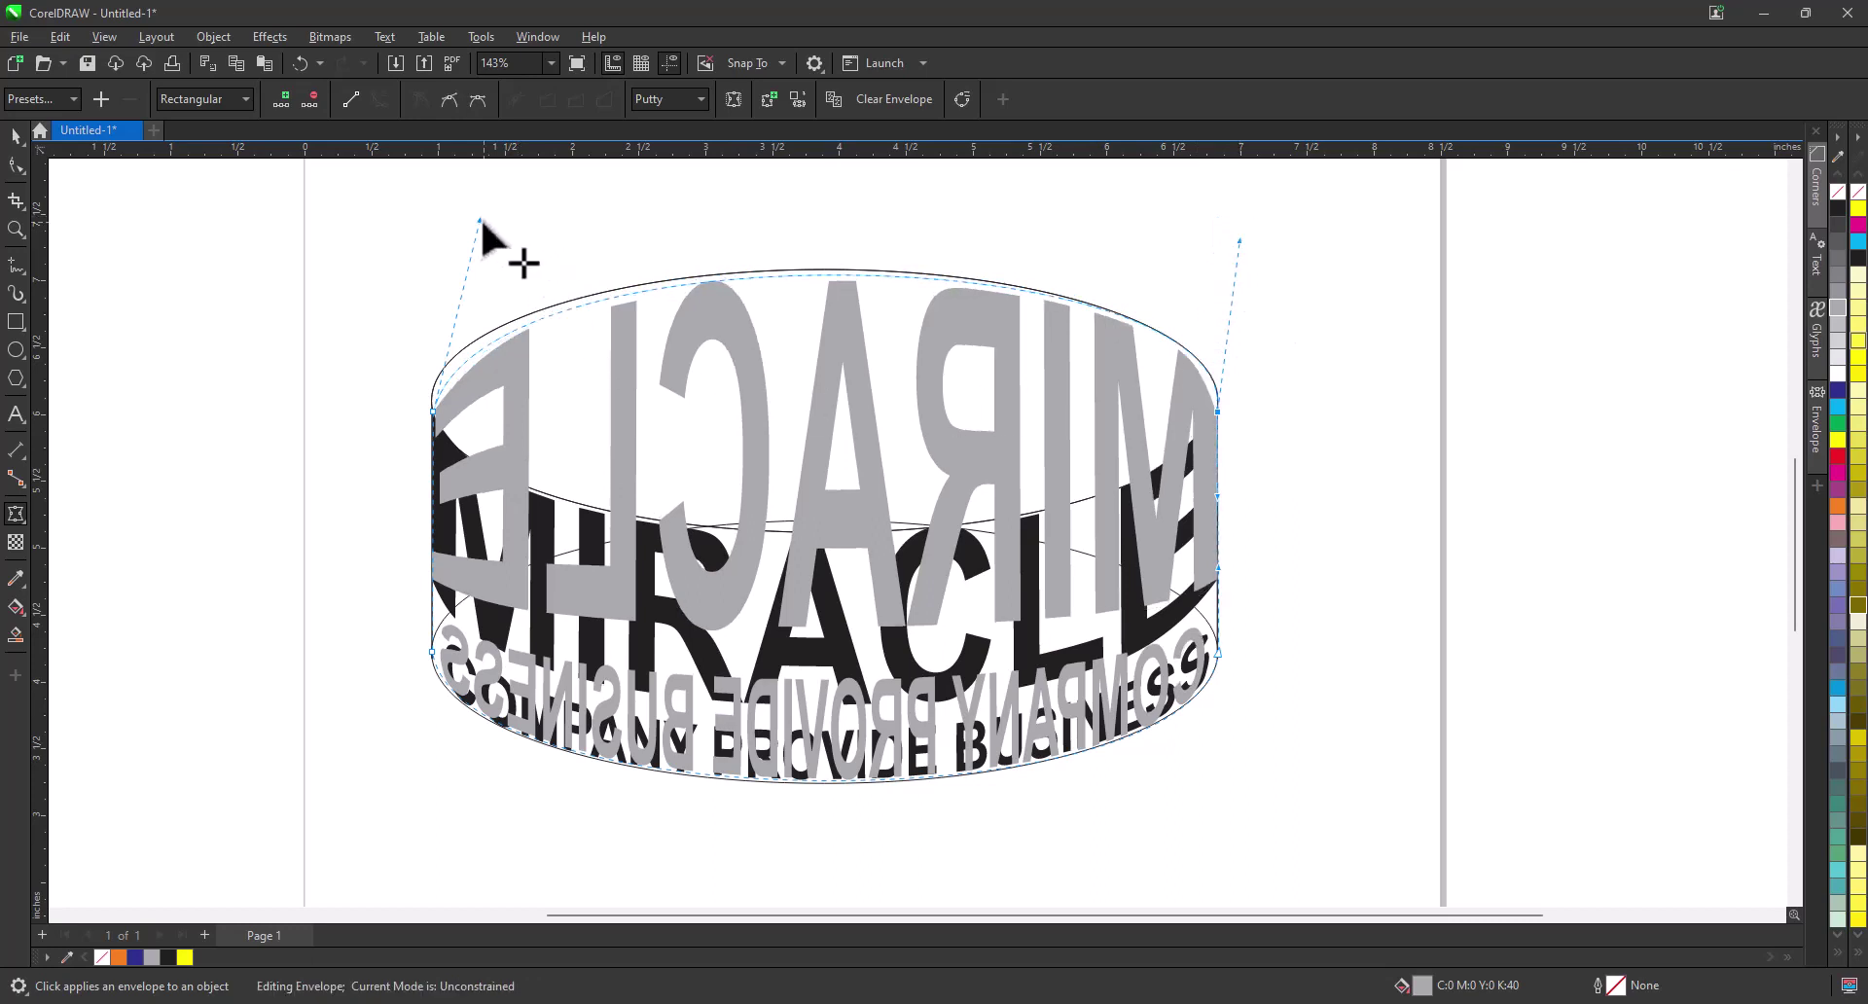
{"action": "left_click_drag", "start_coordinate": [478, 220], "coordinate": [421, 239]}
{"action": "left_click_drag", "start_coordinate": [1240, 239], "coordinate": [1251, 220]}
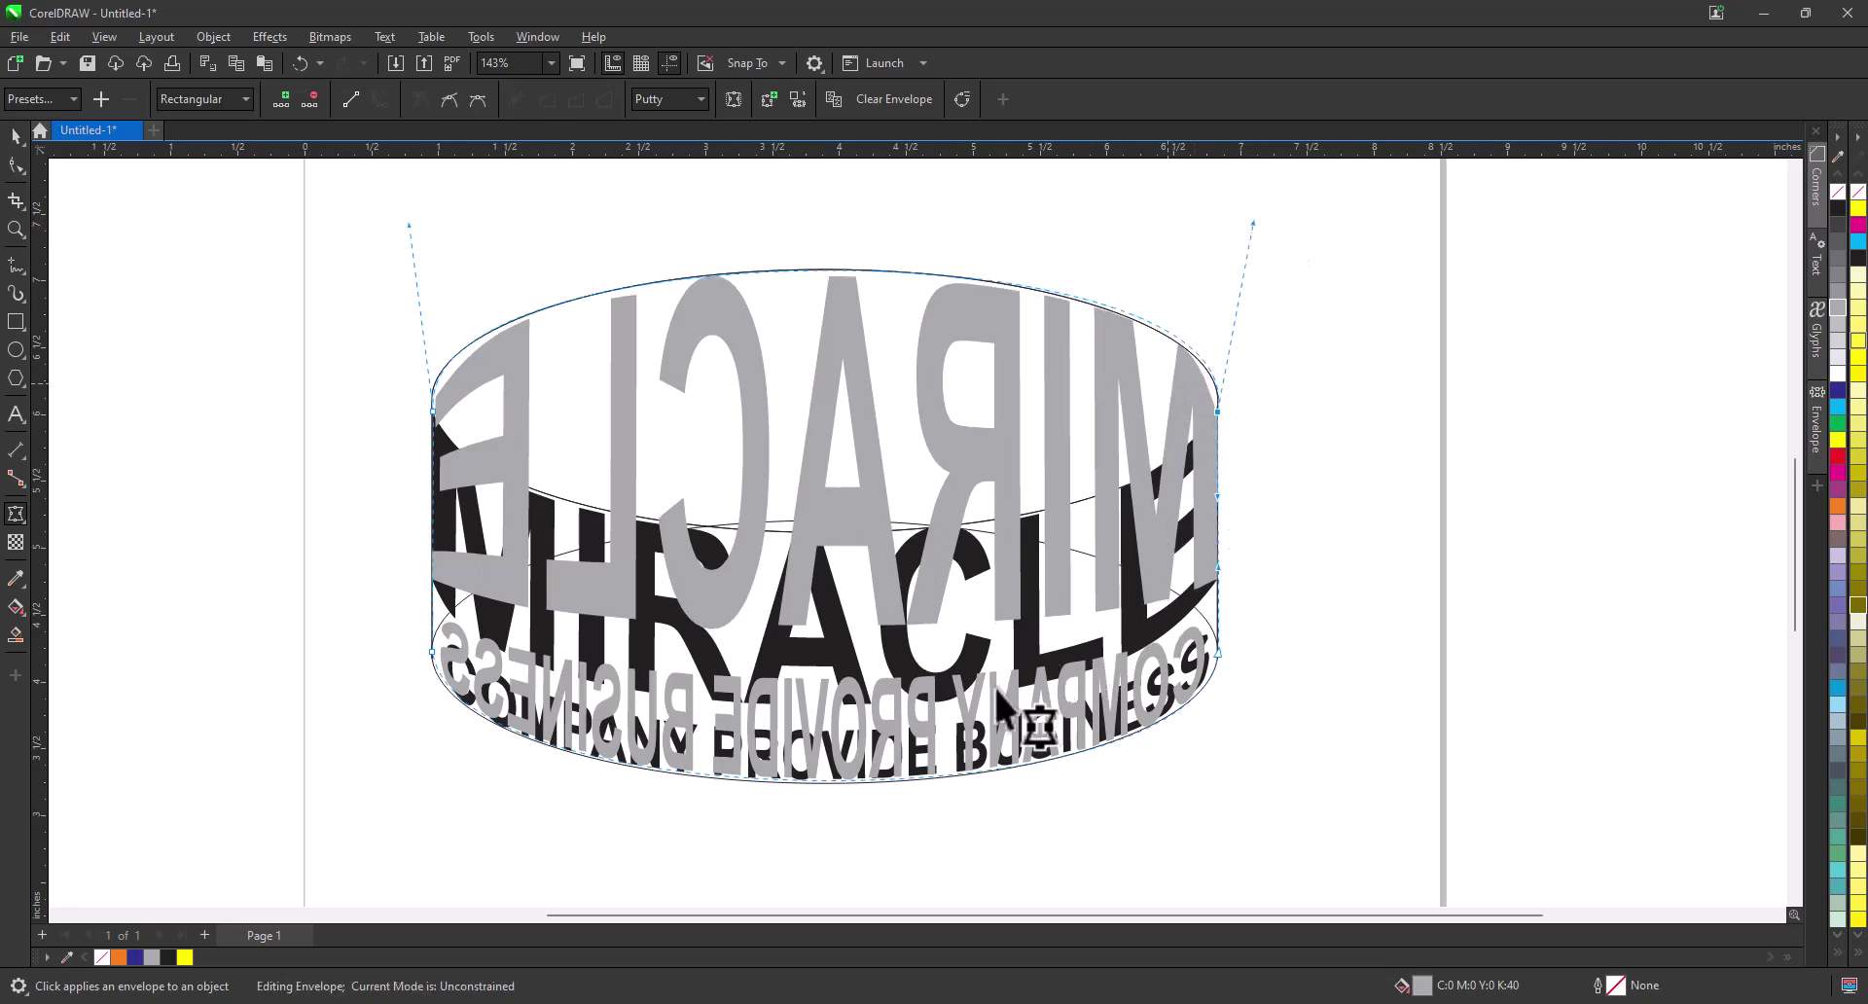
Step: Bend the bottom edge of the grey mirrored text's envelope upward to follow the lower ellipse's back arc
{"action": "left_click", "coordinate": [837, 776]}
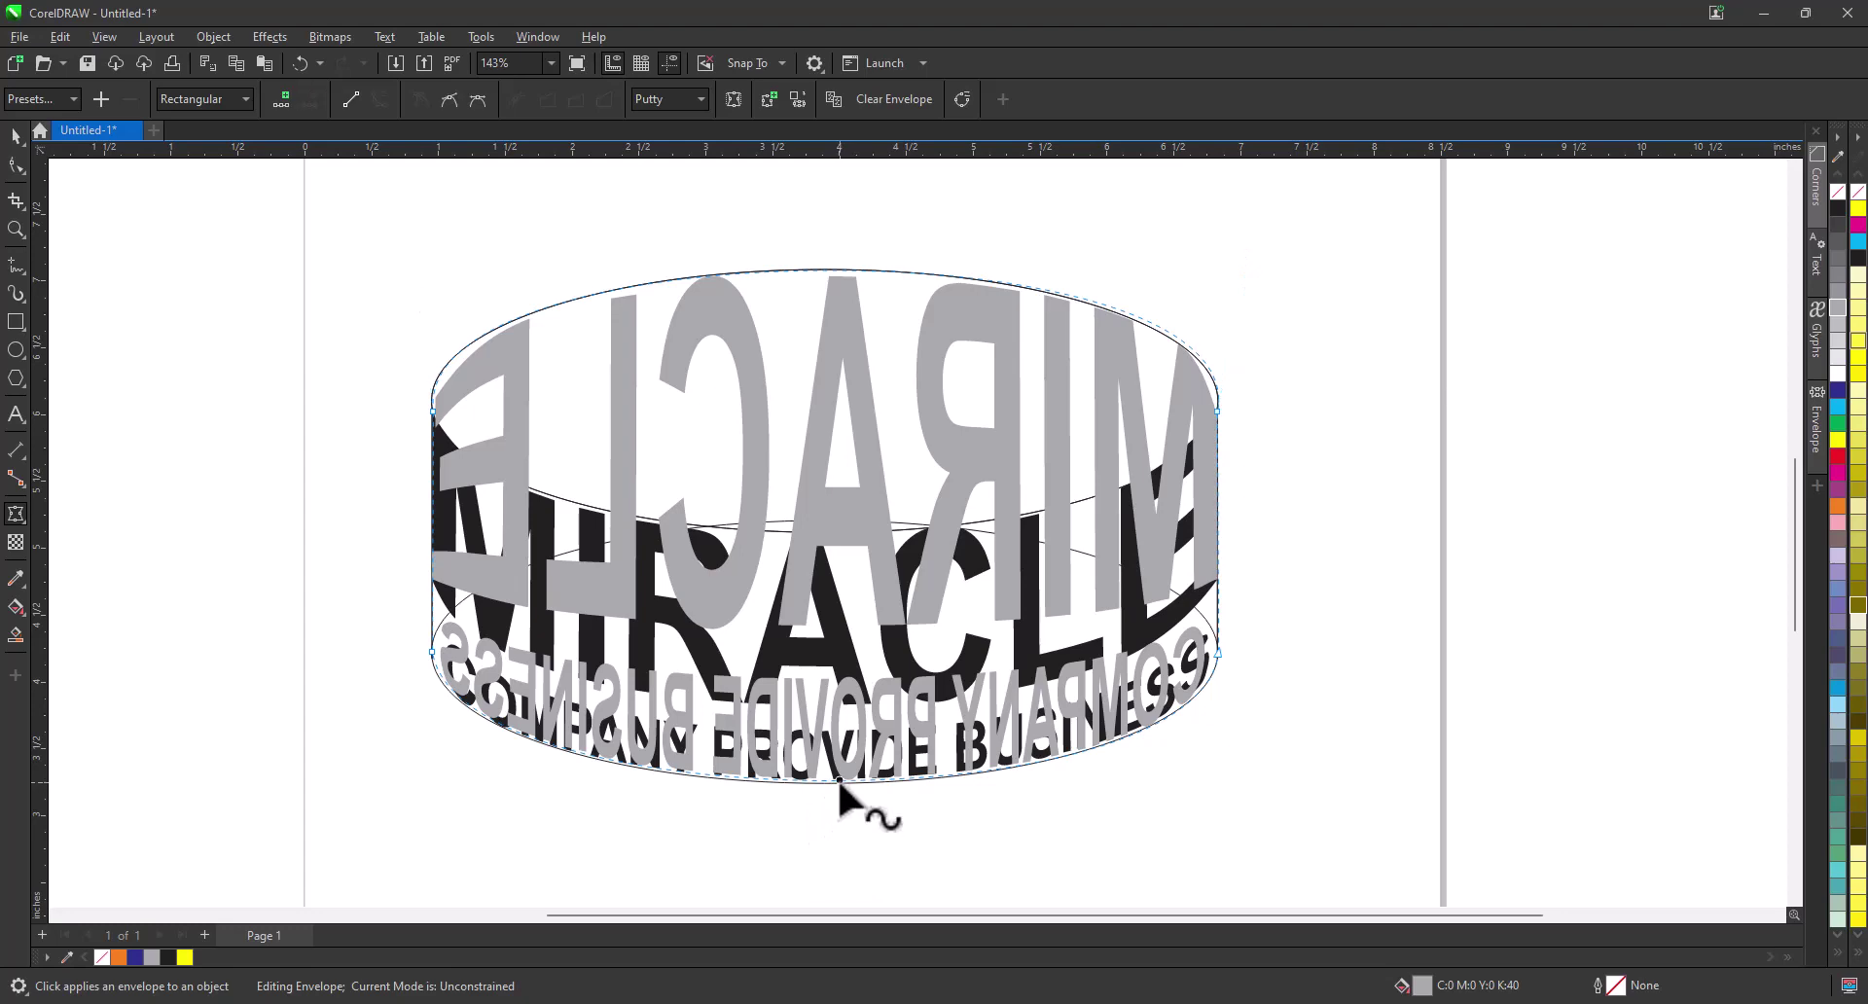
{"action": "left_click_drag", "start_coordinate": [837, 774], "coordinate": [821, 532]}
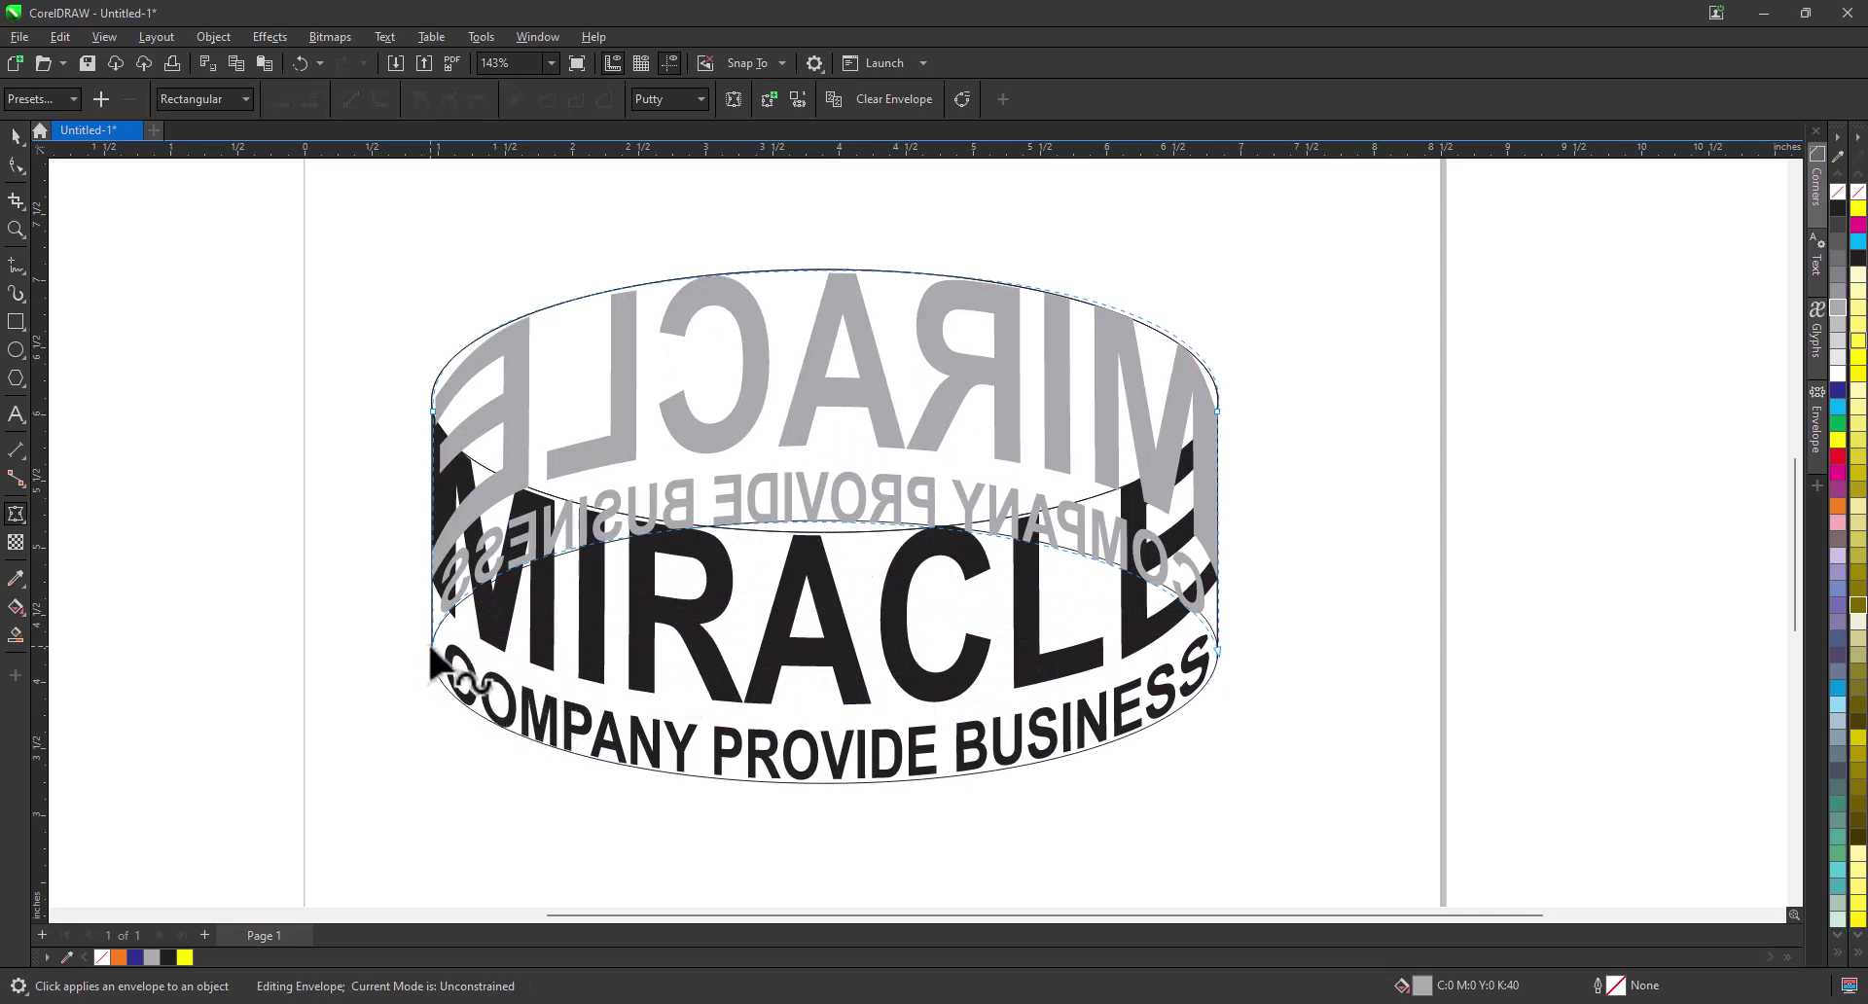
{"action": "left_click", "coordinate": [1217, 650]}
{"action": "left_click_drag", "start_coordinate": [1207, 512], "coordinate": [1187, 467]}
{"action": "left_click", "coordinate": [16, 135]}
{"action": "left_click", "coordinate": [1471, 545]}
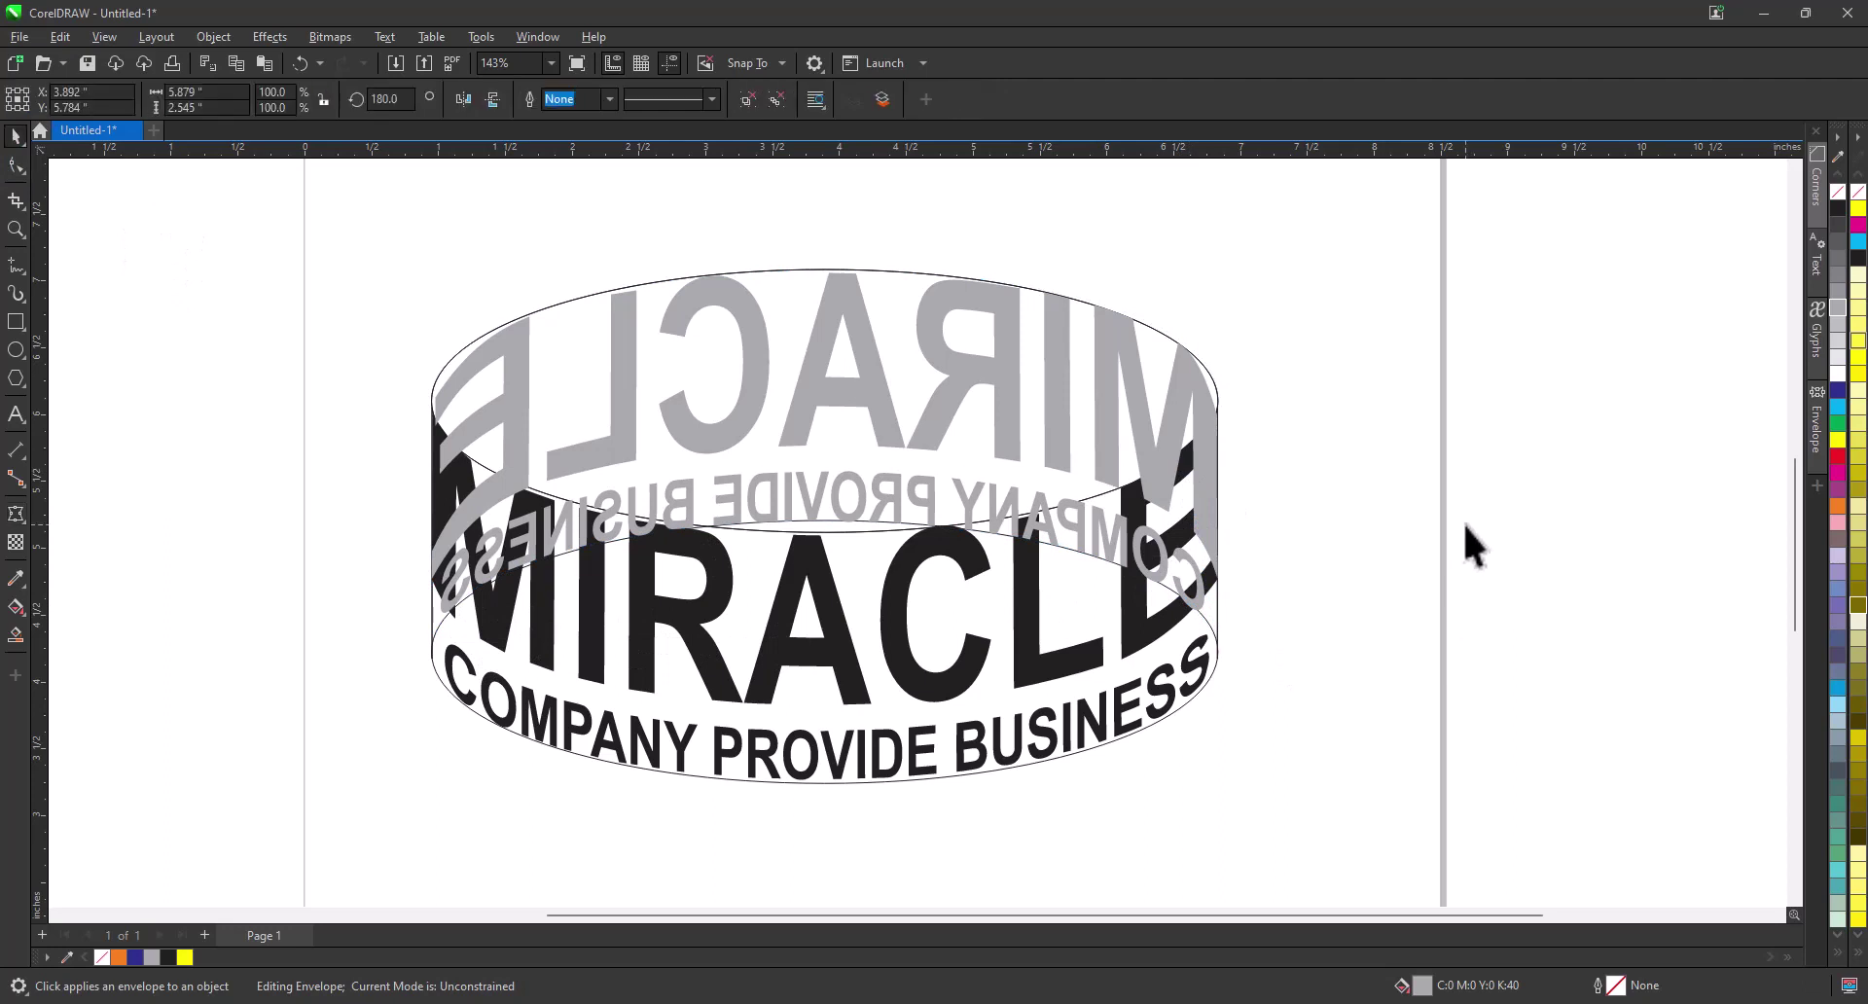
Step: Bring the black front text group to the front of the grey mirrored text
{"action": "left_click", "coordinate": [947, 687]}
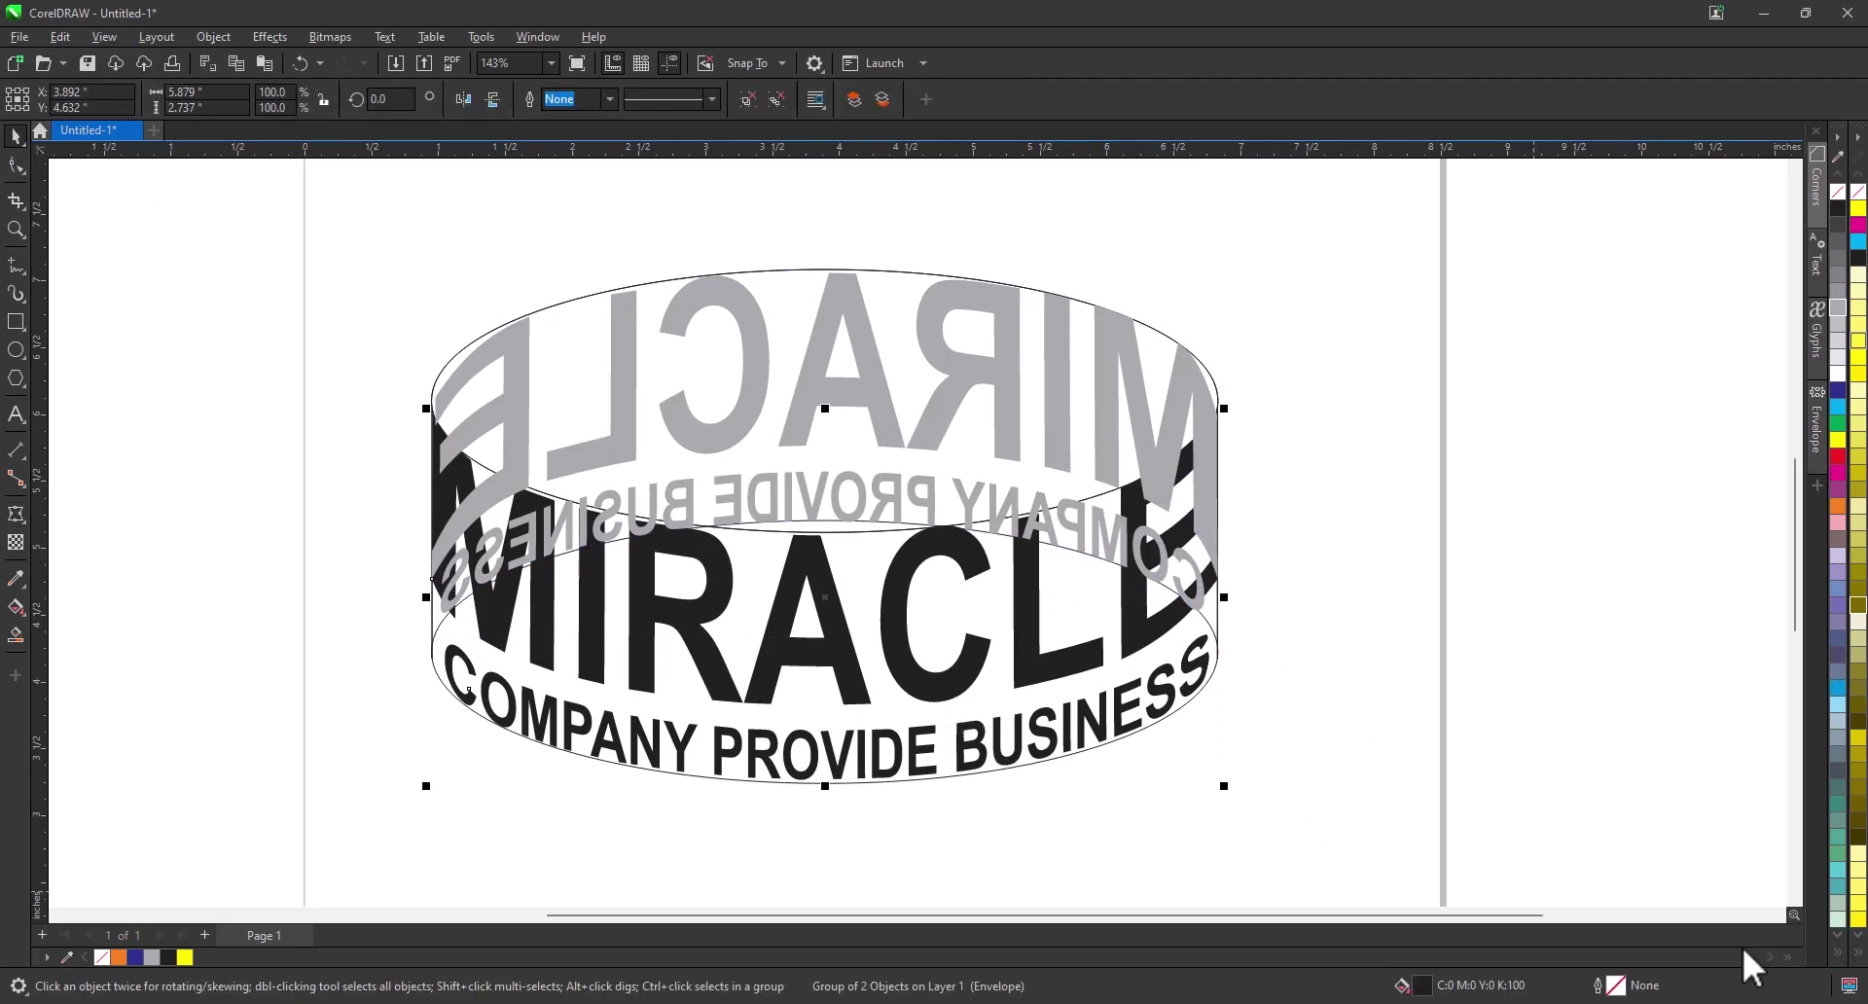
{"action": "key", "text": "shift+Page_Up"}
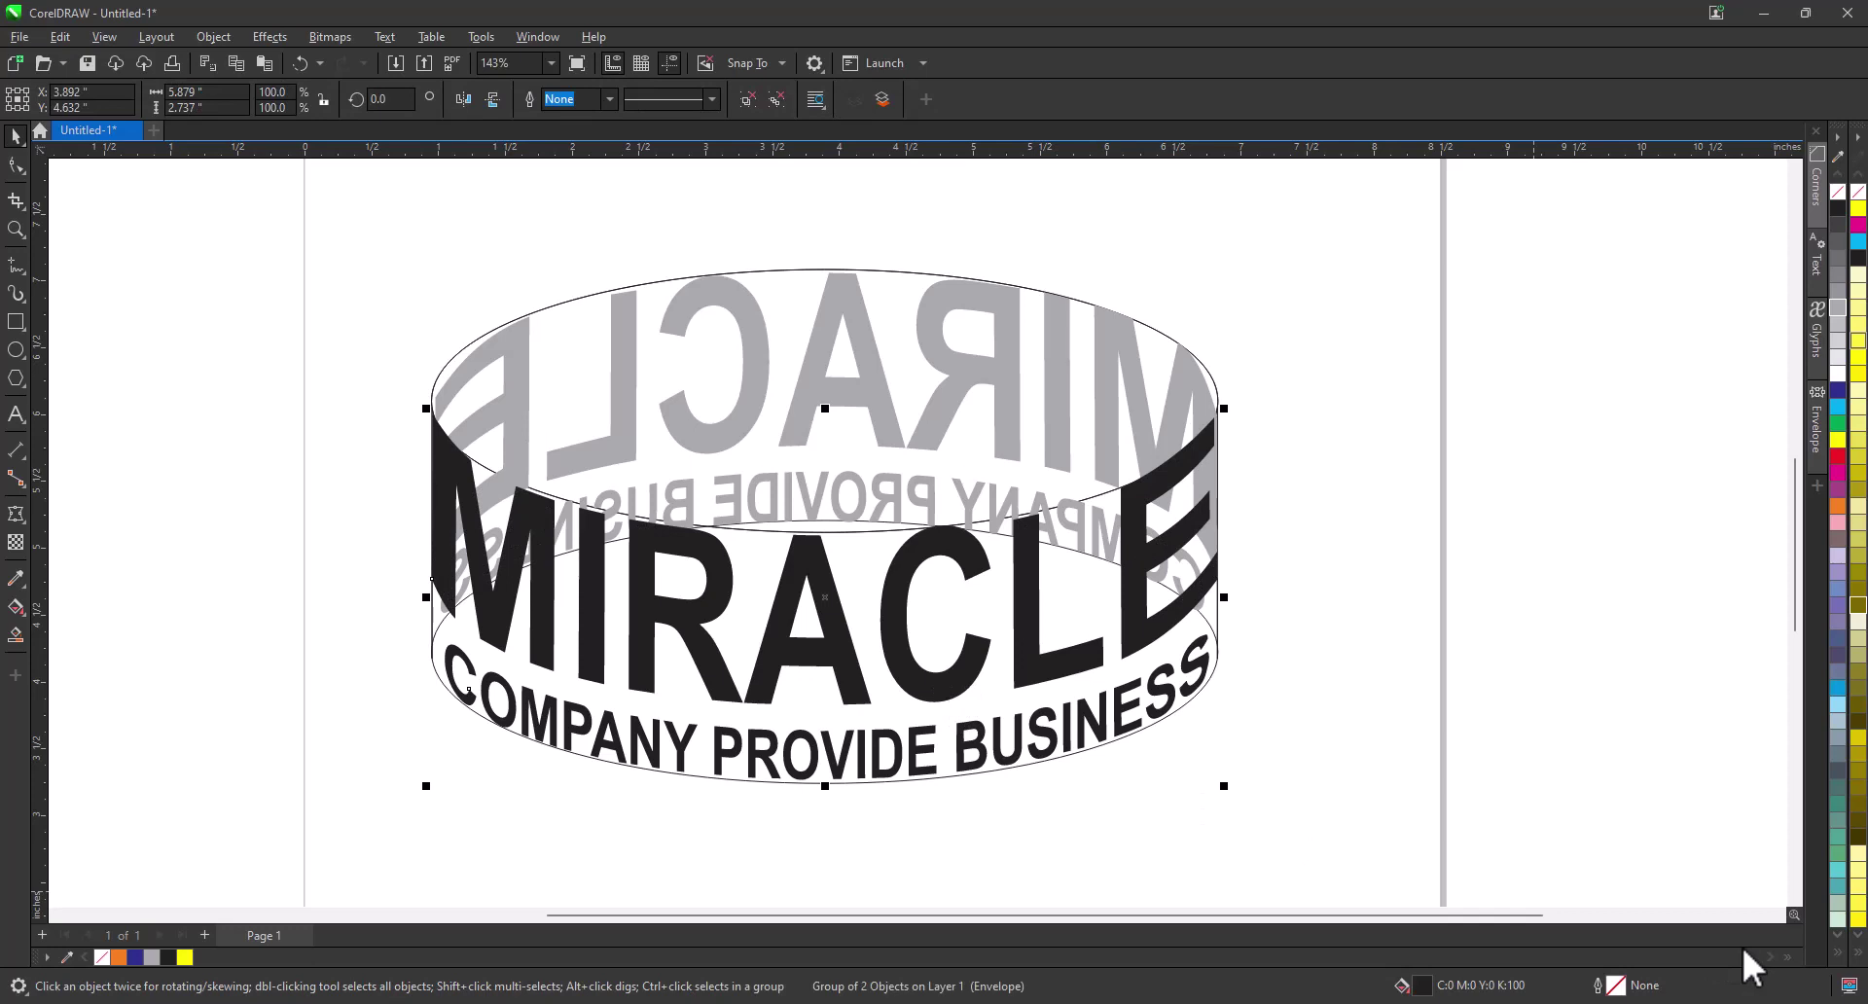
{"action": "left_click", "coordinate": [1447, 668]}
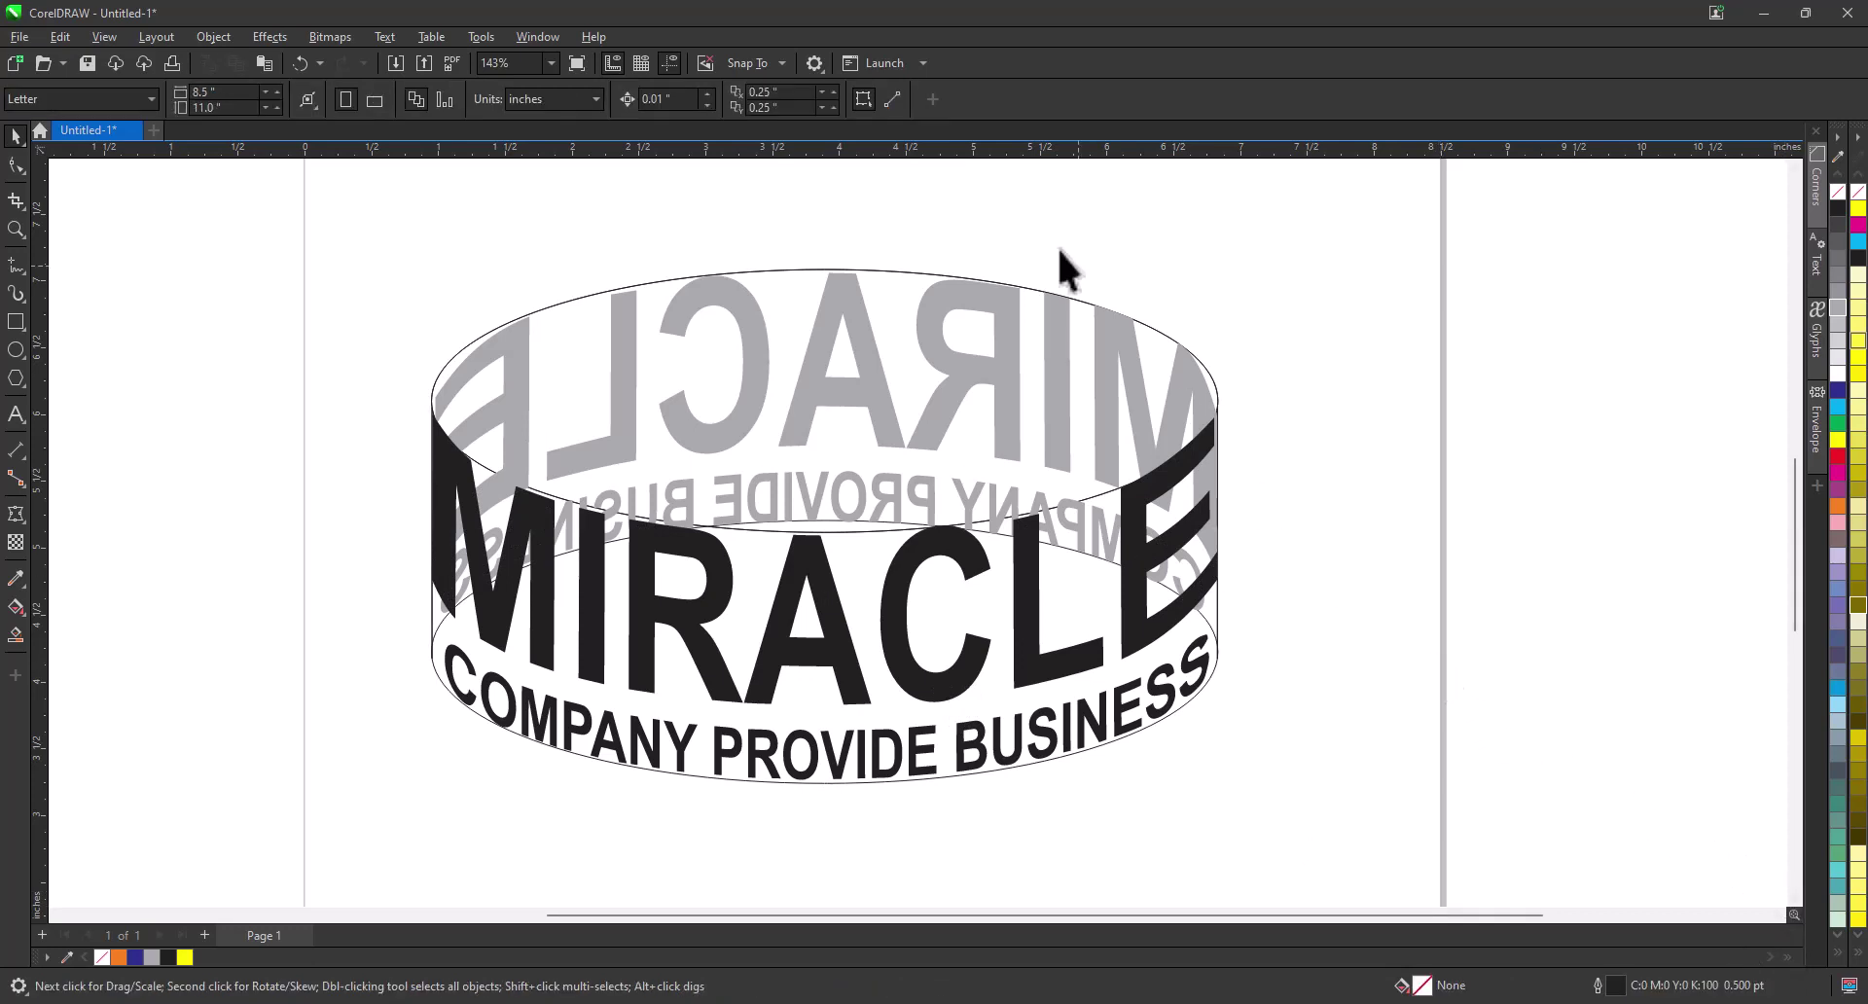
Step: Move the extruded ellipse guide away from the text and delete it
{"action": "left_click", "coordinate": [896, 273]}
{"action": "left_click_drag", "start_coordinate": [905, 276], "coordinate": [1554, 360]}
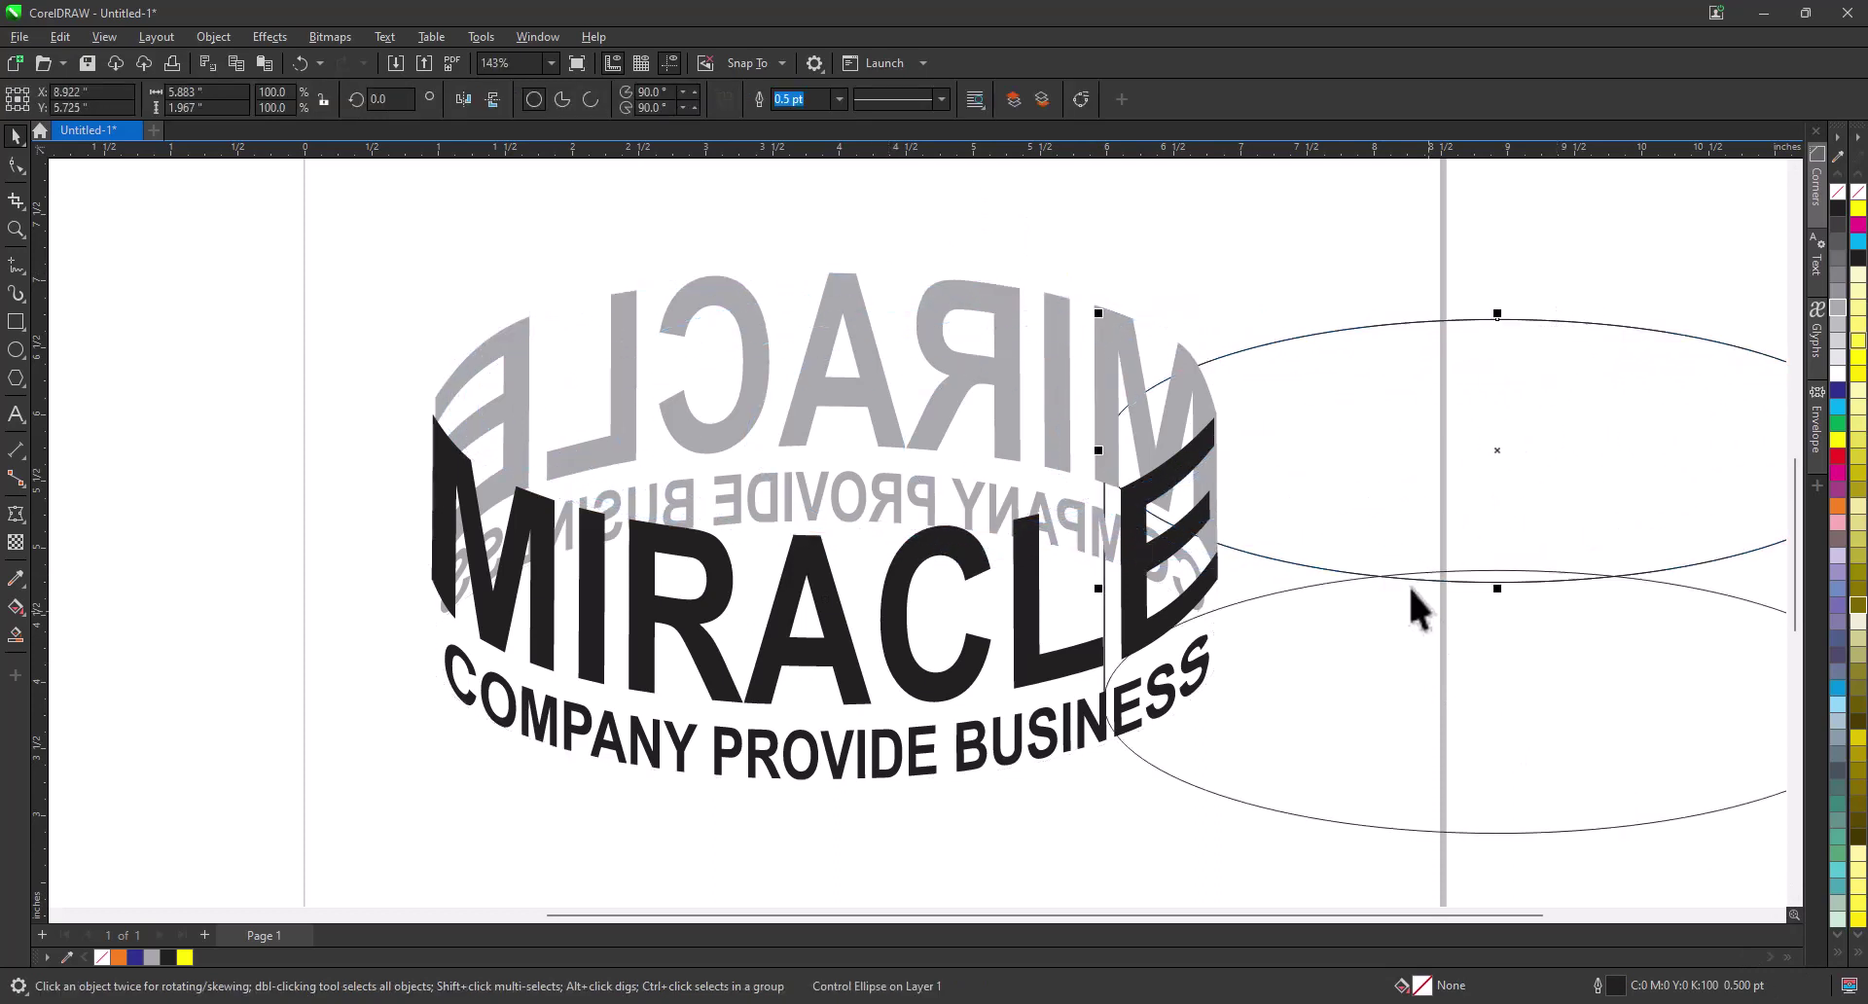
{"action": "left_click_drag", "start_coordinate": [1395, 580], "coordinate": [1546, 576]}
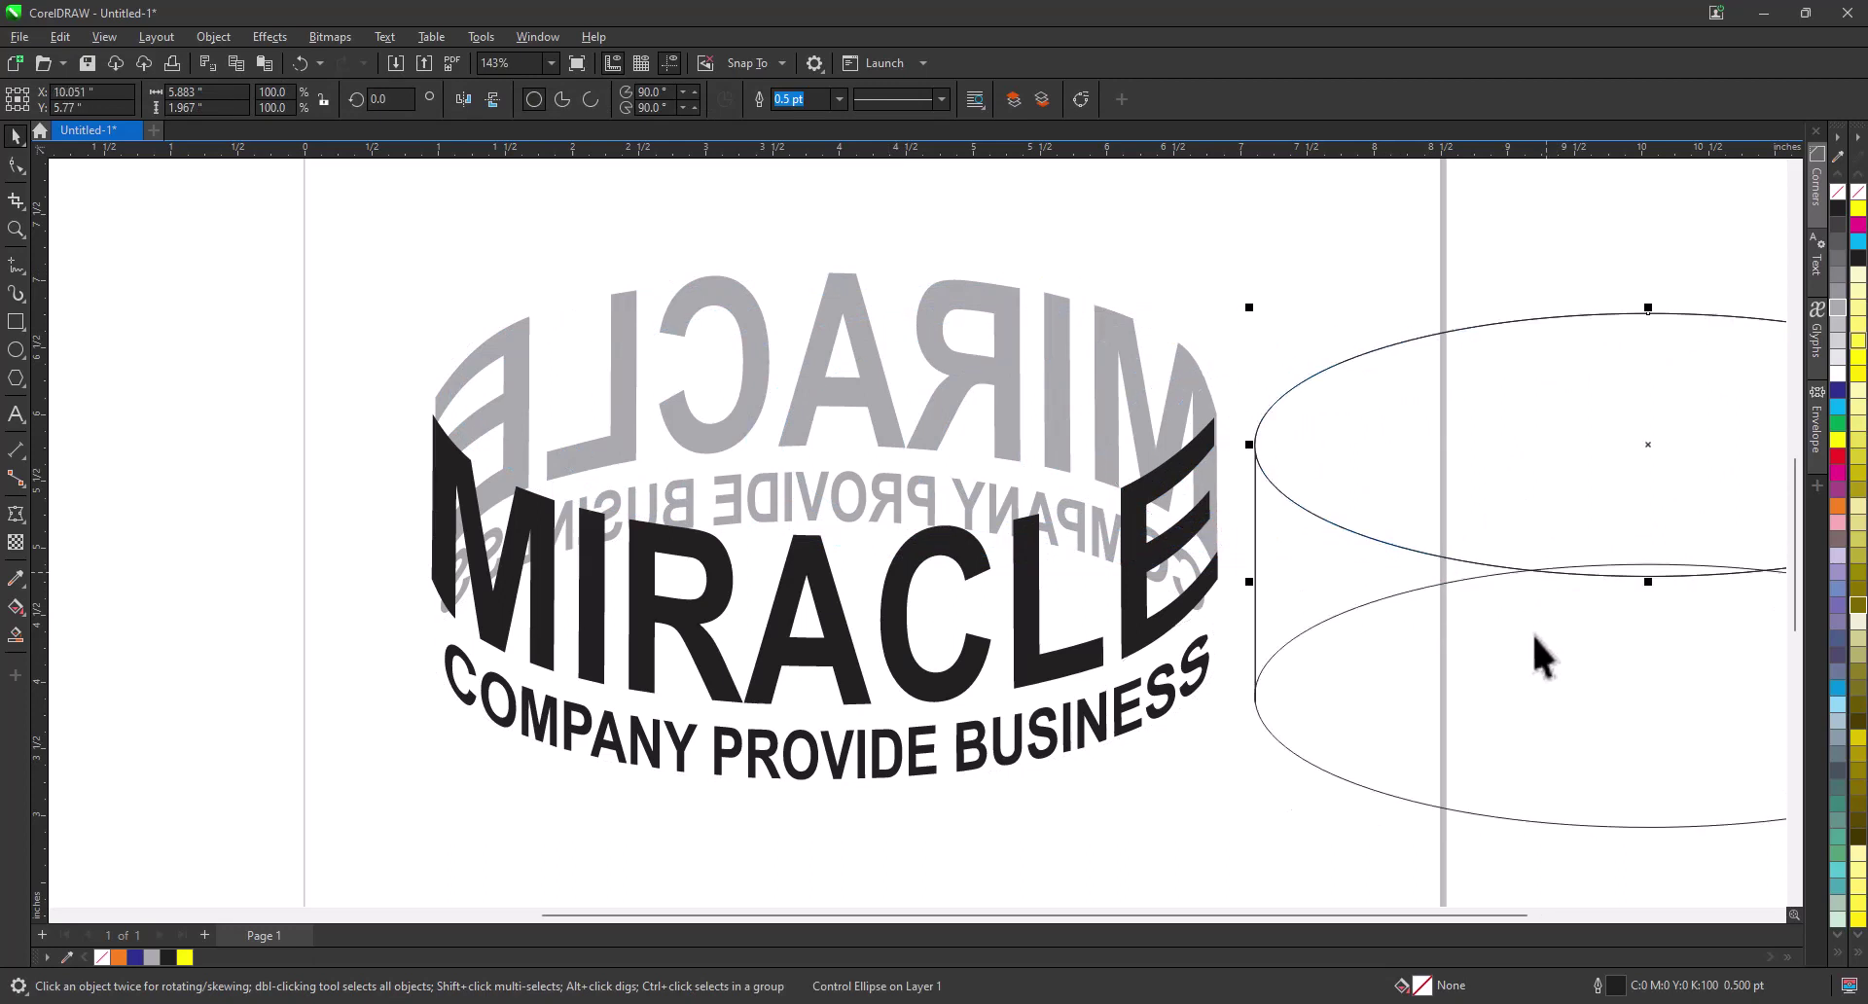
{"action": "key", "text": "Delete"}
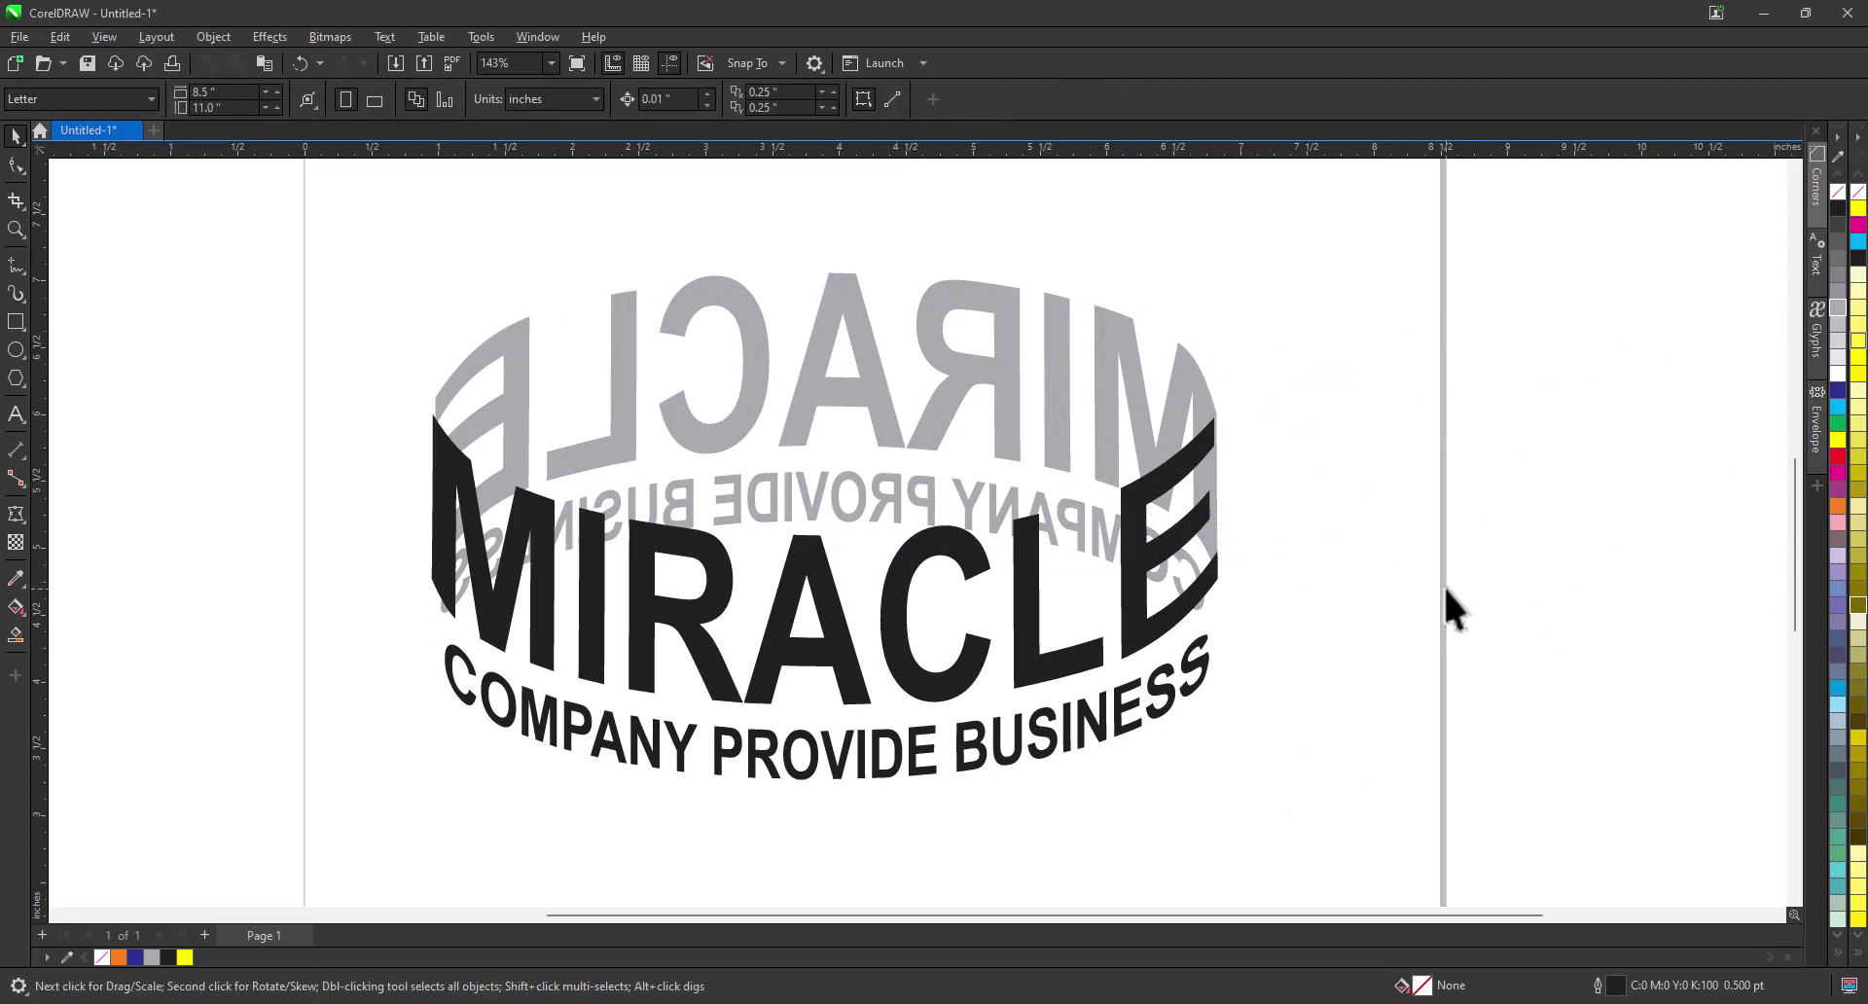
Step: Ungroup both the black front text and the grey mirrored text
{"action": "left_click", "coordinate": [545, 611]}
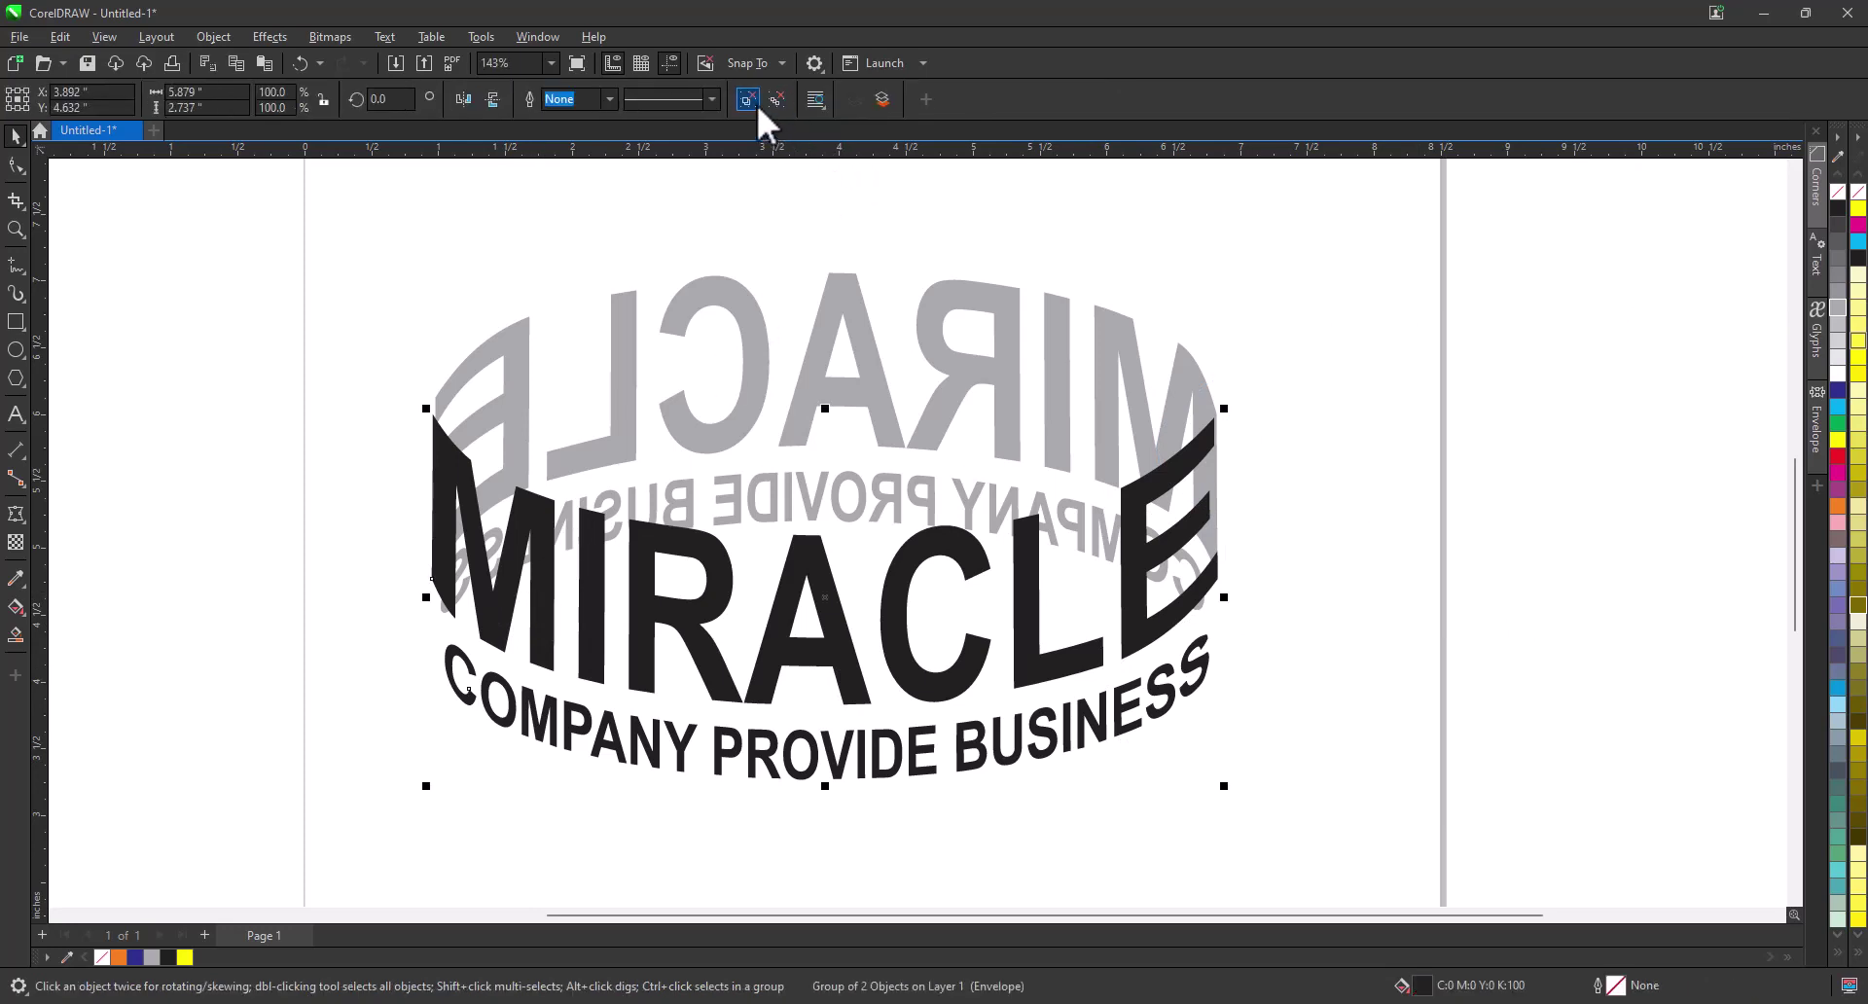
{"action": "left_click", "coordinate": [1181, 360]}
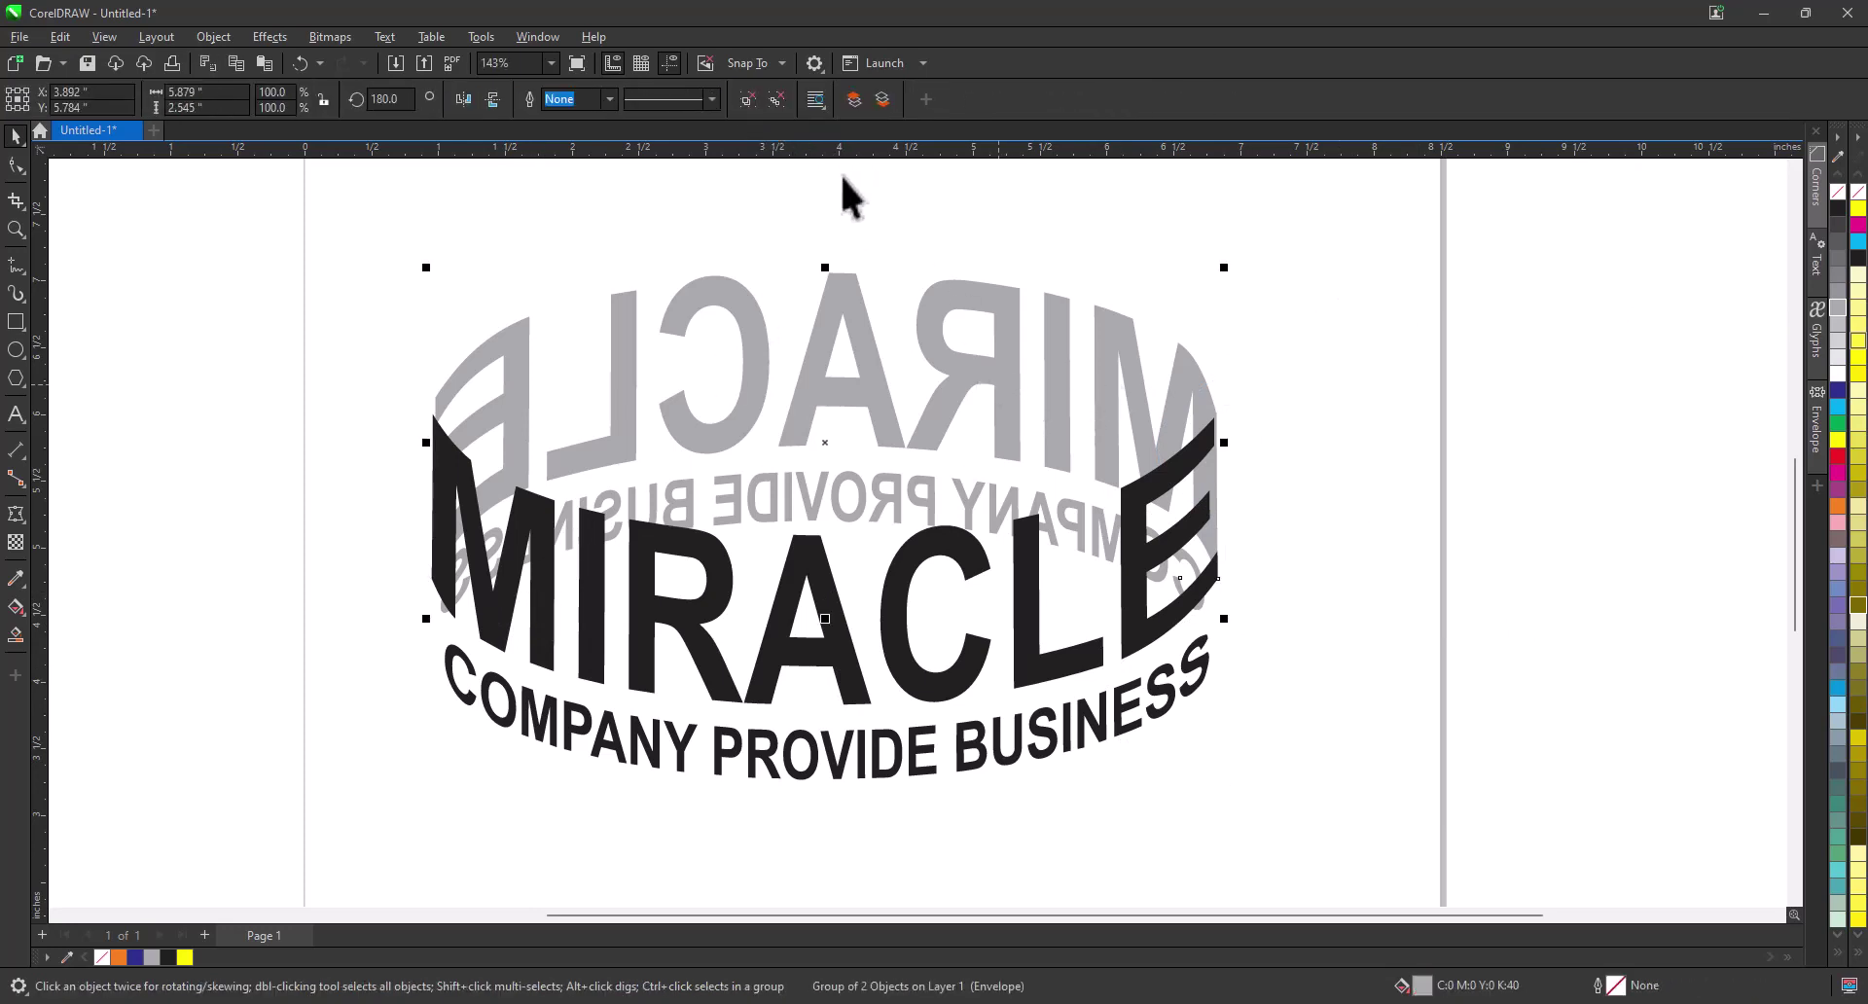
{"action": "left_click", "coordinate": [1304, 491]}
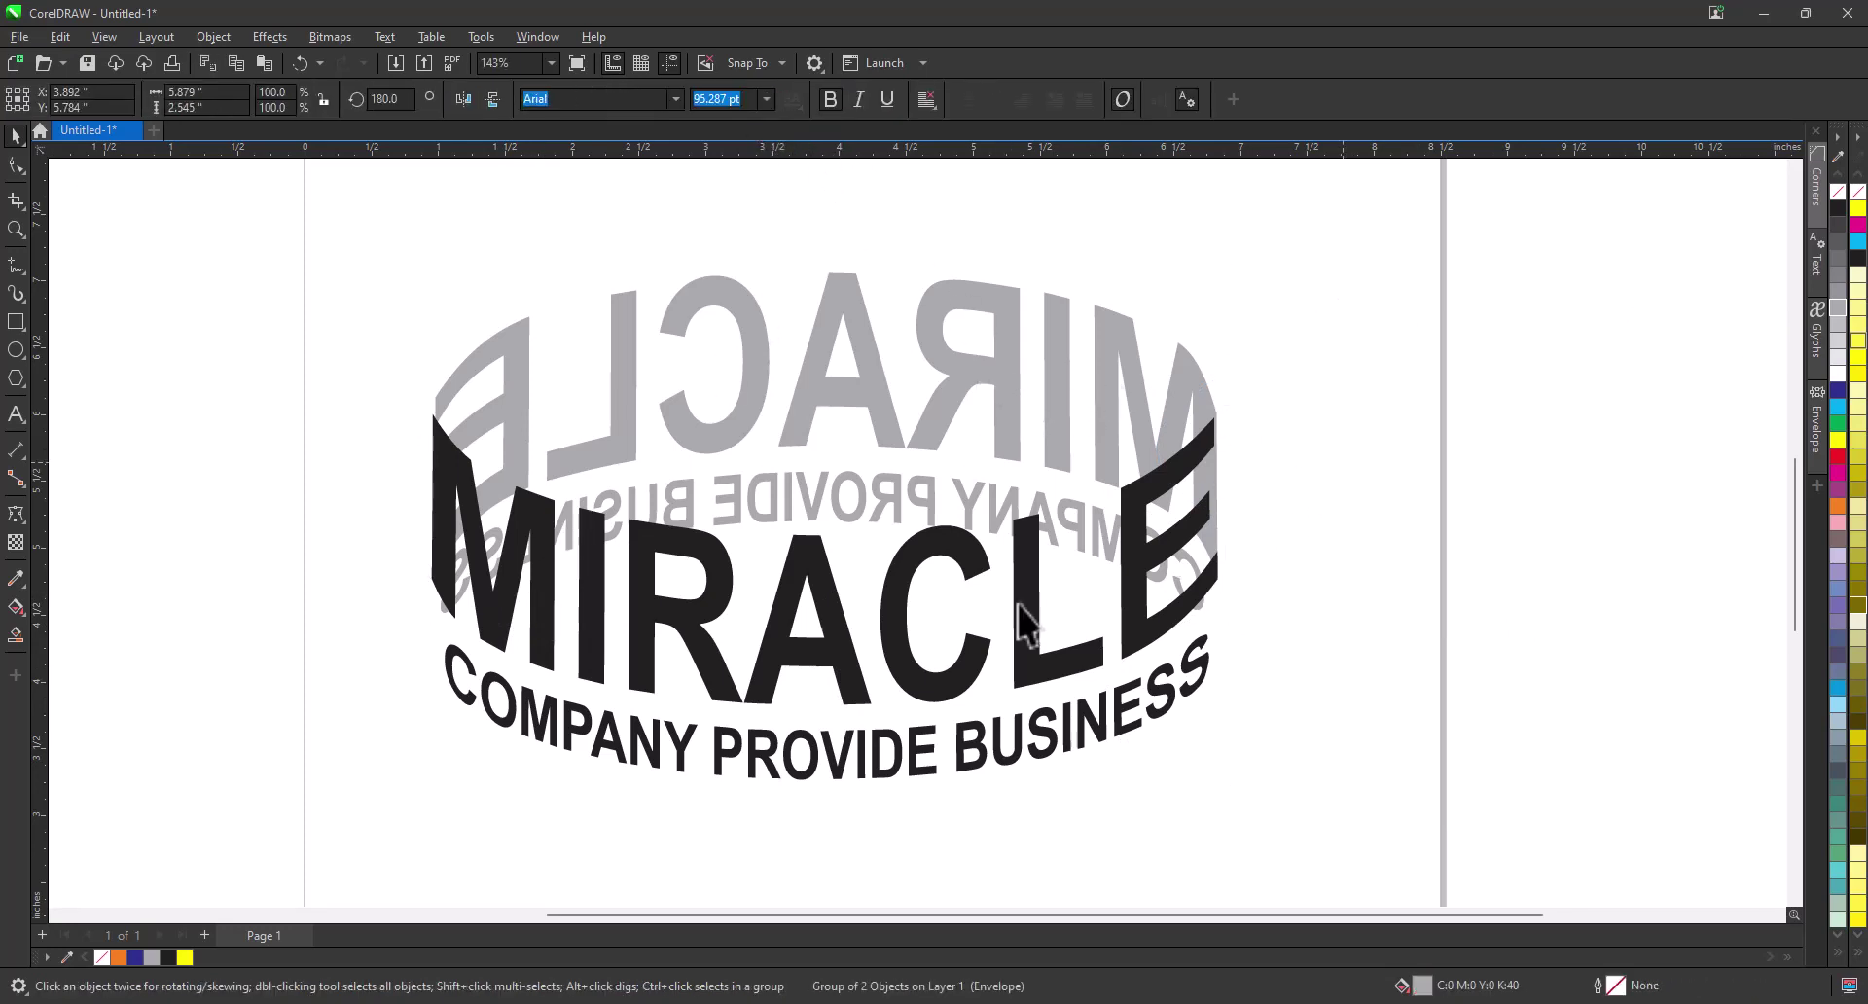
Step: Apply a linear fountain fill across the front MIRACLE text from M to E, with yellow as the end colour
{"action": "left_click", "coordinate": [775, 678]}
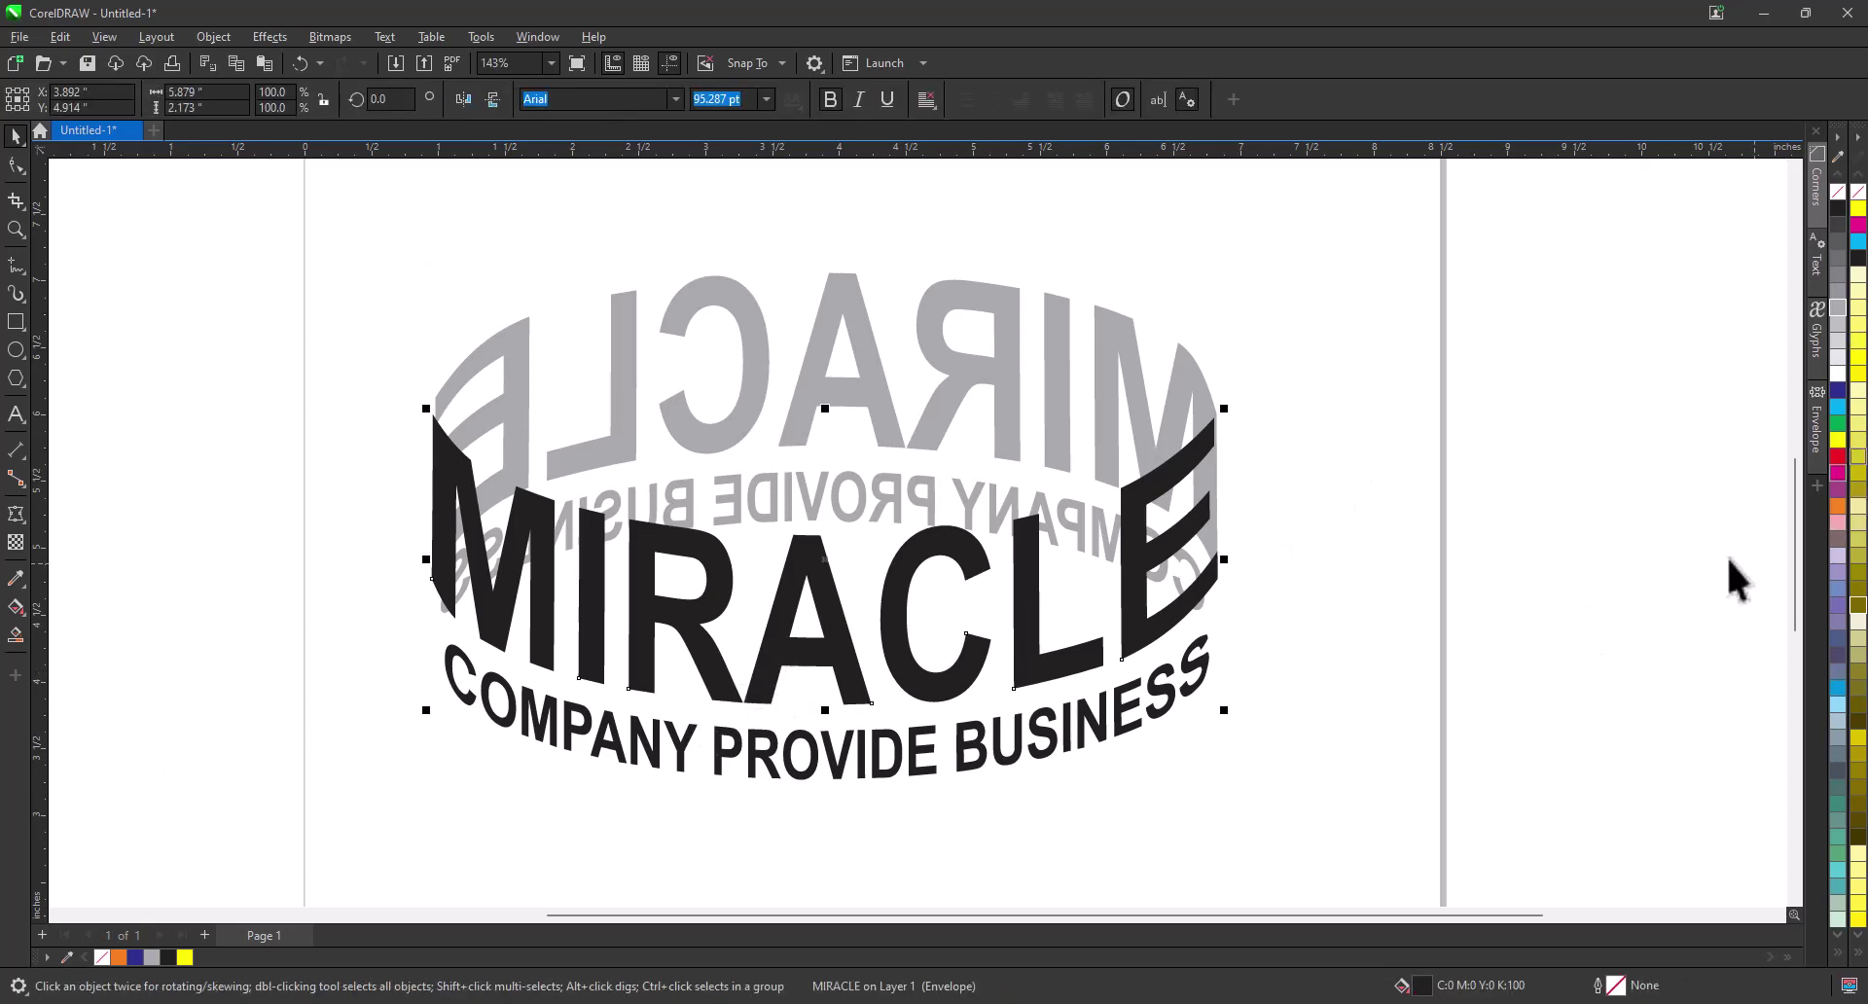
{"action": "left_click", "coordinate": [16, 608]}
{"action": "left_click_drag", "start_coordinate": [440, 581], "coordinate": [1231, 429]}
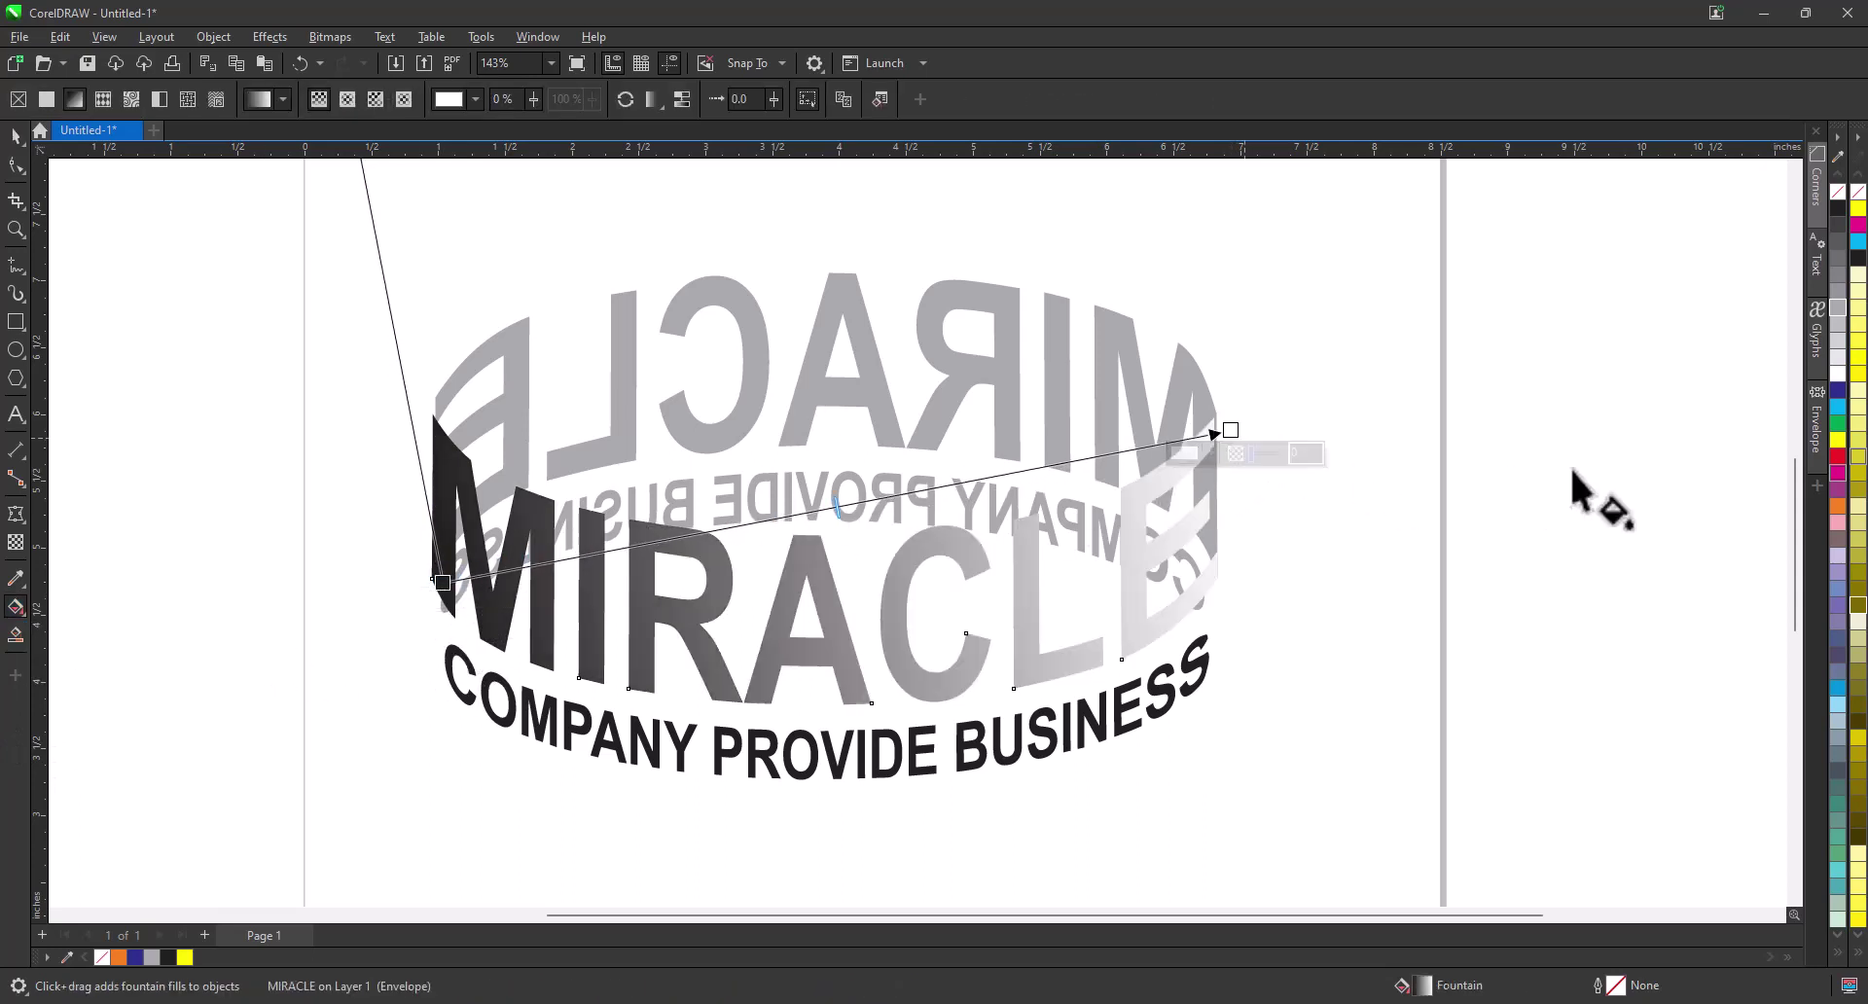
{"action": "left_click_drag", "start_coordinate": [1838, 439], "coordinate": [1231, 430]}
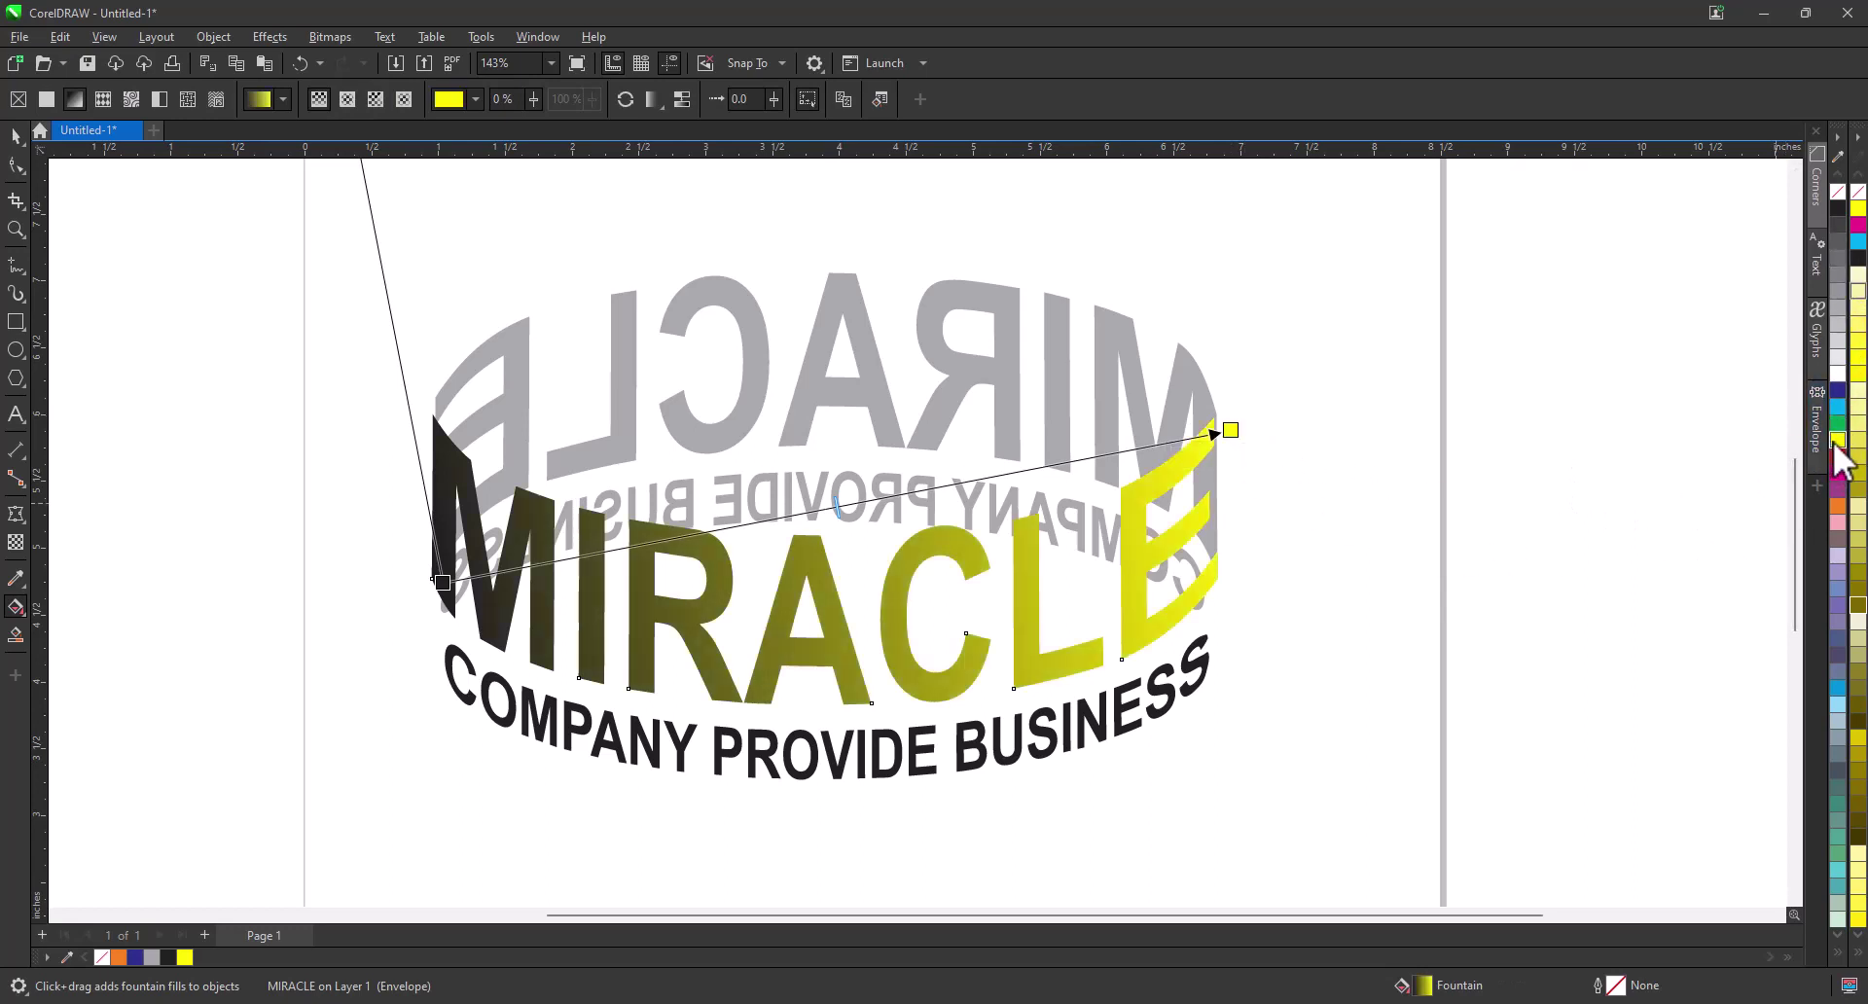
Step: Set the start colour of MIRACLE's fountain fill to a dark olive shade of yellow
{"action": "left_click_drag", "start_coordinate": [1838, 443], "coordinate": [443, 582]}
{"action": "left_click", "coordinate": [442, 582]}
{"action": "left_click", "coordinate": [395, 608]}
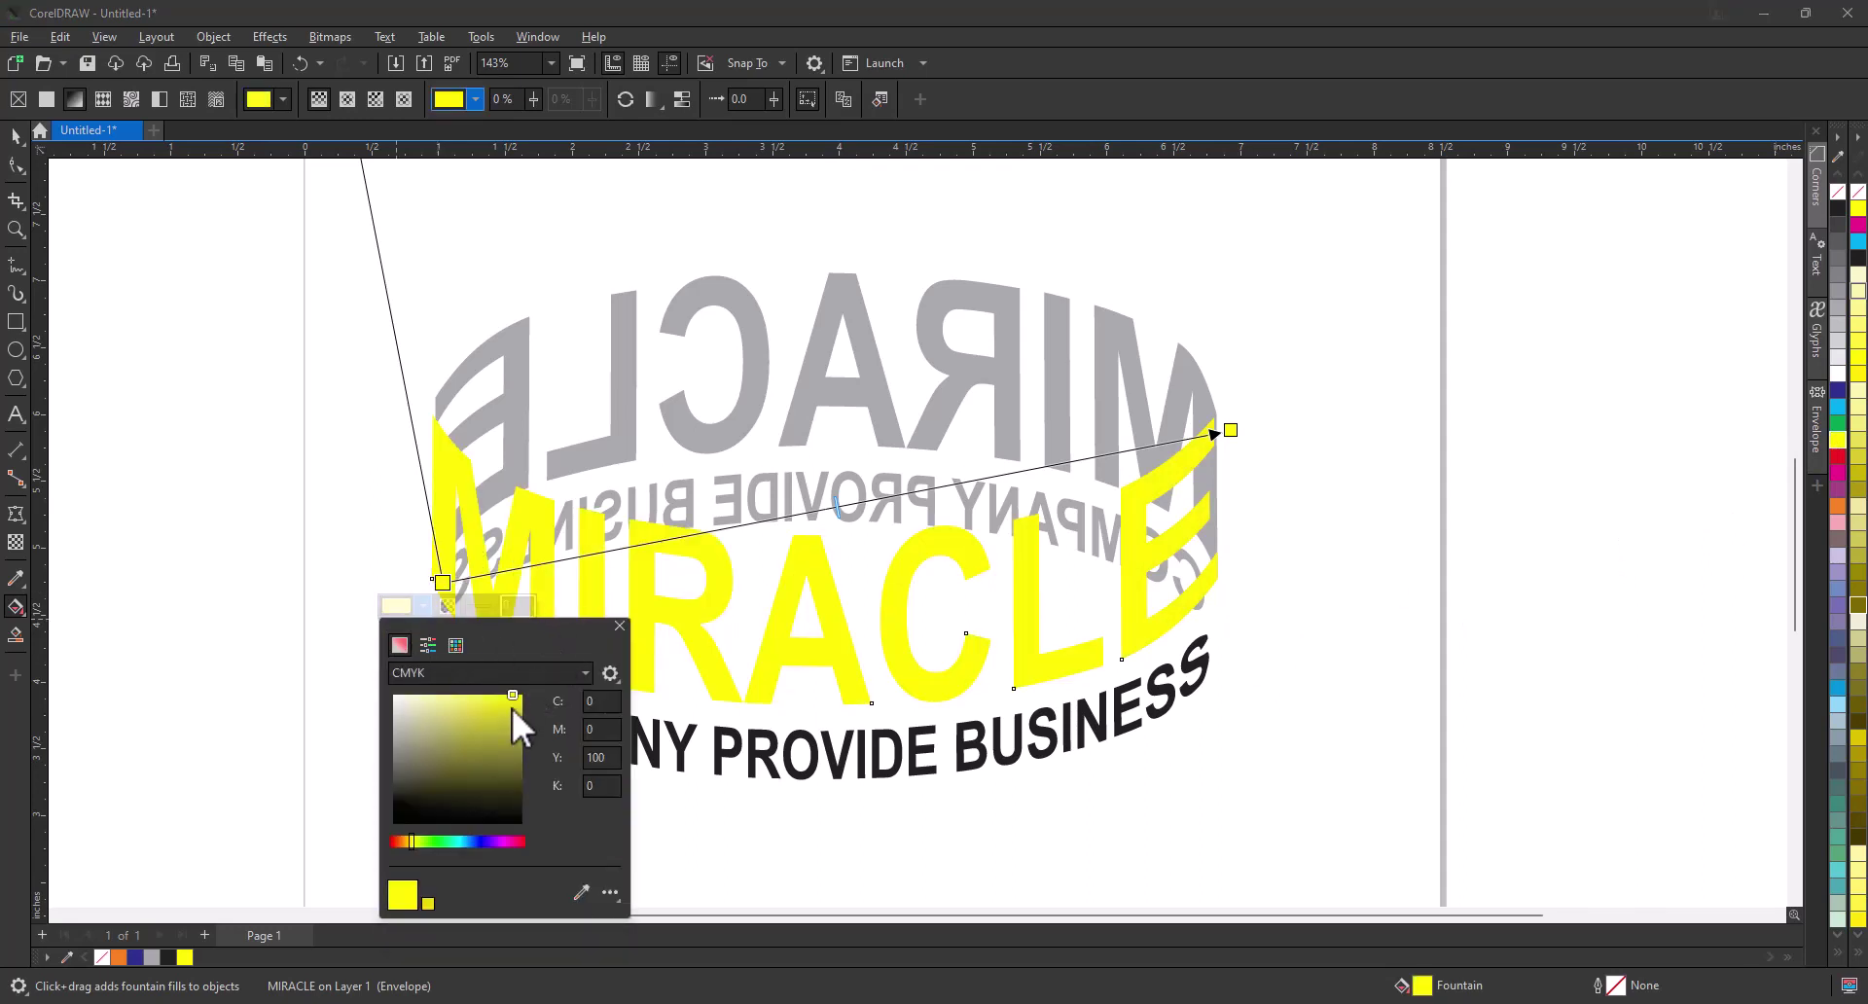
{"action": "left_click_drag", "start_coordinate": [514, 765], "coordinate": [517, 782]}
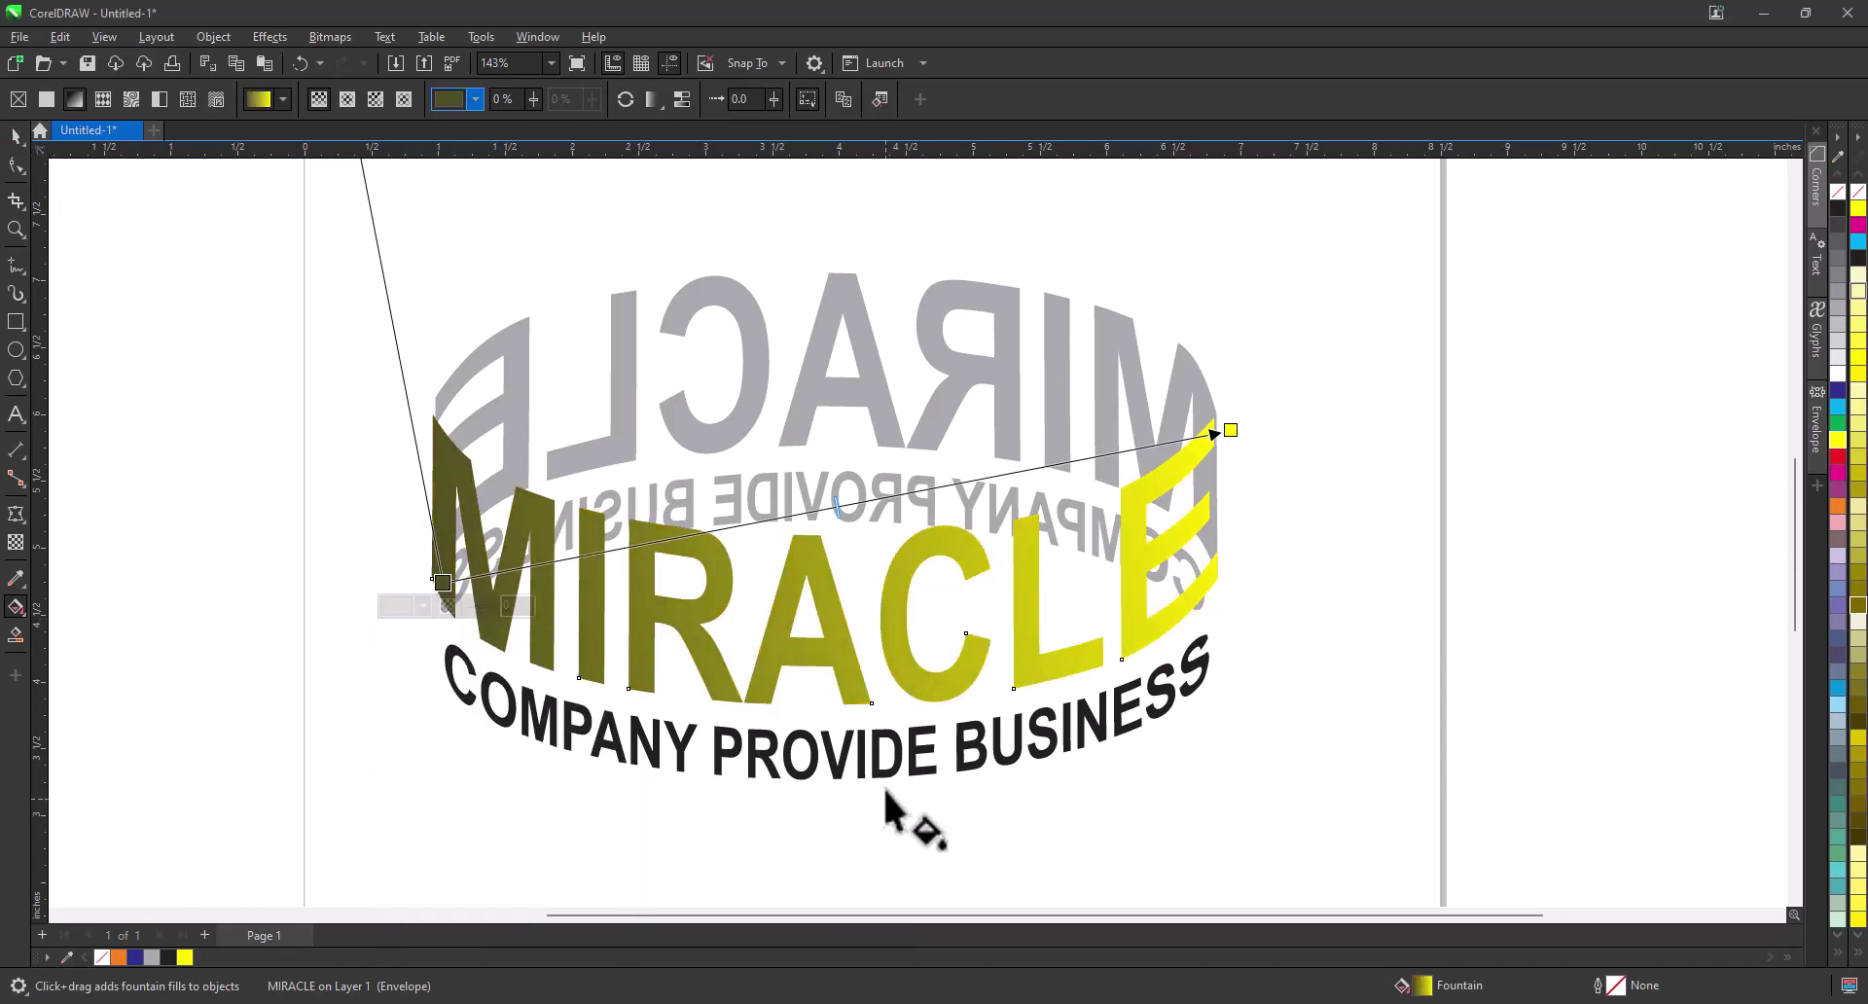
Step: Fill the front COMPANY PROVIDE BUSINESS line with orange
{"action": "left_click", "coordinate": [15, 137]}
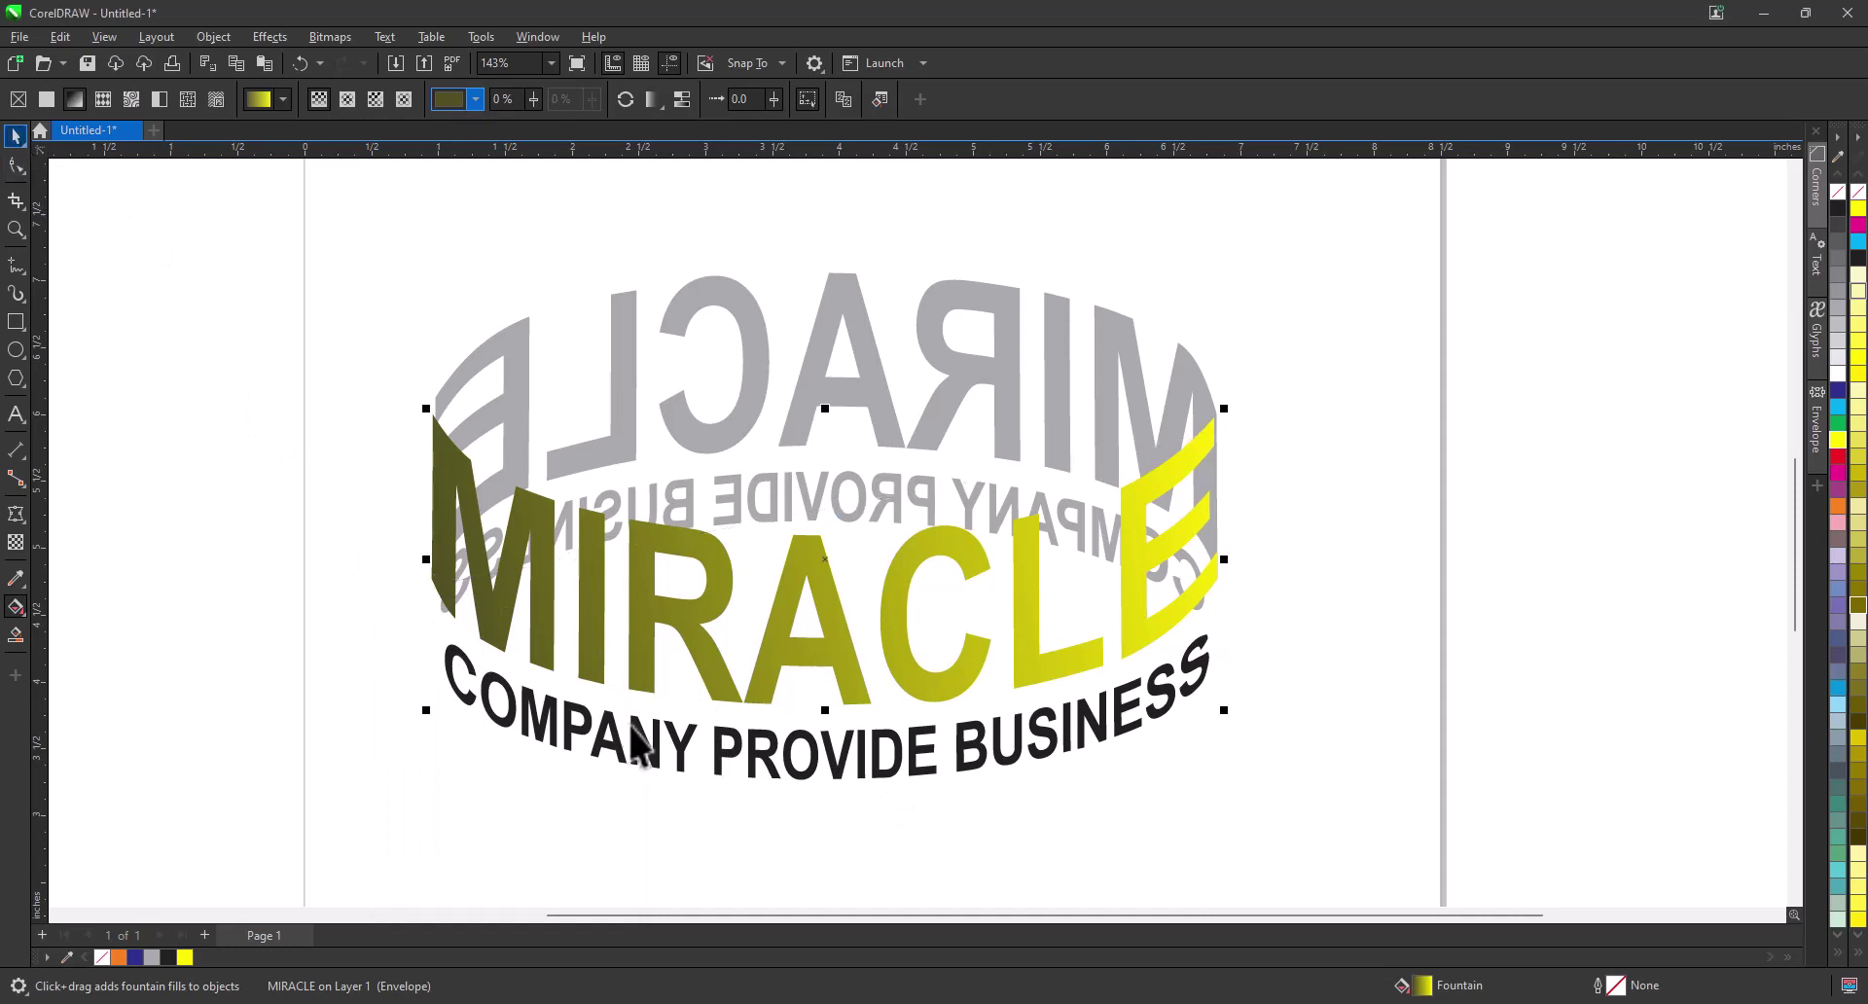
{"action": "left_click", "coordinate": [774, 797]}
{"action": "left_click", "coordinate": [771, 774]}
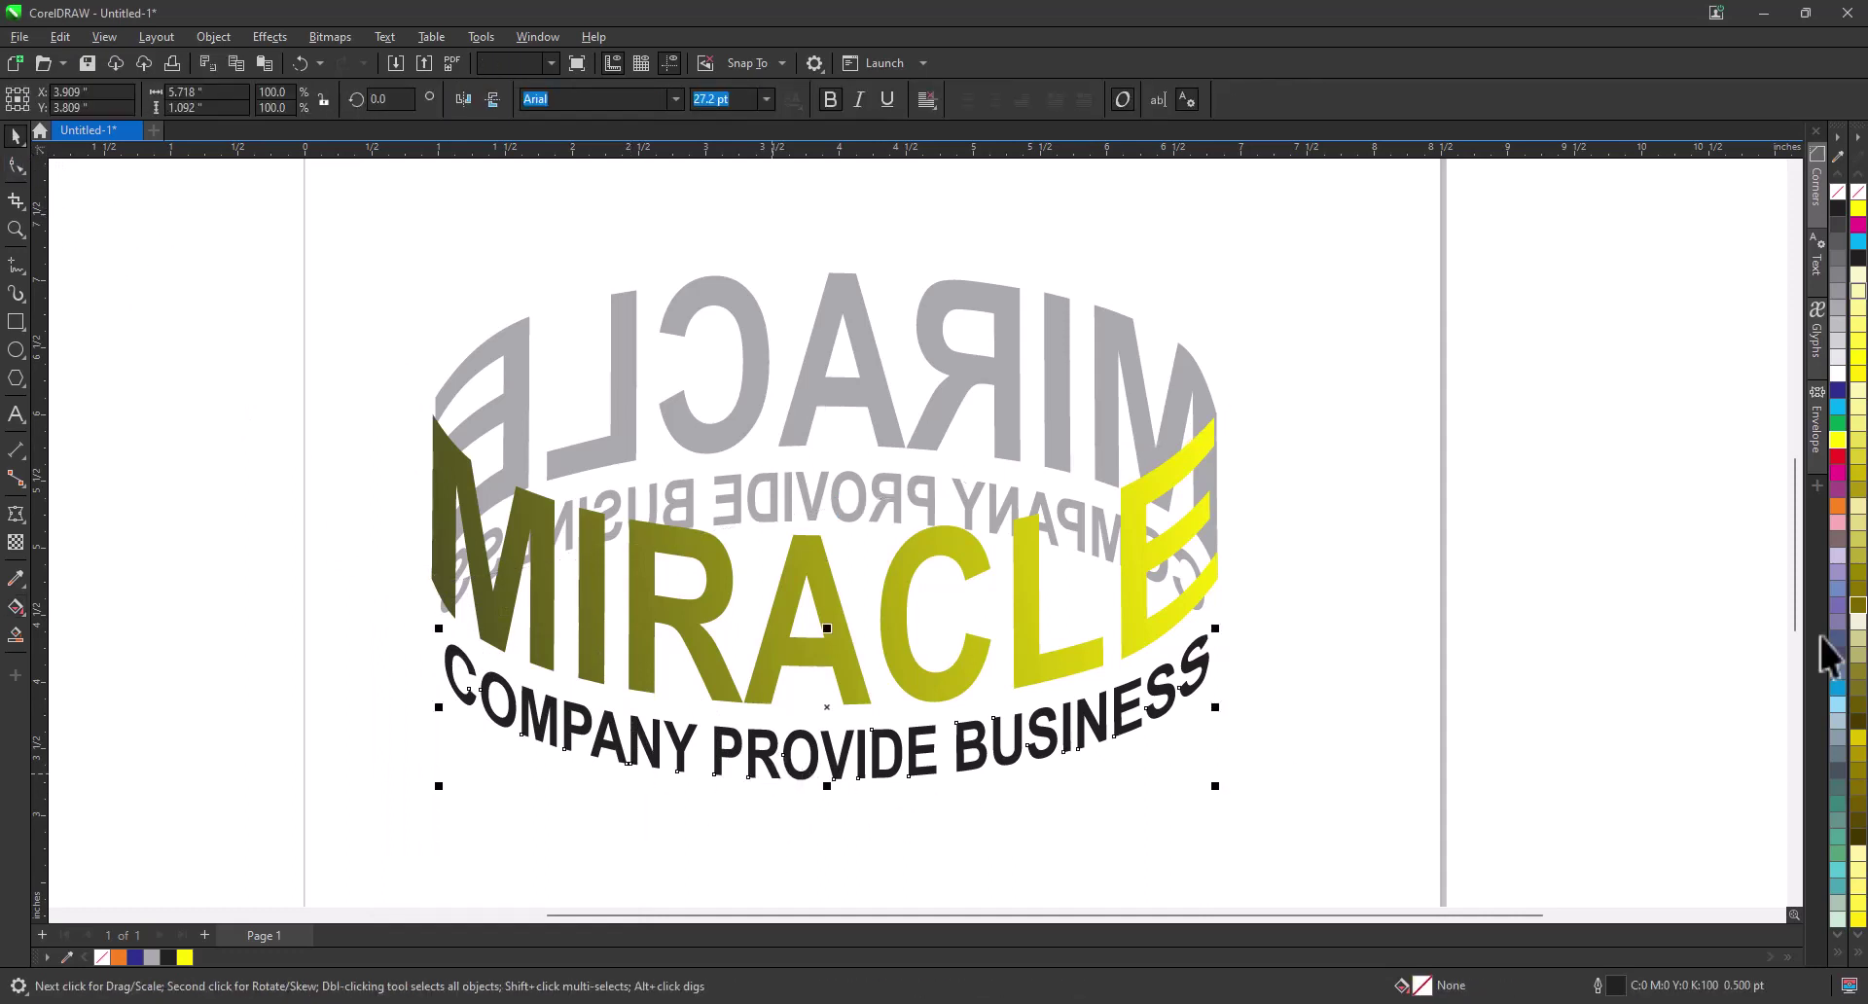
{"action": "left_click", "coordinate": [1837, 507]}
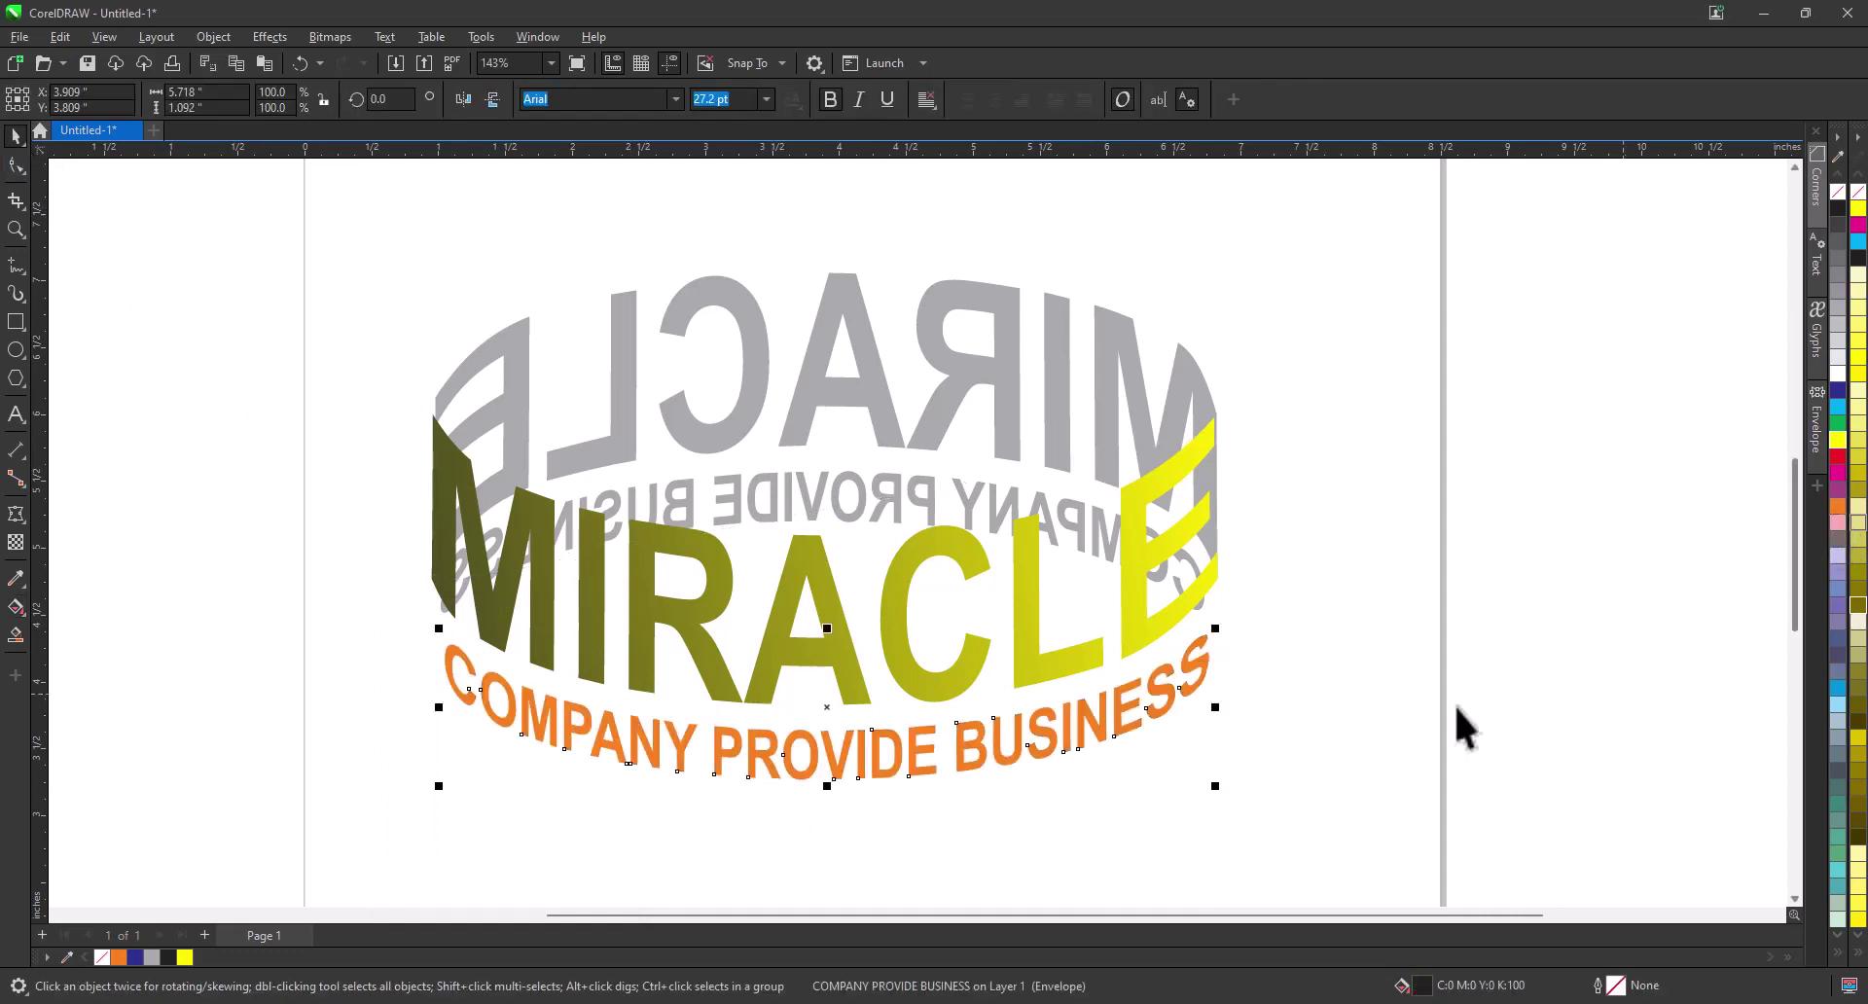
Step: Apply a linear fountain fill along the front COMPANY PROVIDE BUSINESS line from C to S, with orange as the end colour
{"action": "left_click", "coordinate": [16, 609]}
{"action": "left_click_drag", "start_coordinate": [470, 698], "coordinate": [1230, 641]}
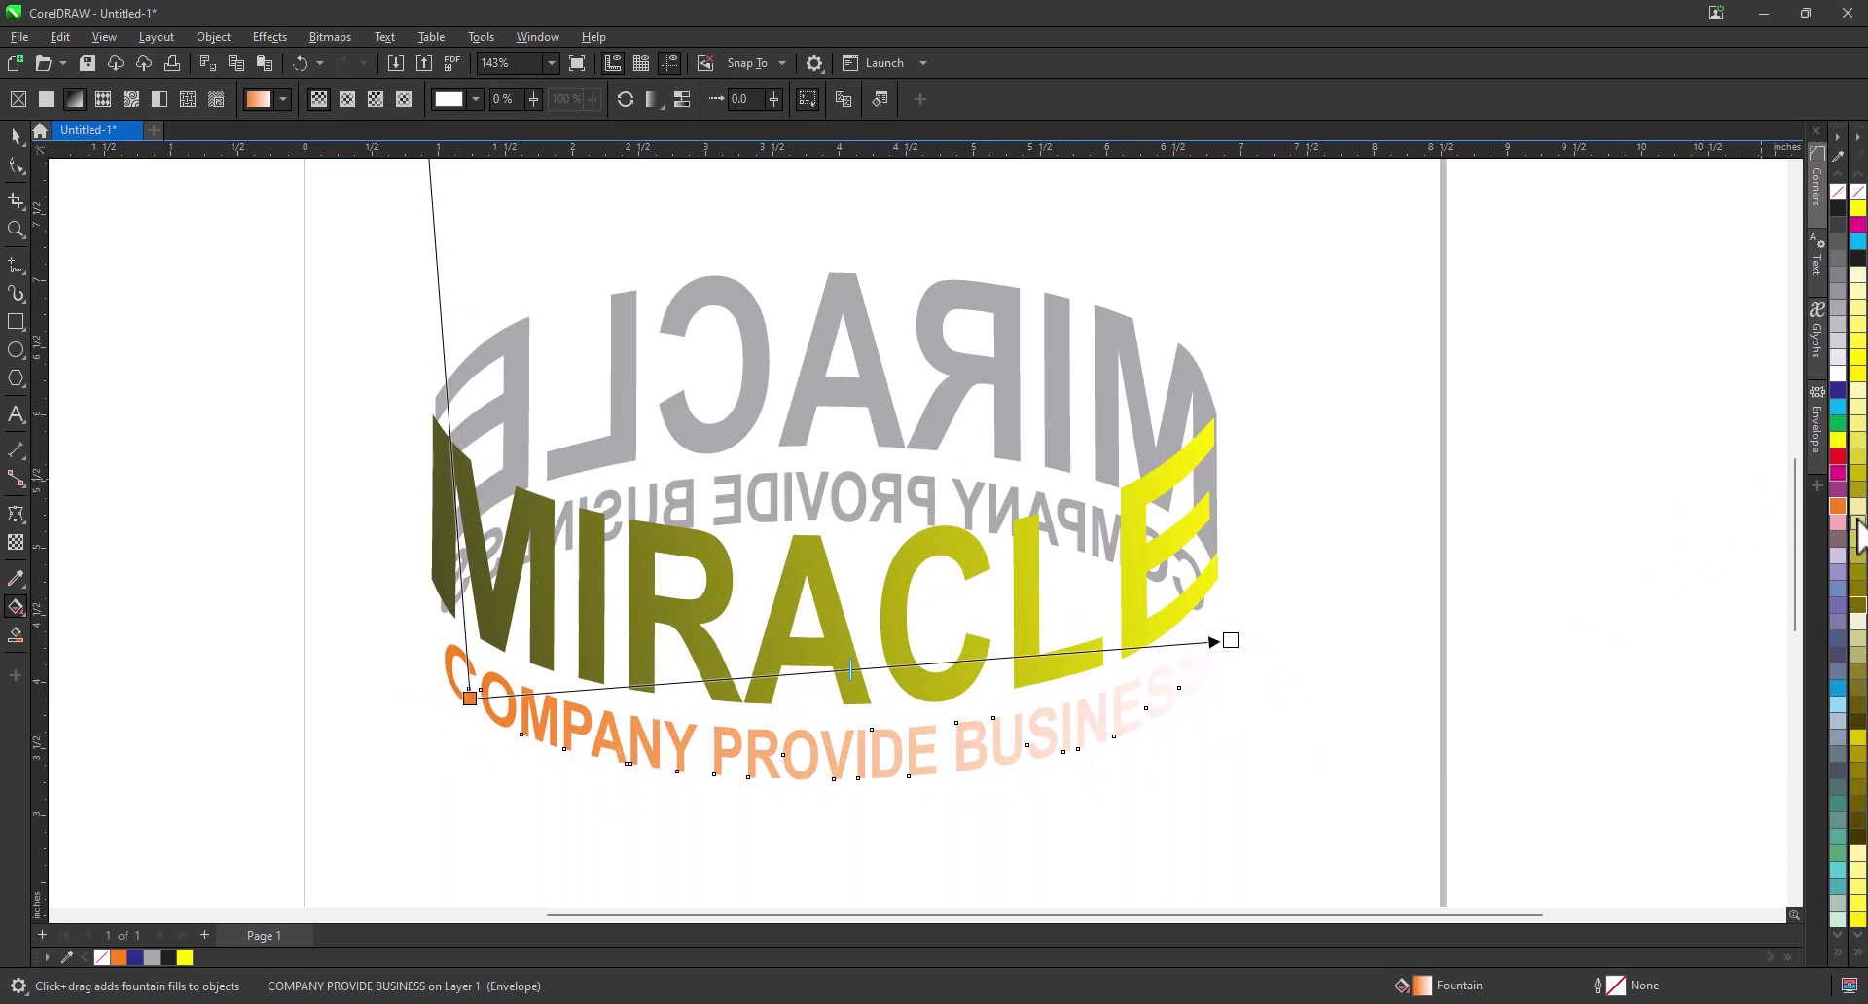
{"action": "left_click_drag", "start_coordinate": [1839, 514], "coordinate": [1292, 704]}
{"action": "left_click_drag", "start_coordinate": [1240, 650], "coordinate": [1232, 642]}
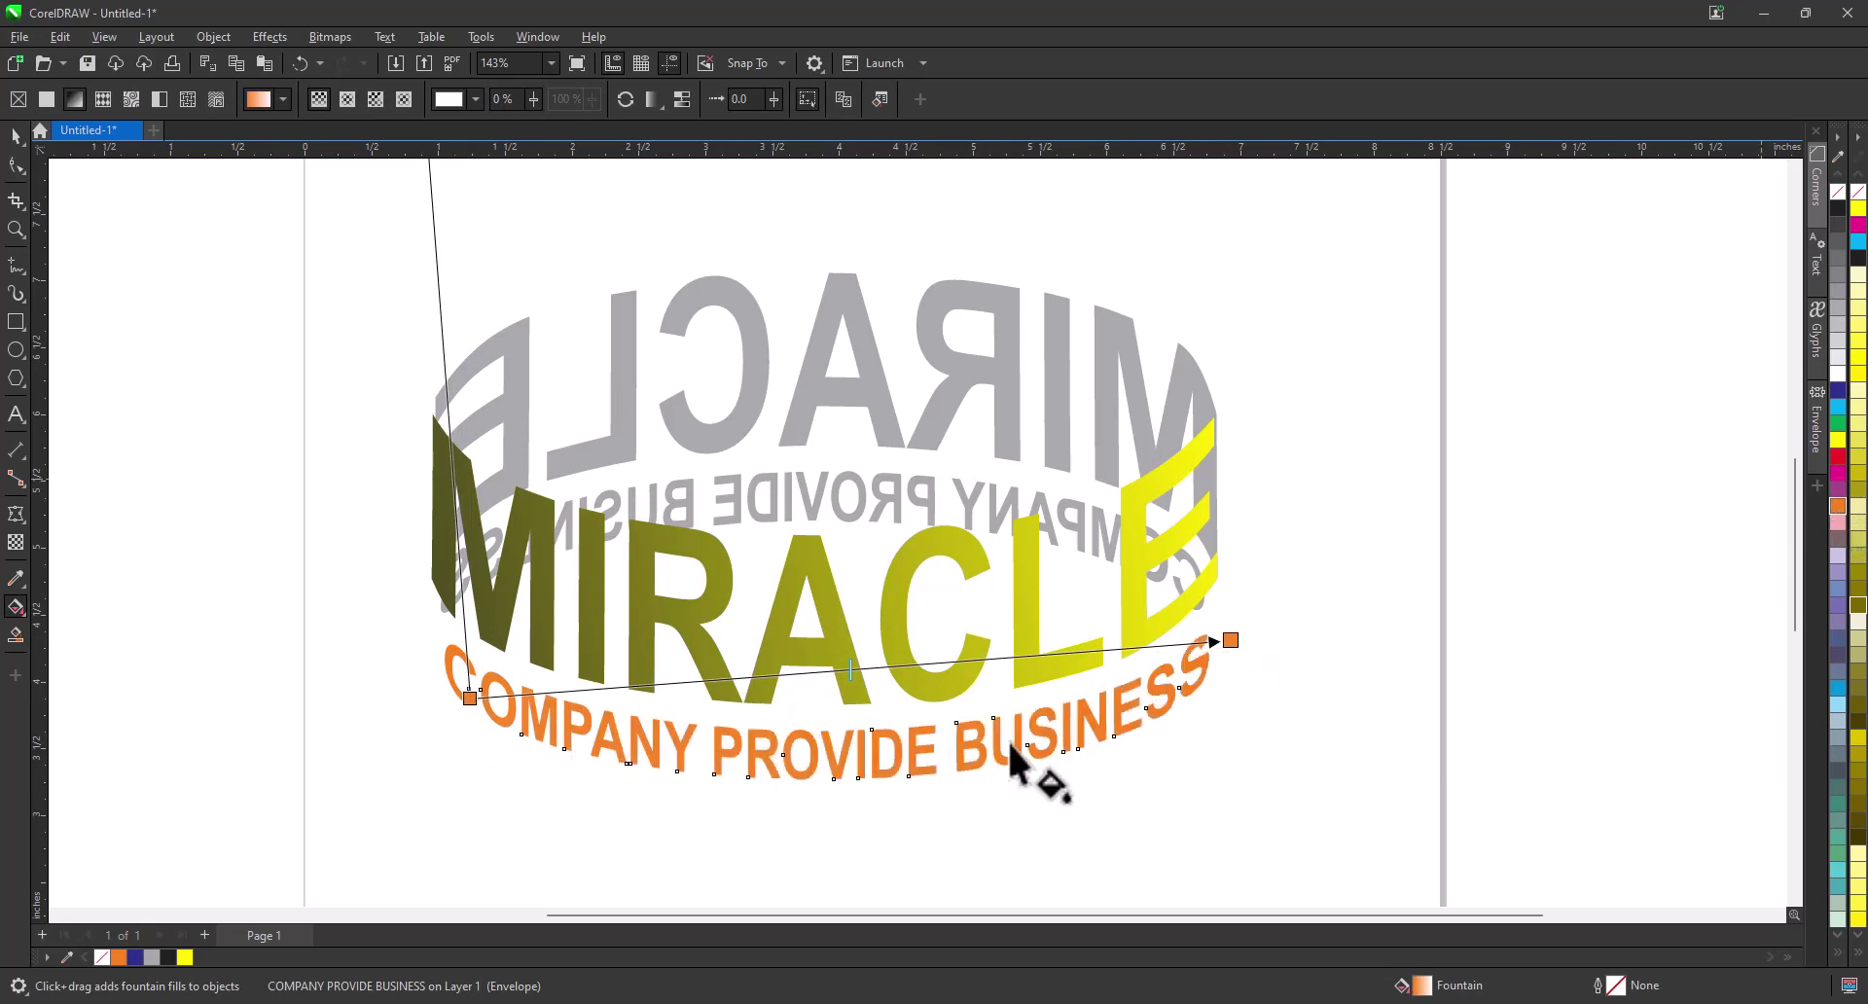
Step: Set the start colour of the front tagline's fountain fill to a dark brown shade of orange, C36 M76 Y100 K45
{"action": "left_click", "coordinate": [470, 697]}
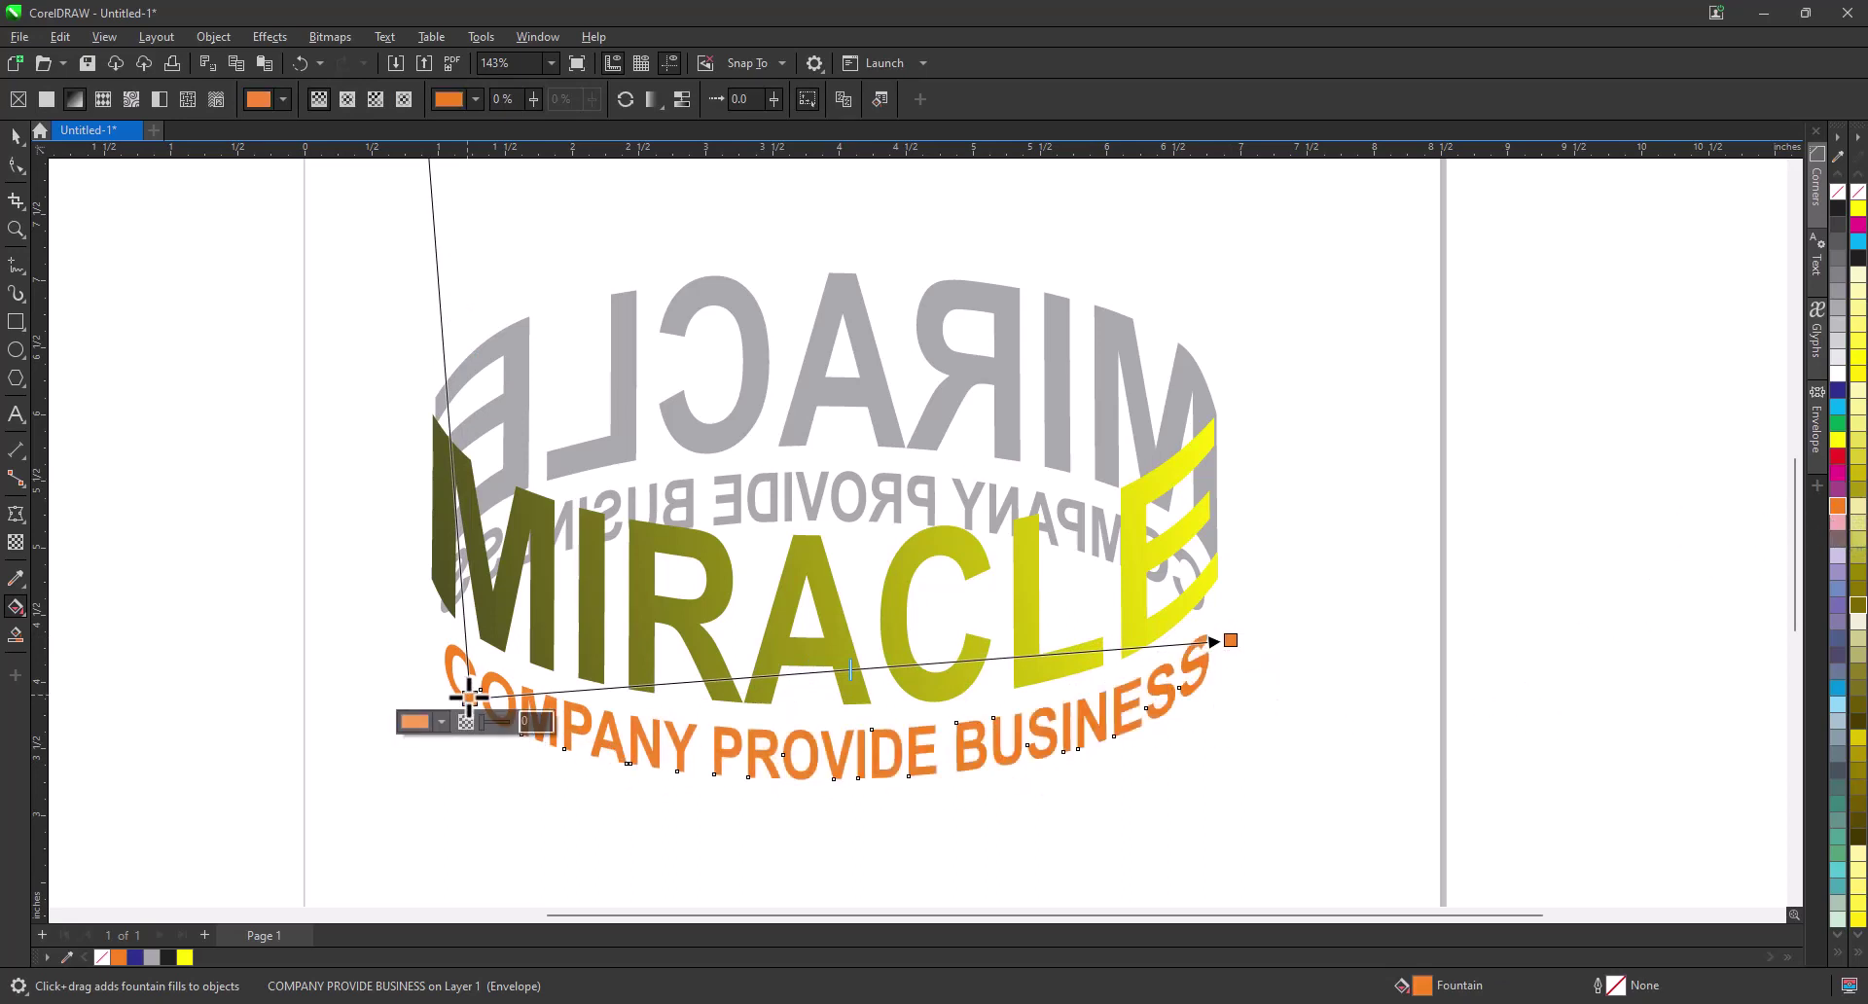
{"action": "left_click", "coordinate": [417, 721]}
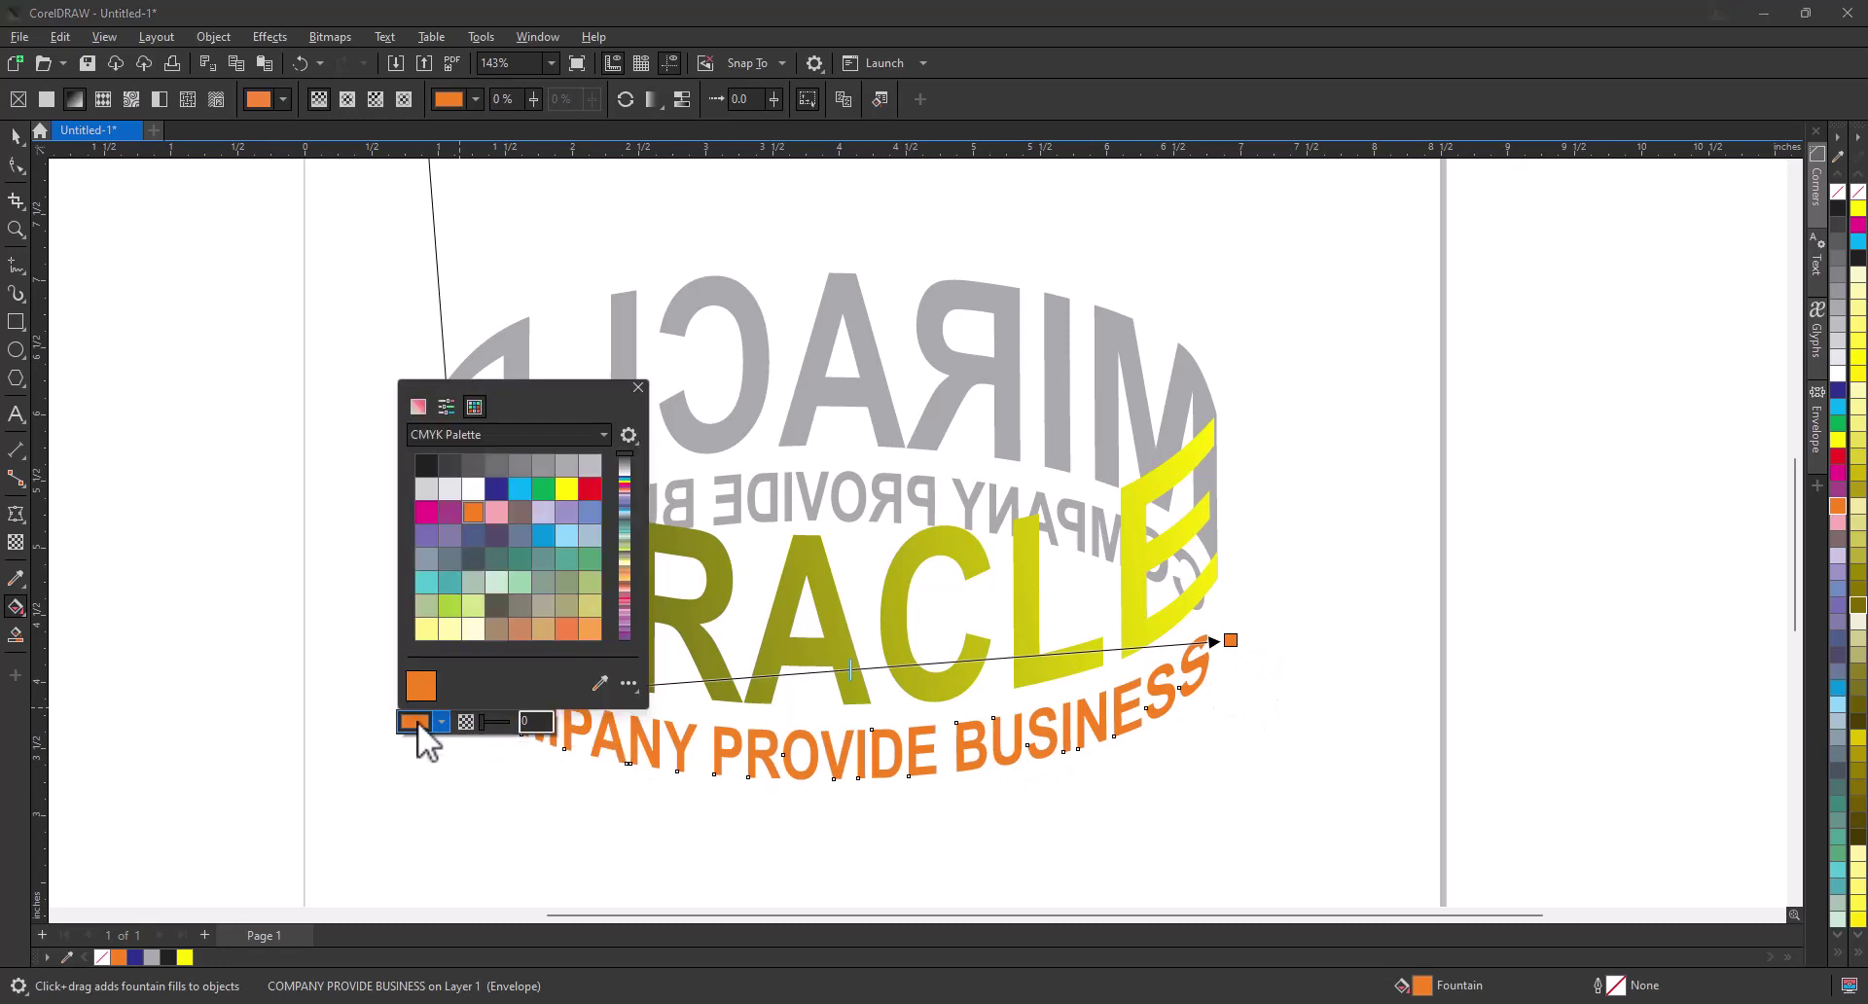
{"action": "left_click", "coordinate": [418, 405]}
{"action": "left_click", "coordinate": [526, 524]}
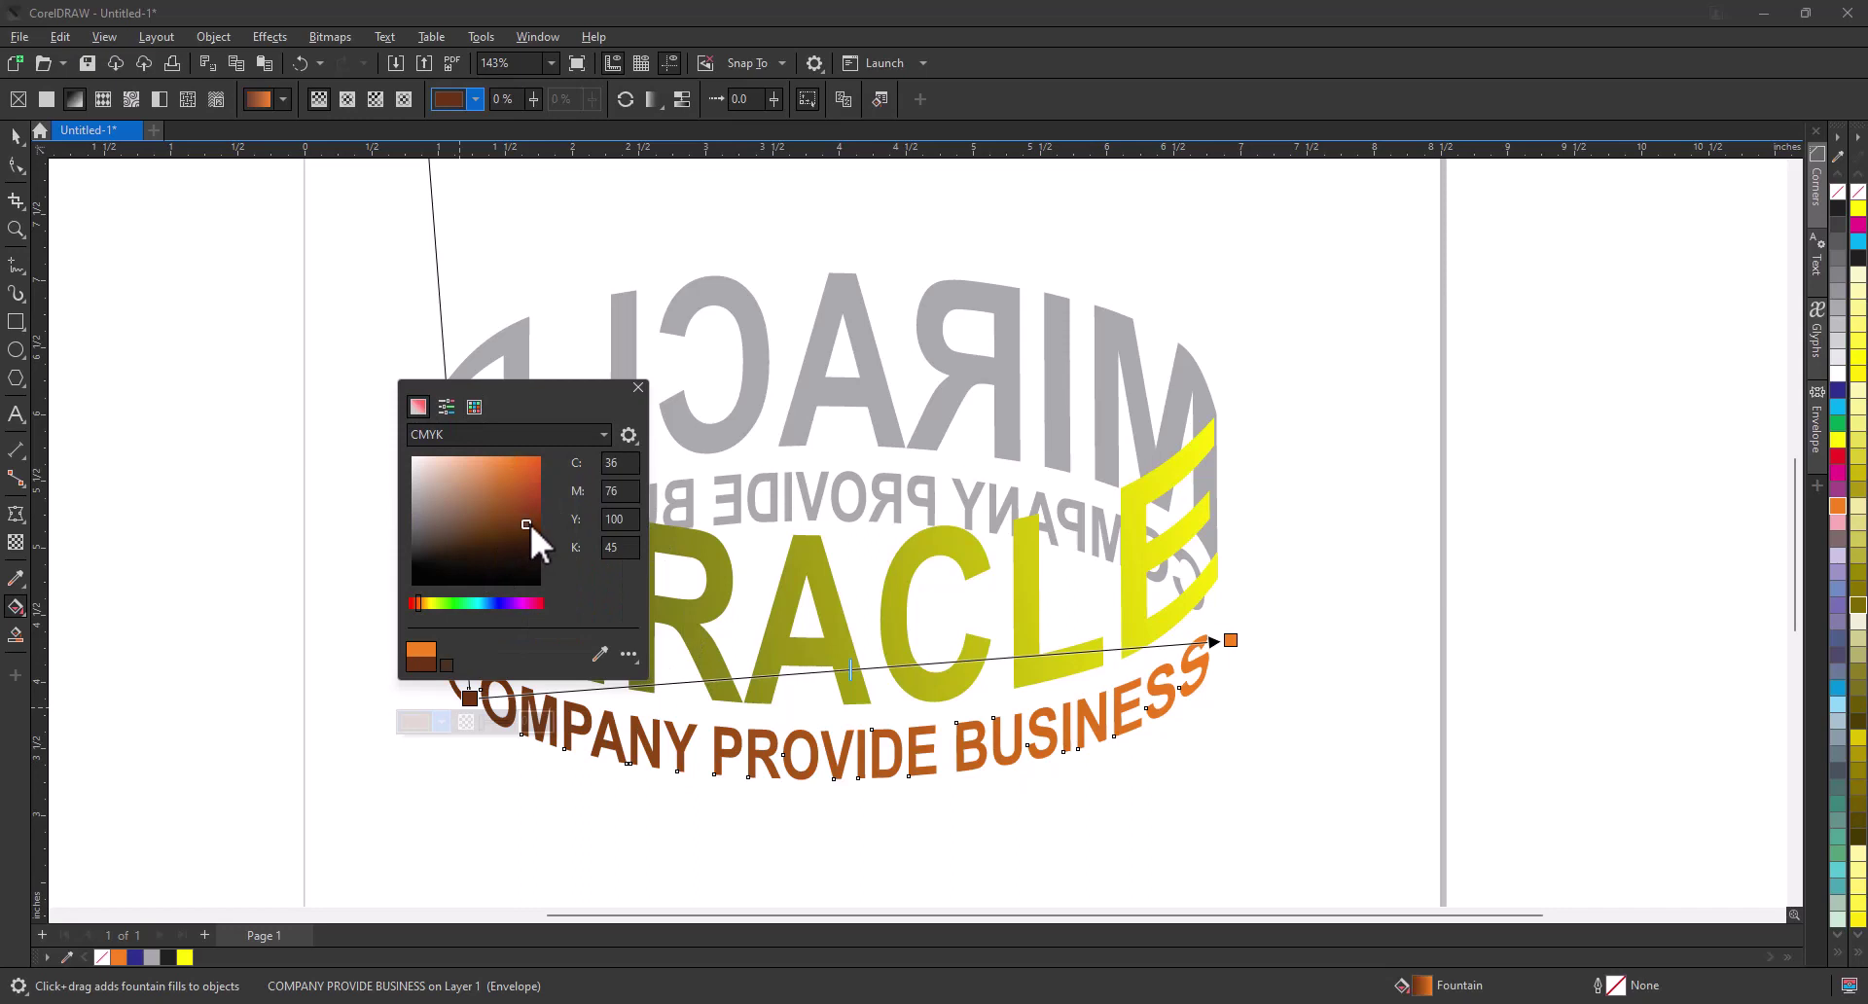
{"action": "left_click", "coordinate": [640, 388]}
{"action": "left_click", "coordinate": [15, 136]}
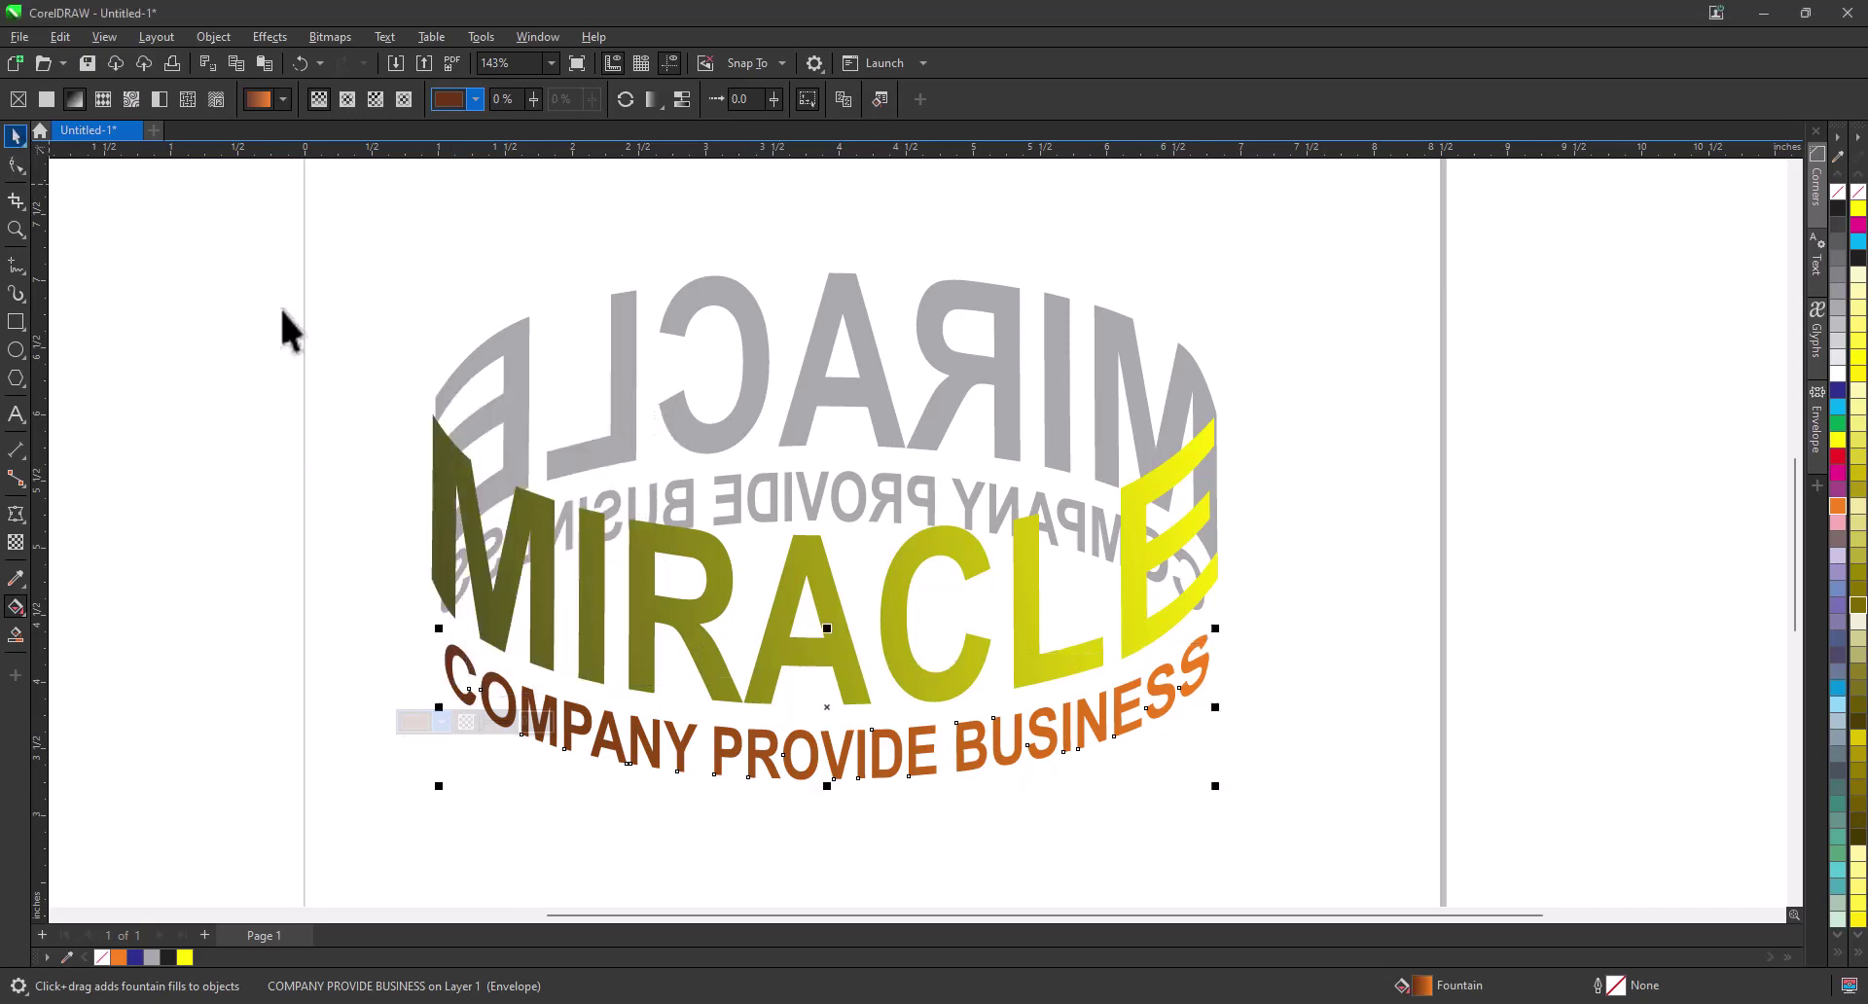
Step: Apply a linear fountain fill across the mirrored MIRACLE from M to E, with a black end colour and a dark grey intermediate colour
{"action": "left_click", "coordinate": [1129, 364]}
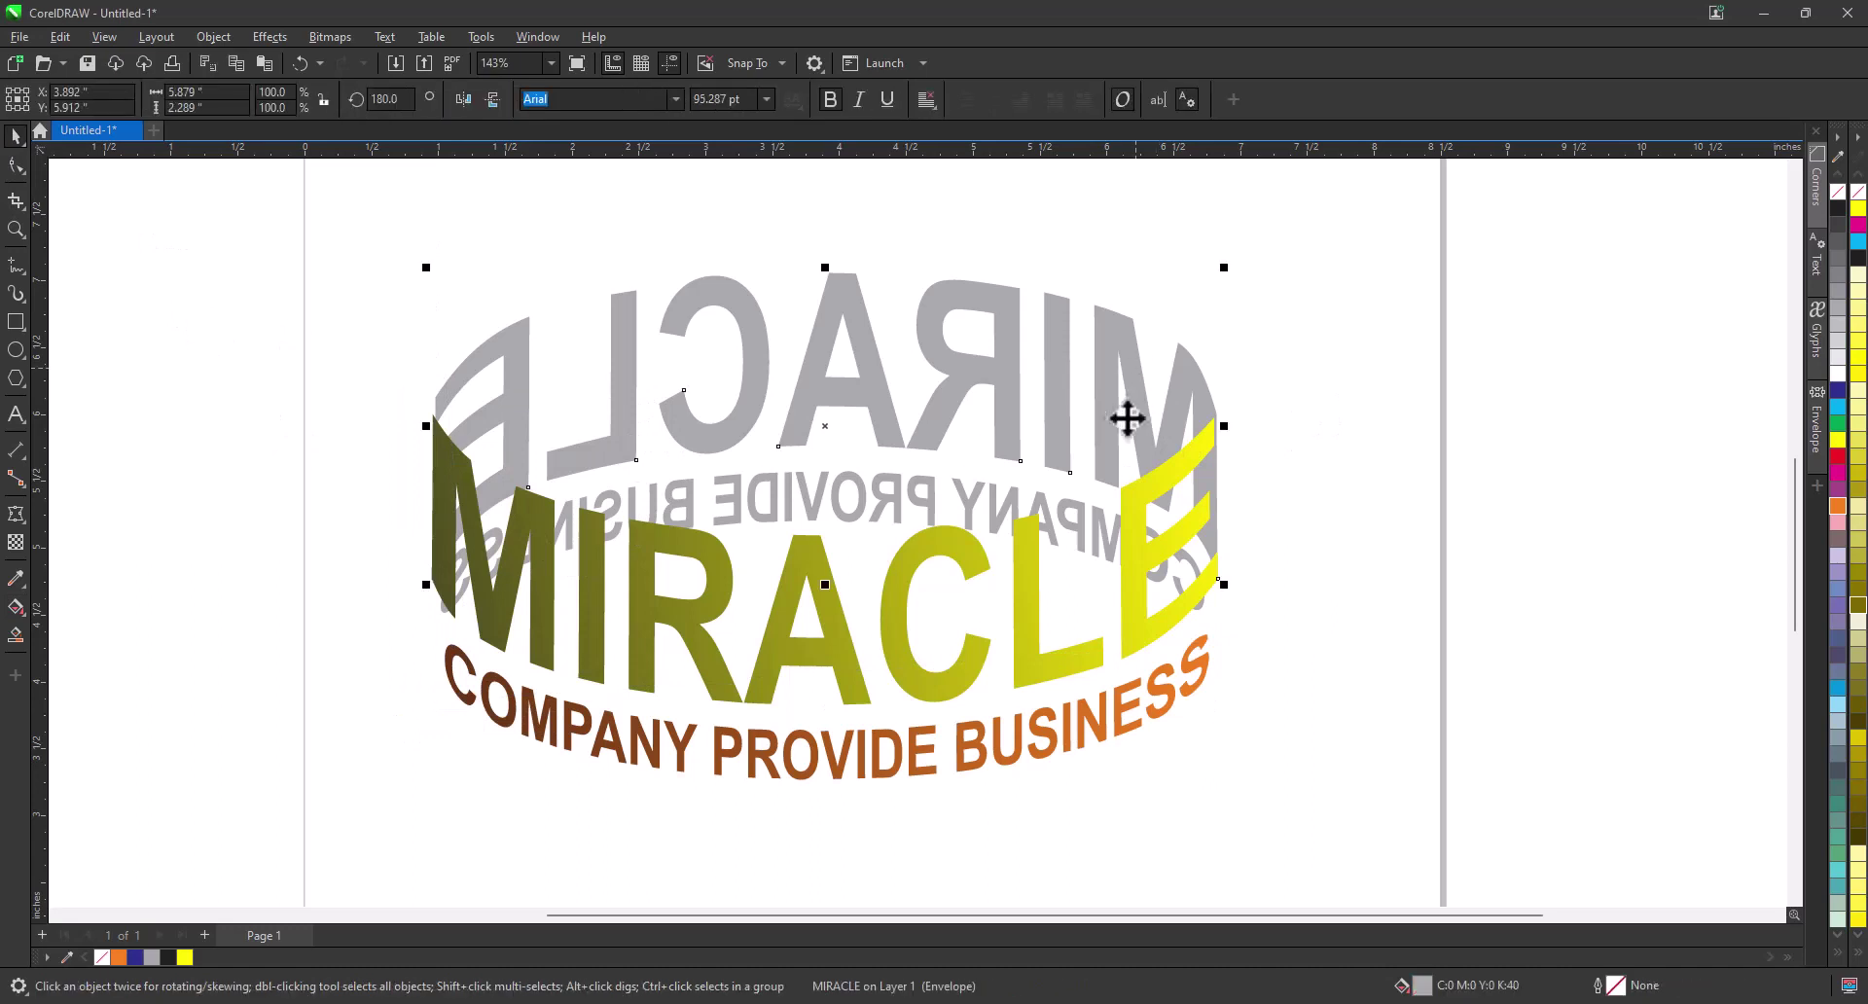
{"action": "left_click", "coordinate": [16, 607]}
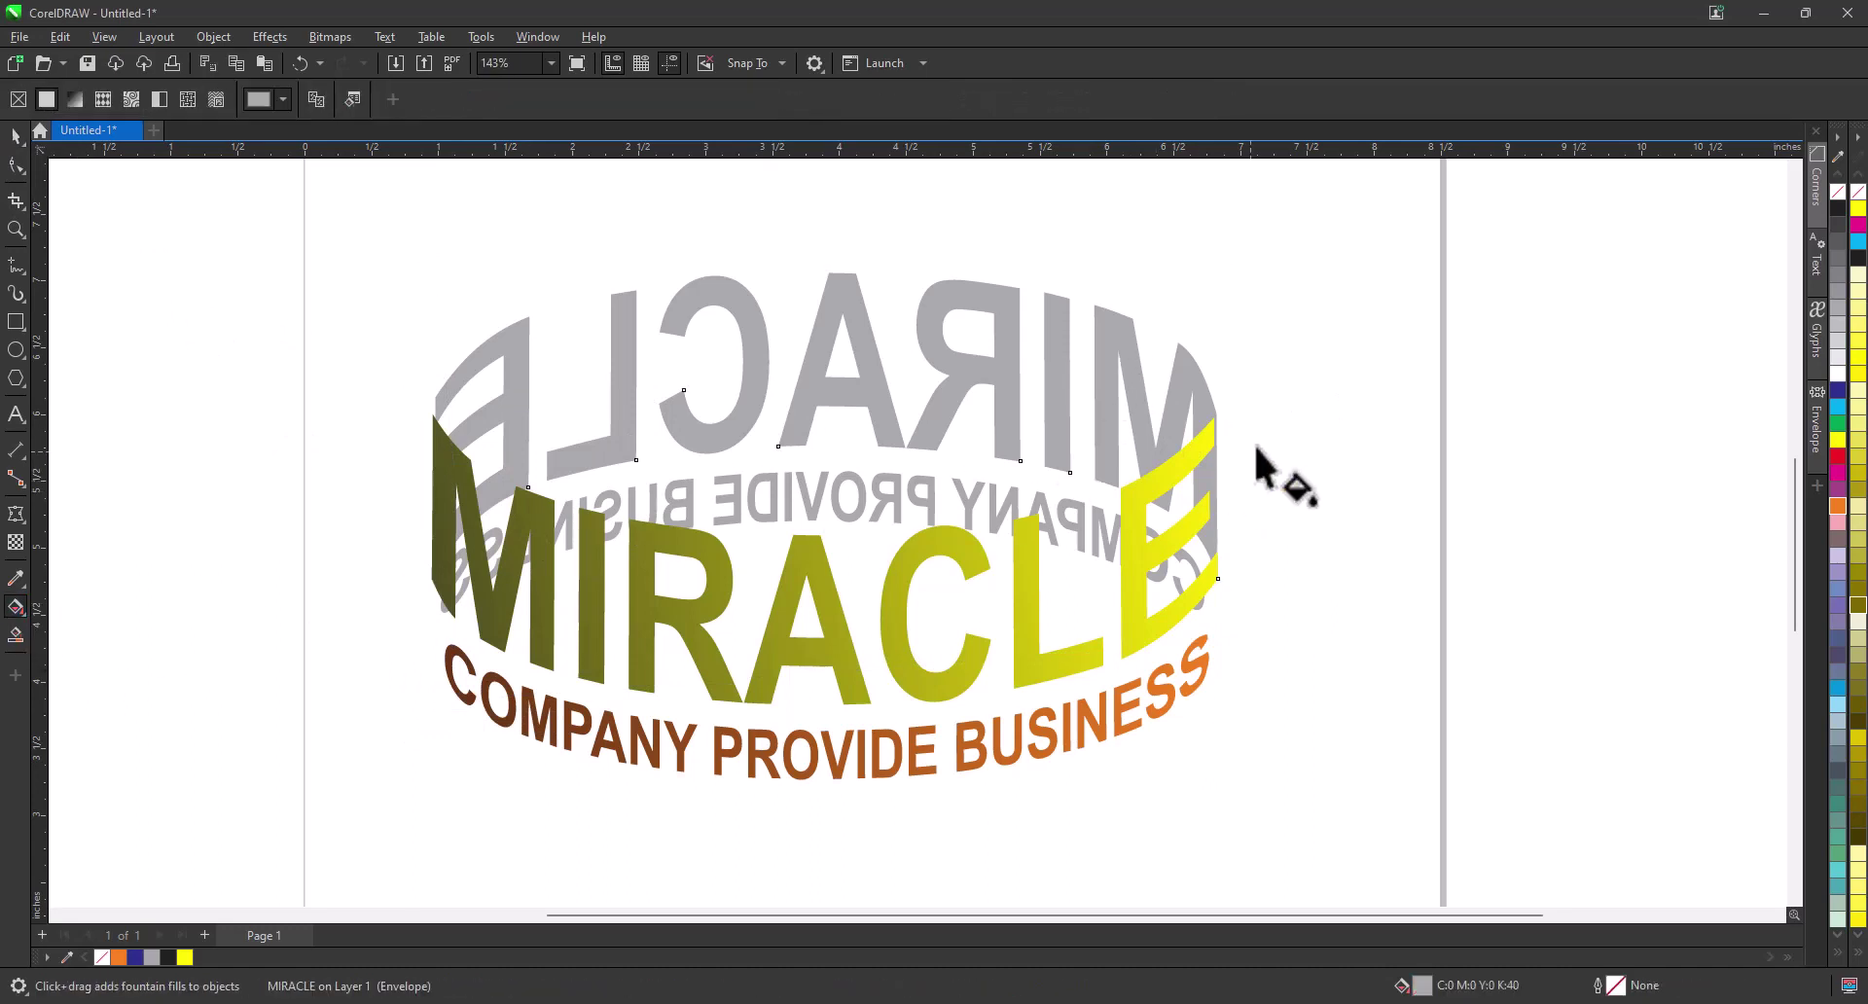
{"action": "left_click_drag", "start_coordinate": [1181, 323], "coordinate": [473, 494]}
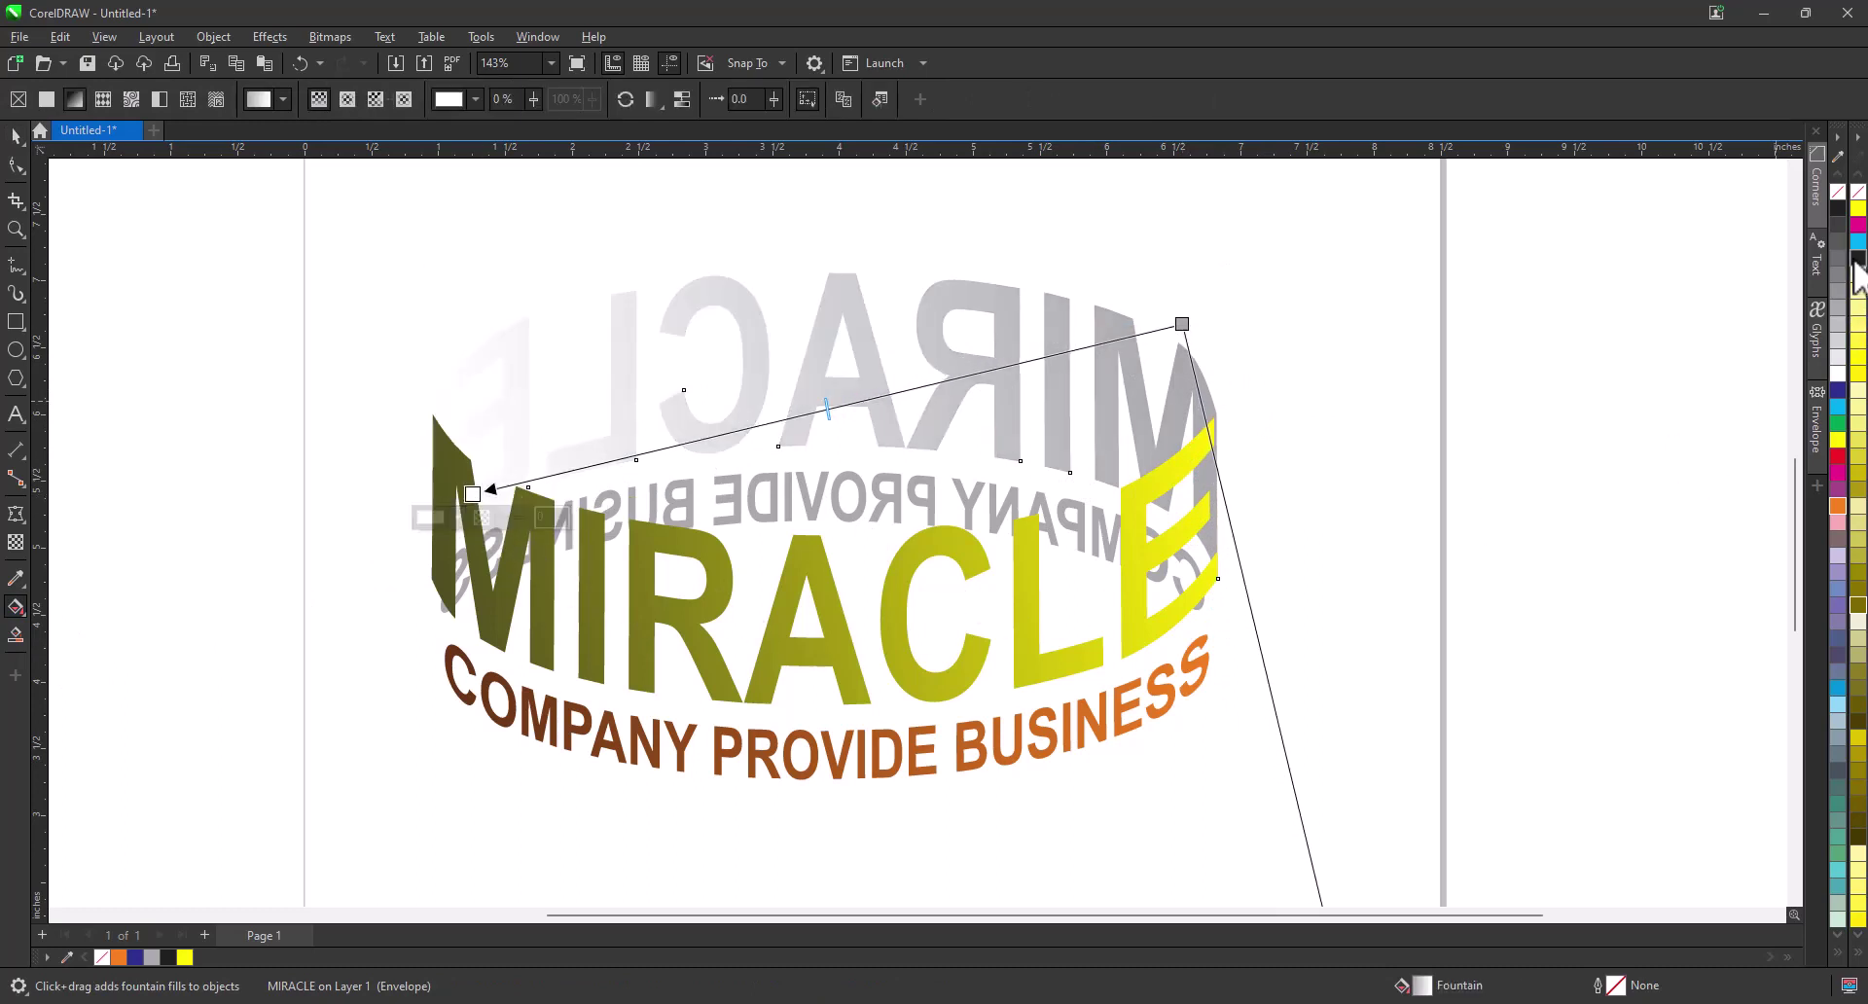
{"action": "left_click_drag", "start_coordinate": [1817, 284], "coordinate": [612, 501]}
{"action": "left_click_drag", "start_coordinate": [486, 492], "coordinate": [475, 498]}
{"action": "left_click_drag", "start_coordinate": [1842, 232], "coordinate": [568, 470]}
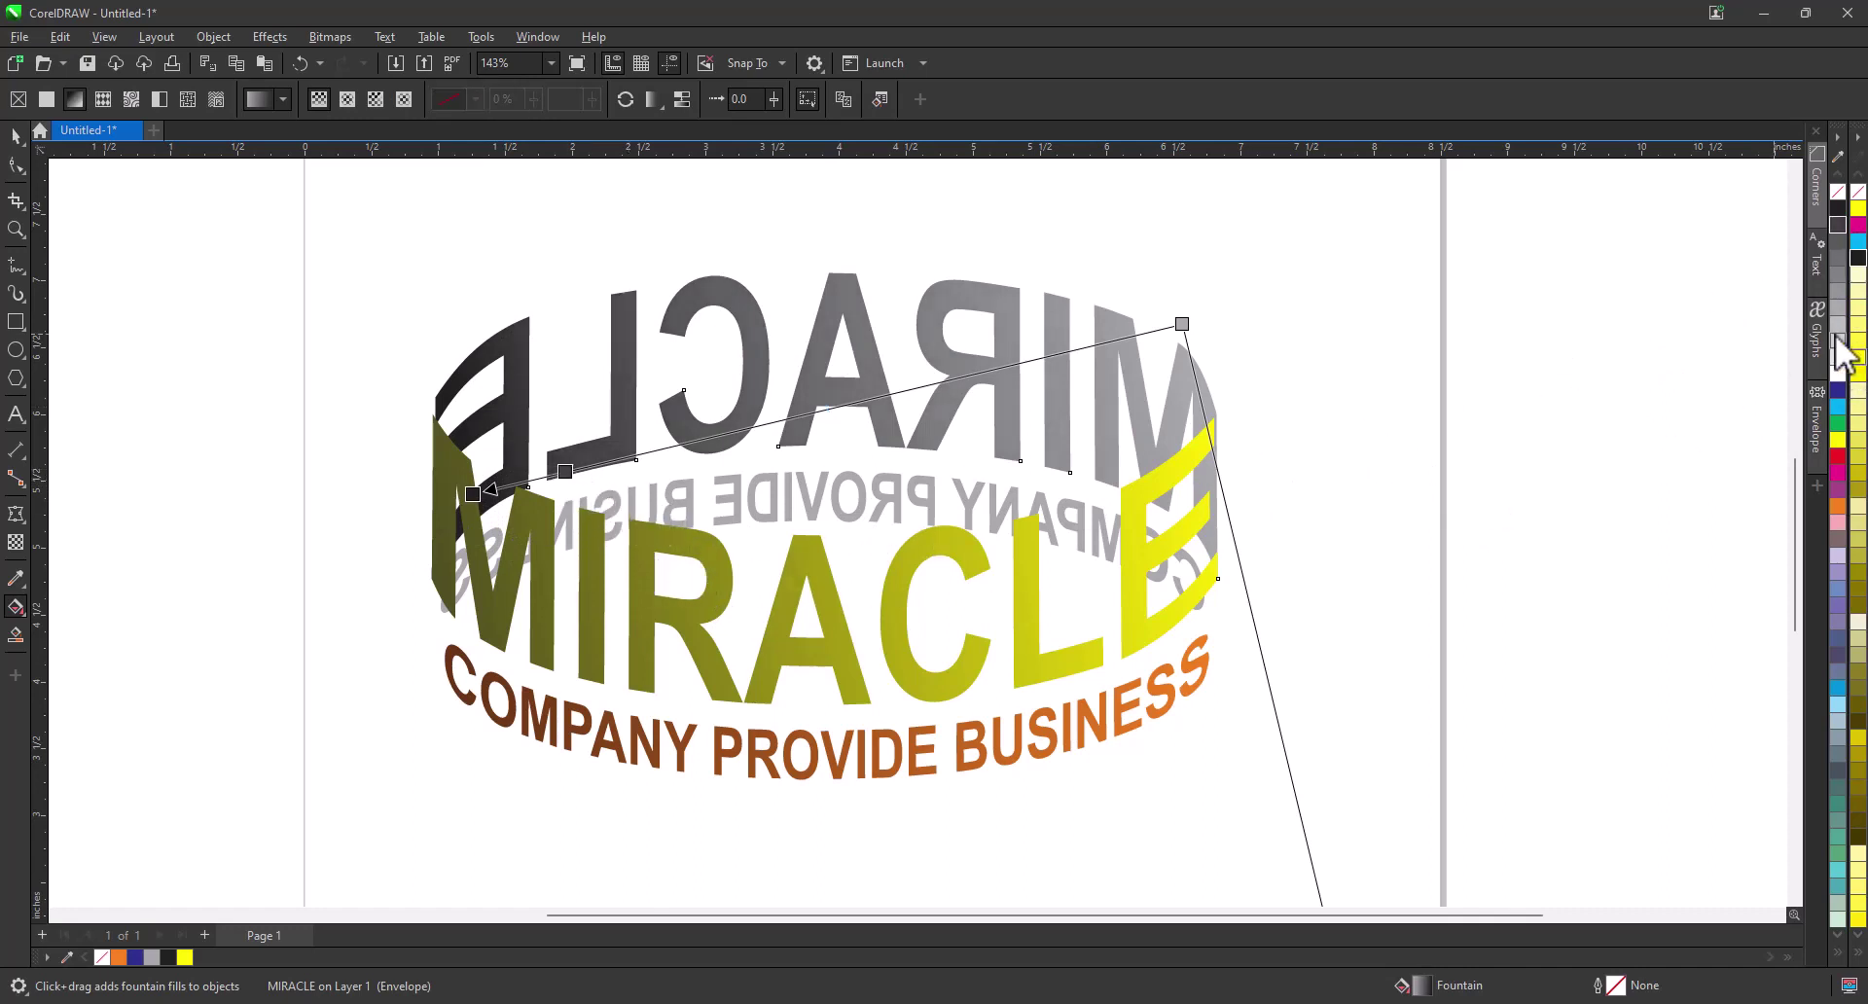
Step: Extend the mirrored MIRACLE's gradient slightly past the E, place the dark intermediate colour at 78%, and make the start colour light grey
{"action": "left_click_drag", "start_coordinate": [1839, 282], "coordinate": [1184, 329]}
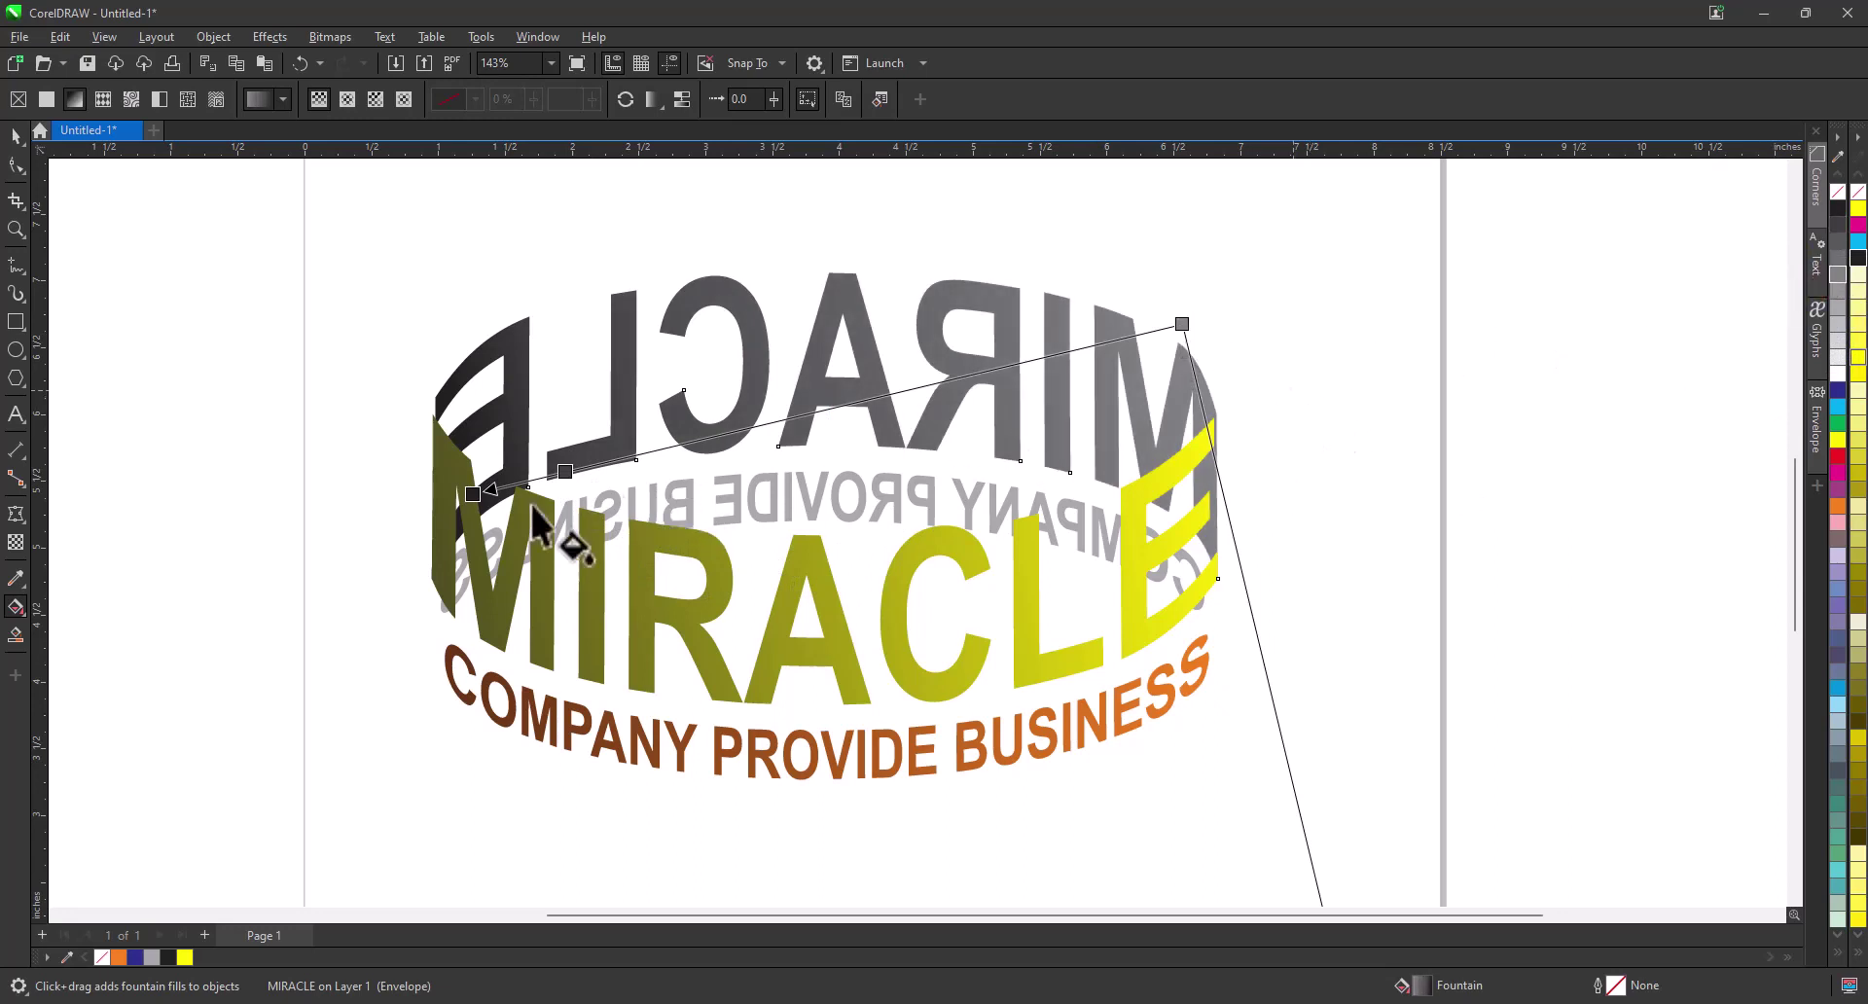
{"action": "left_click_drag", "start_coordinate": [473, 494], "coordinate": [450, 503]}
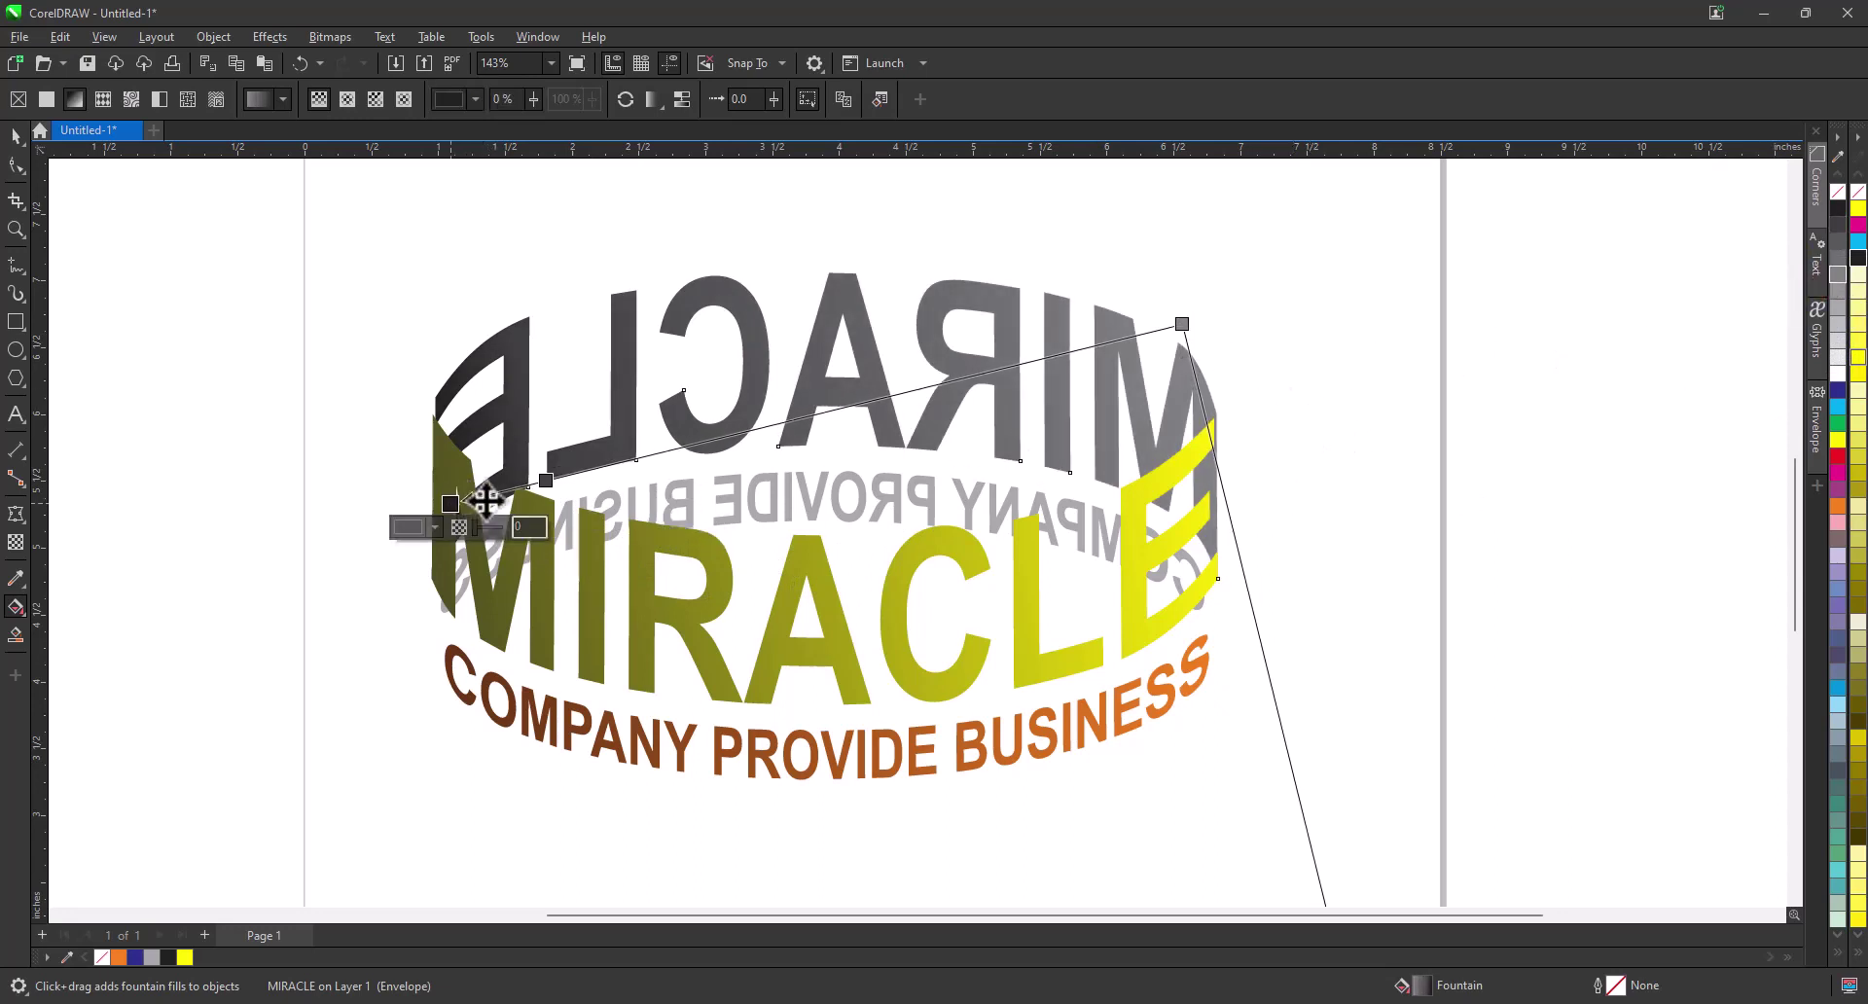
{"action": "double_click", "coordinate": [611, 463]}
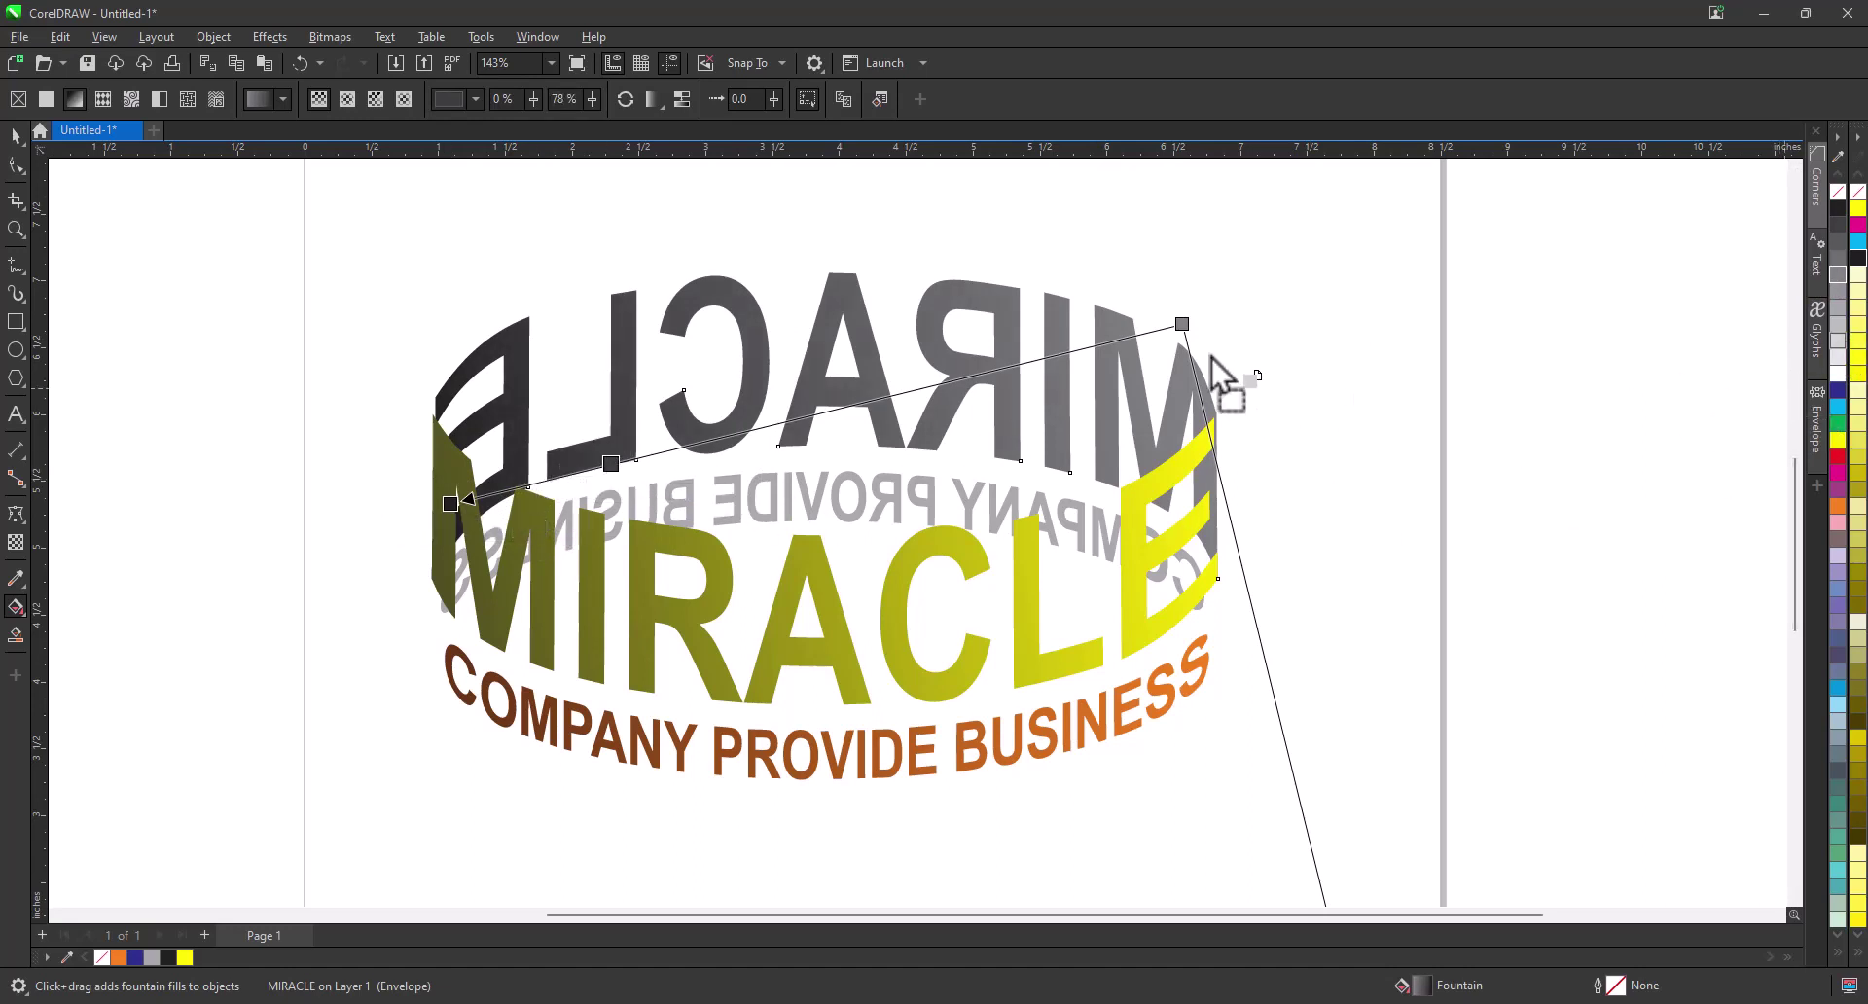
{"action": "left_click_drag", "start_coordinate": [1187, 329], "coordinate": [1185, 326]}
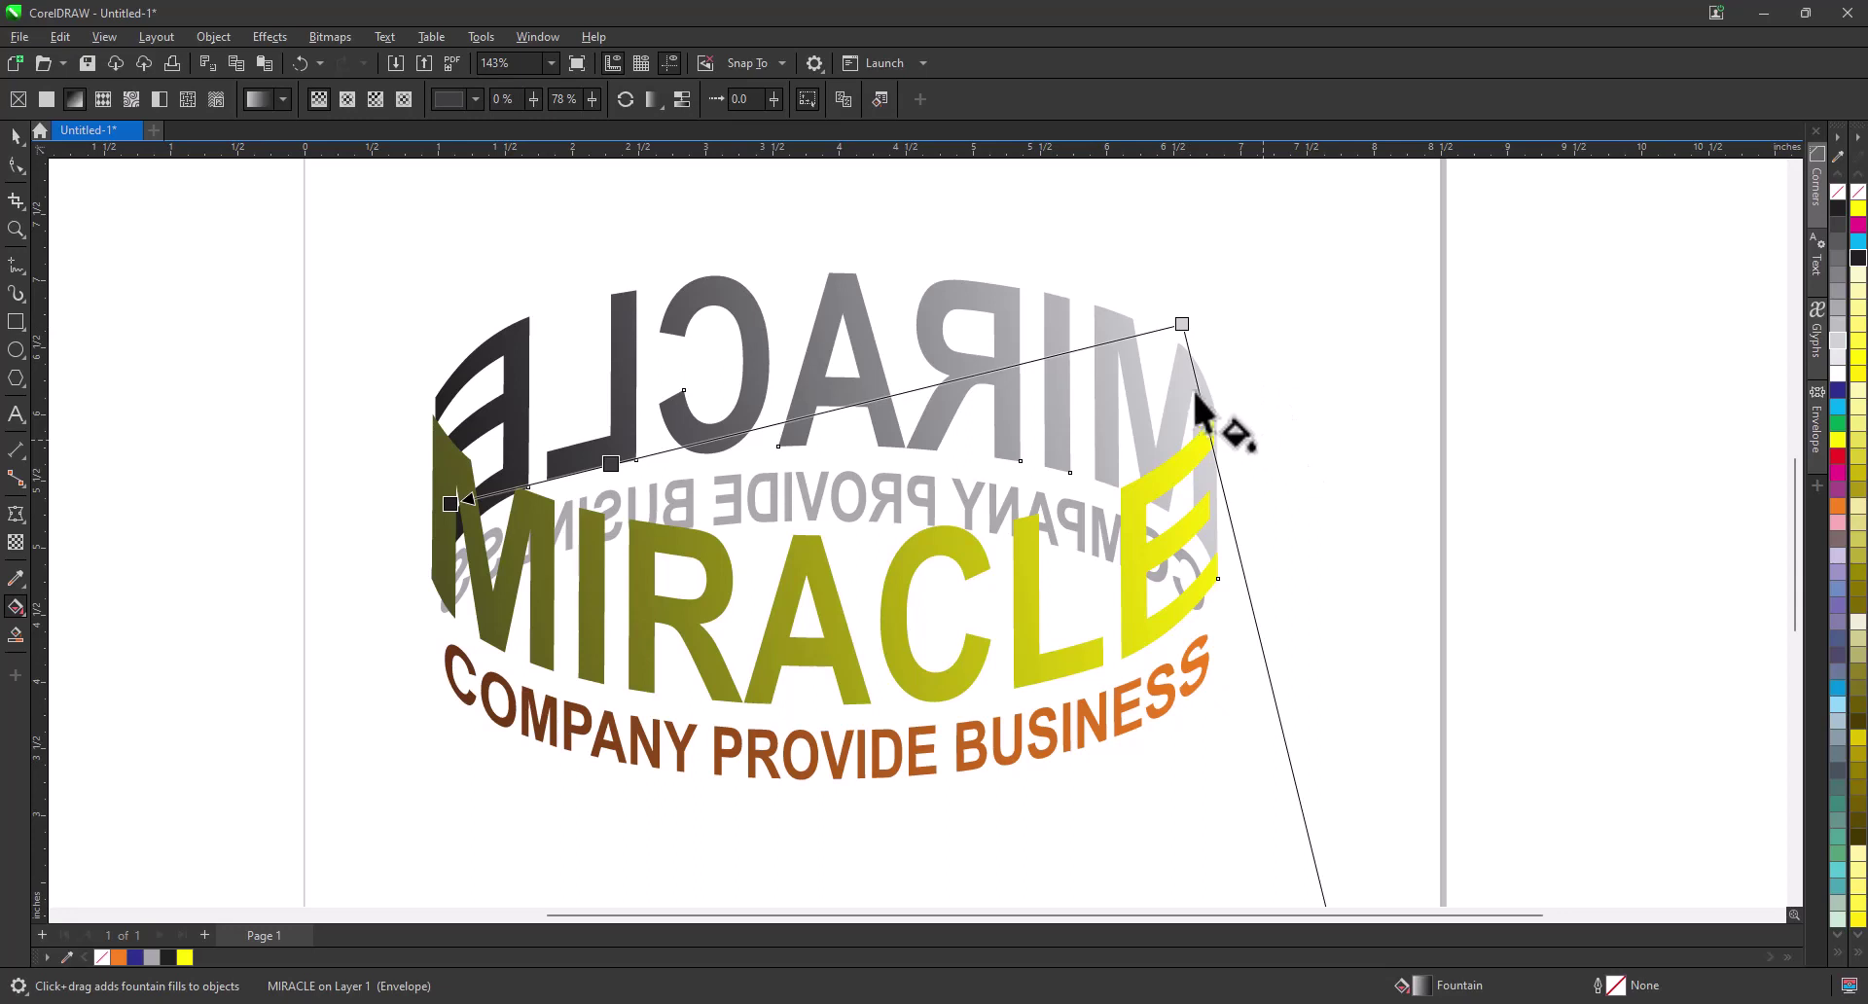
{"action": "left_click", "coordinate": [16, 136]}
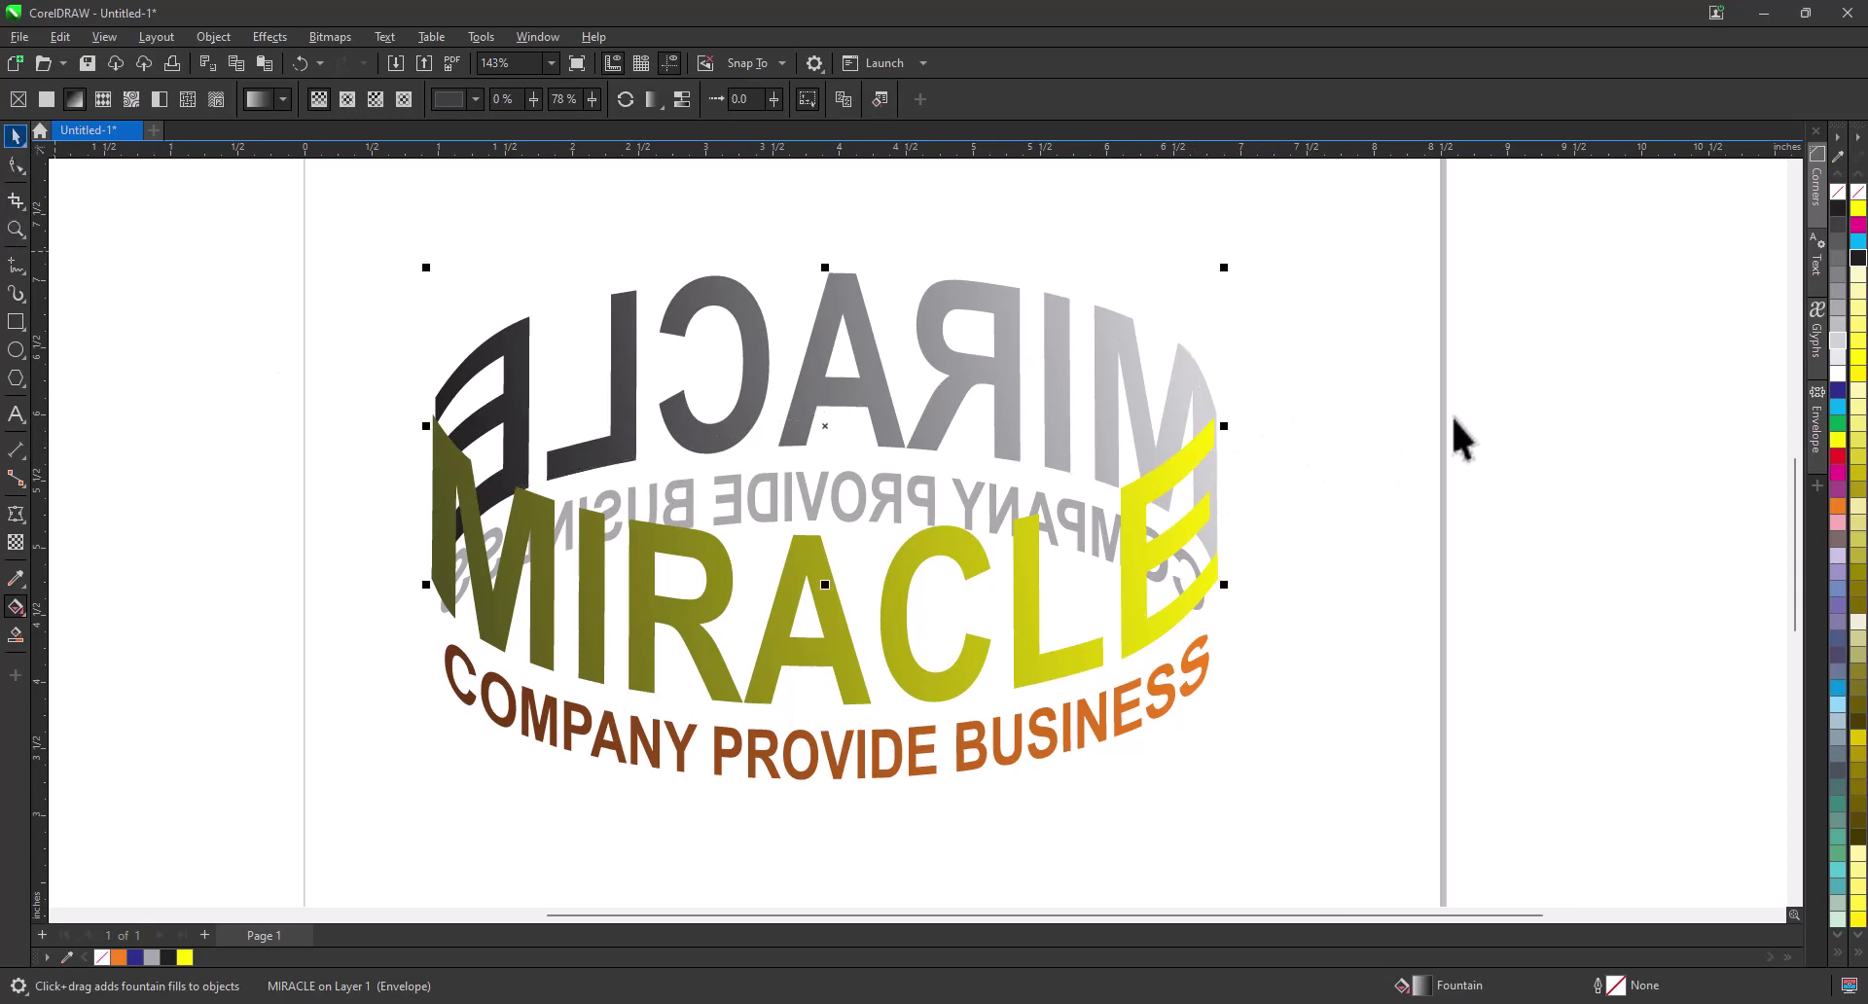
{"action": "left_click", "coordinate": [1444, 418]}
Step: Apply a linear fountain fill along the mirrored COMPANY PROVIDE BUSINESS line, running from its final S towards the C
{"action": "left_click", "coordinate": [971, 506]}
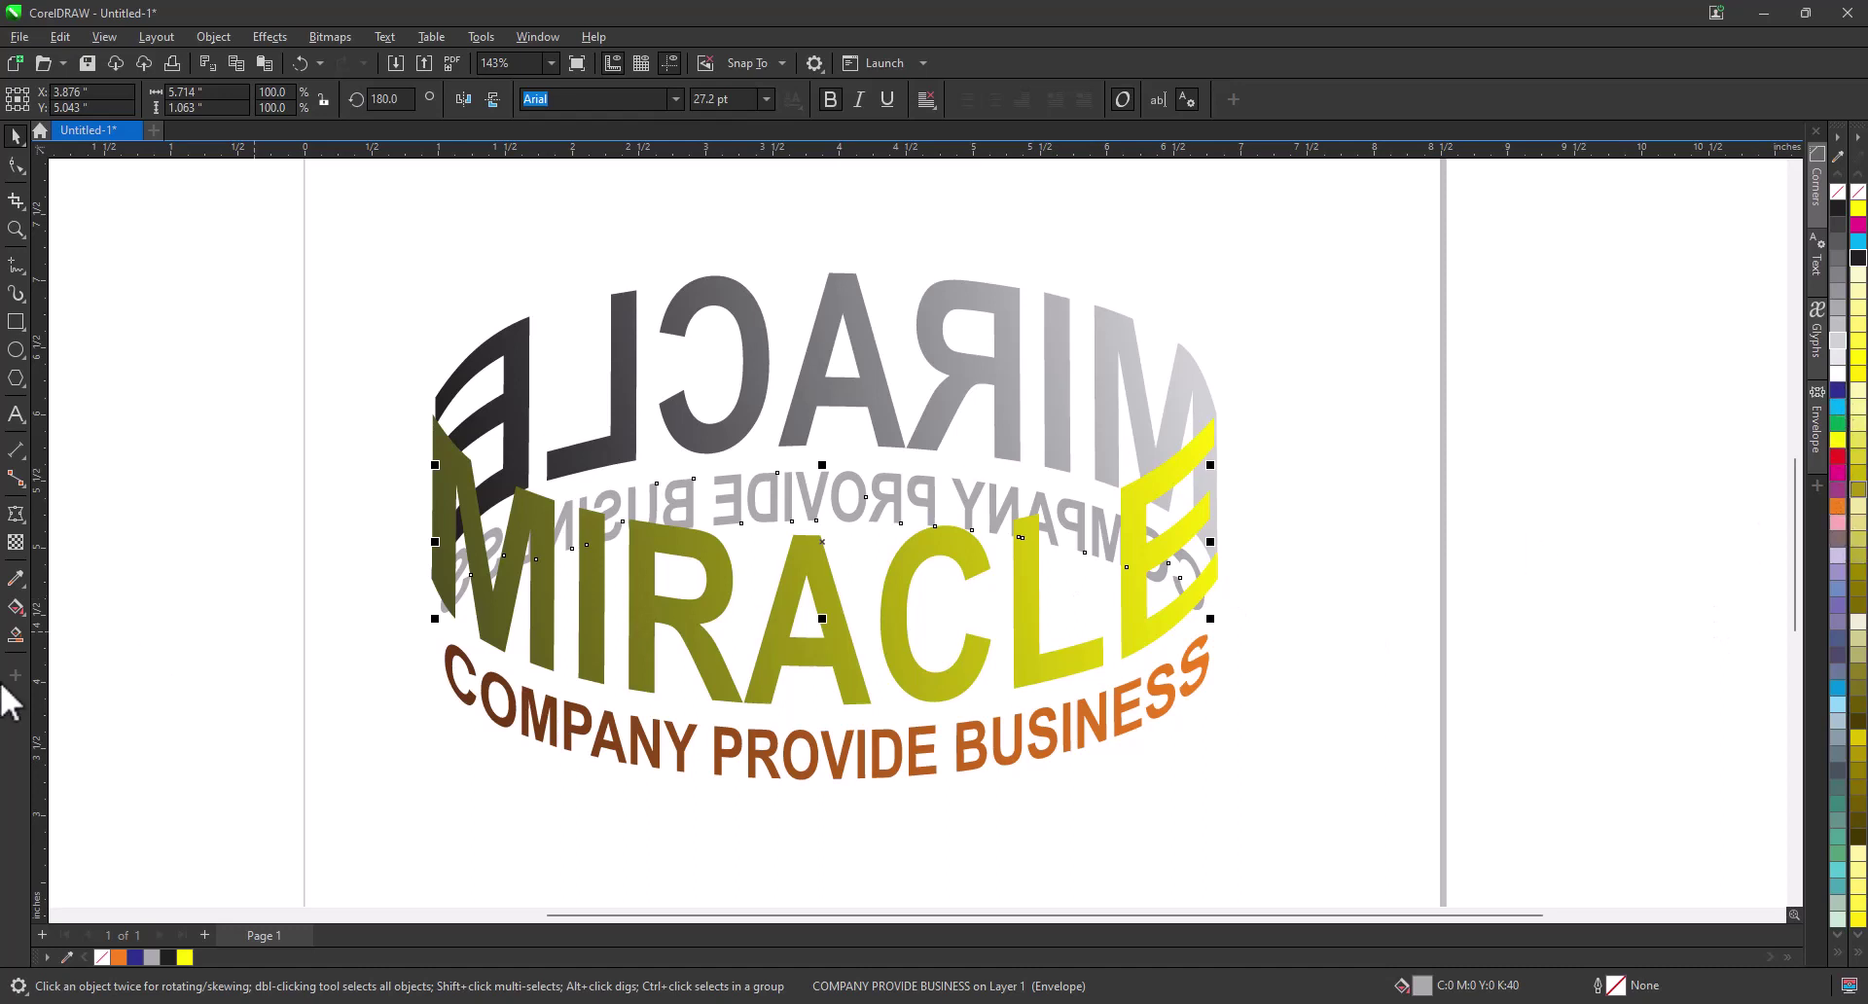
{"action": "left_click", "coordinate": [15, 606]}
{"action": "left_click_drag", "start_coordinate": [463, 592], "coordinate": [1179, 487]}
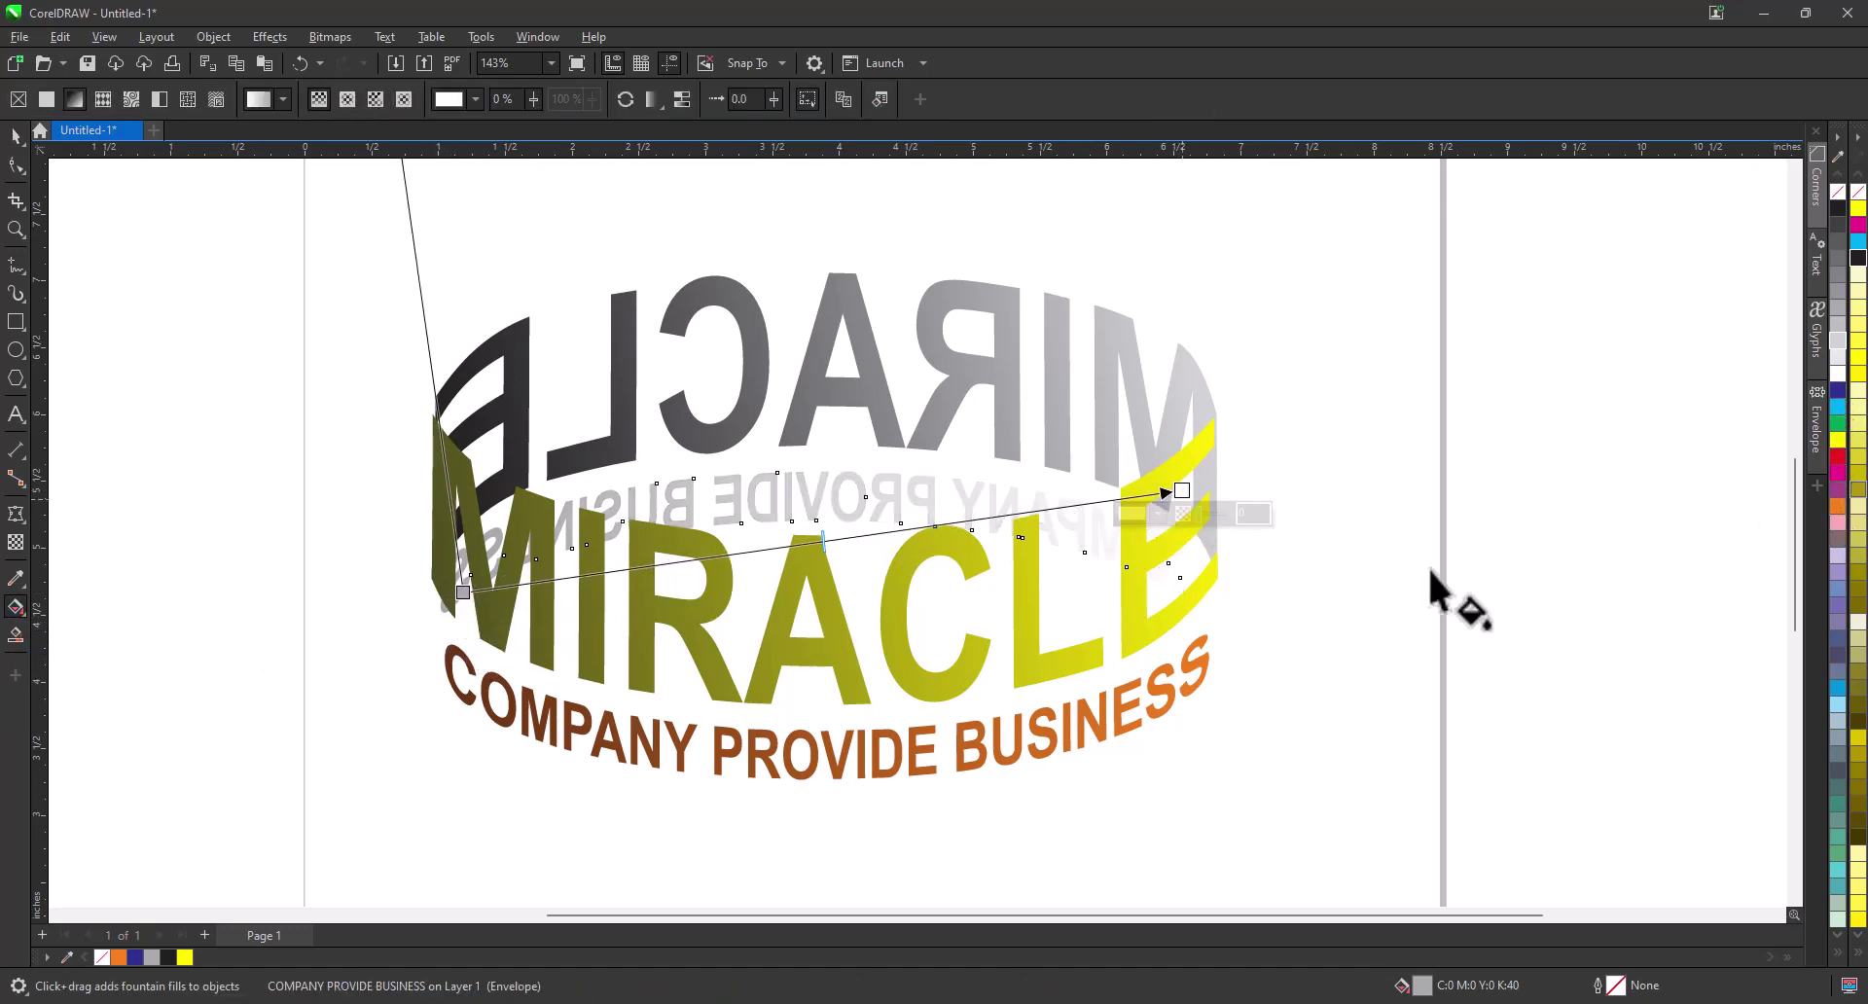
Step: Try a dark reddish-brown end colour and a black start colour on the mirrored tagline's fountain fill
{"action": "left_click_drag", "start_coordinate": [1835, 506], "coordinate": [1181, 492]}
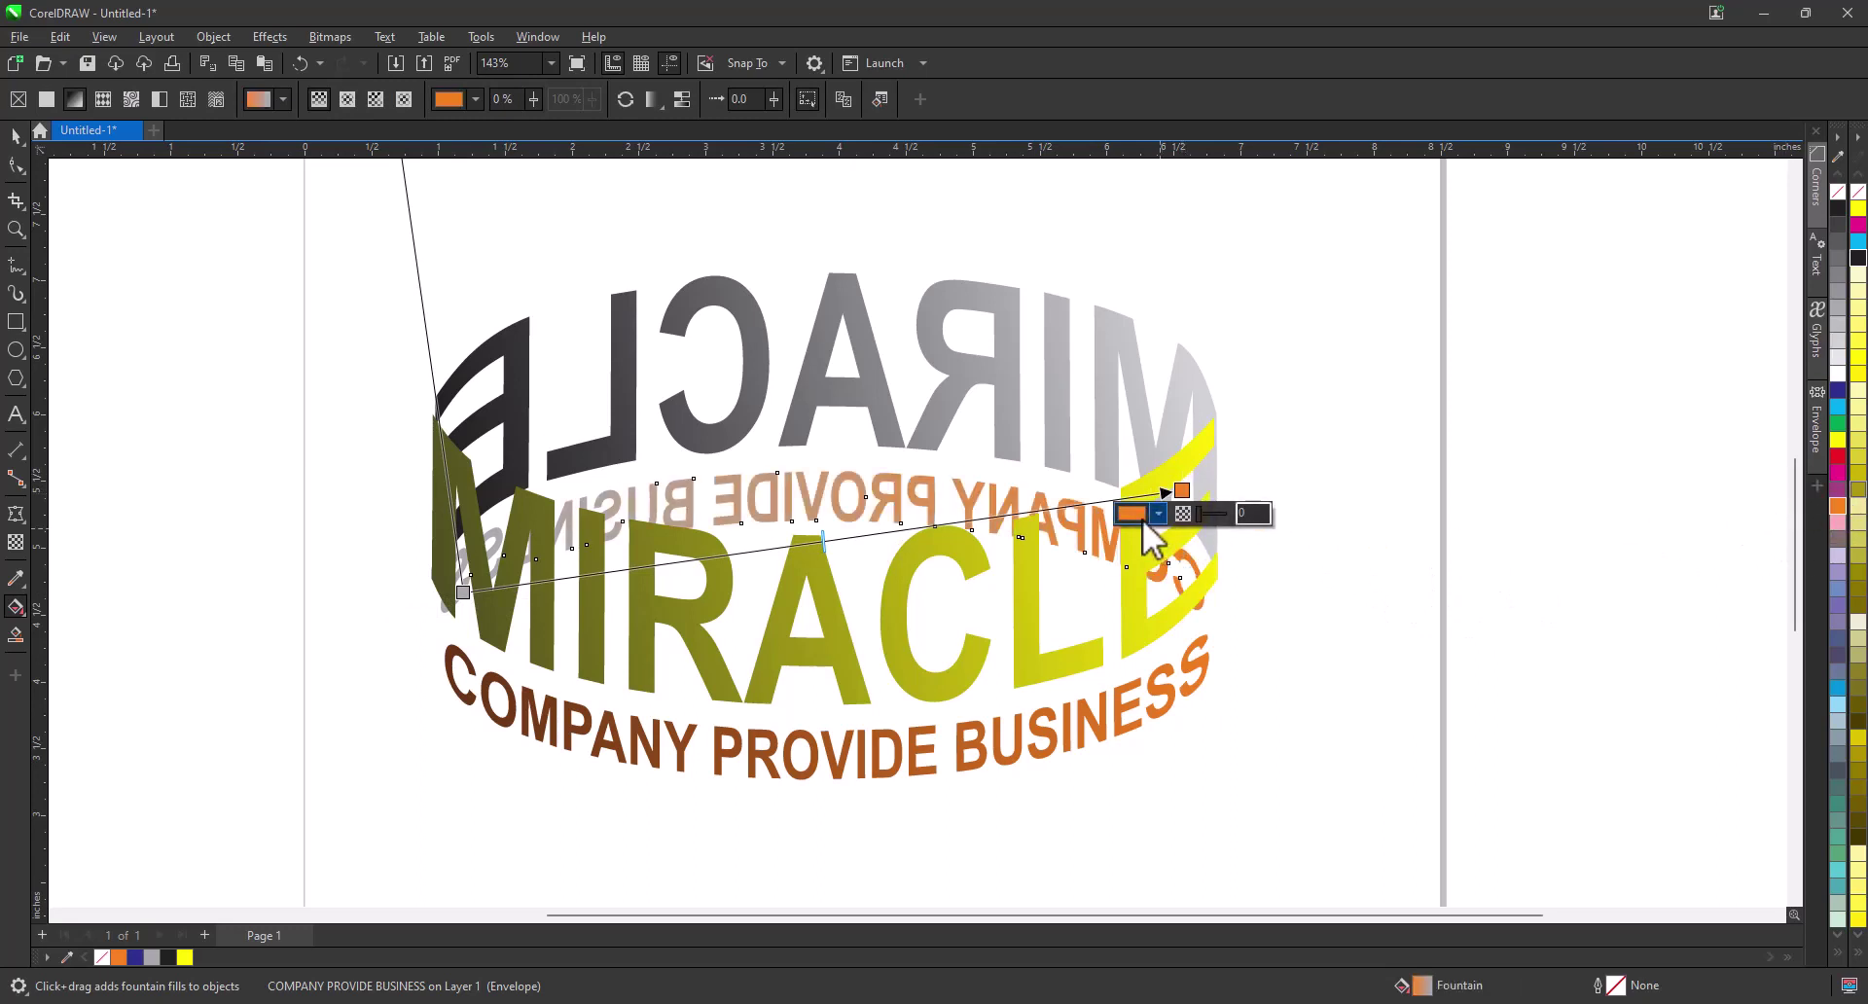
{"action": "left_click", "coordinate": [1145, 518]}
{"action": "left_click", "coordinate": [1137, 553]}
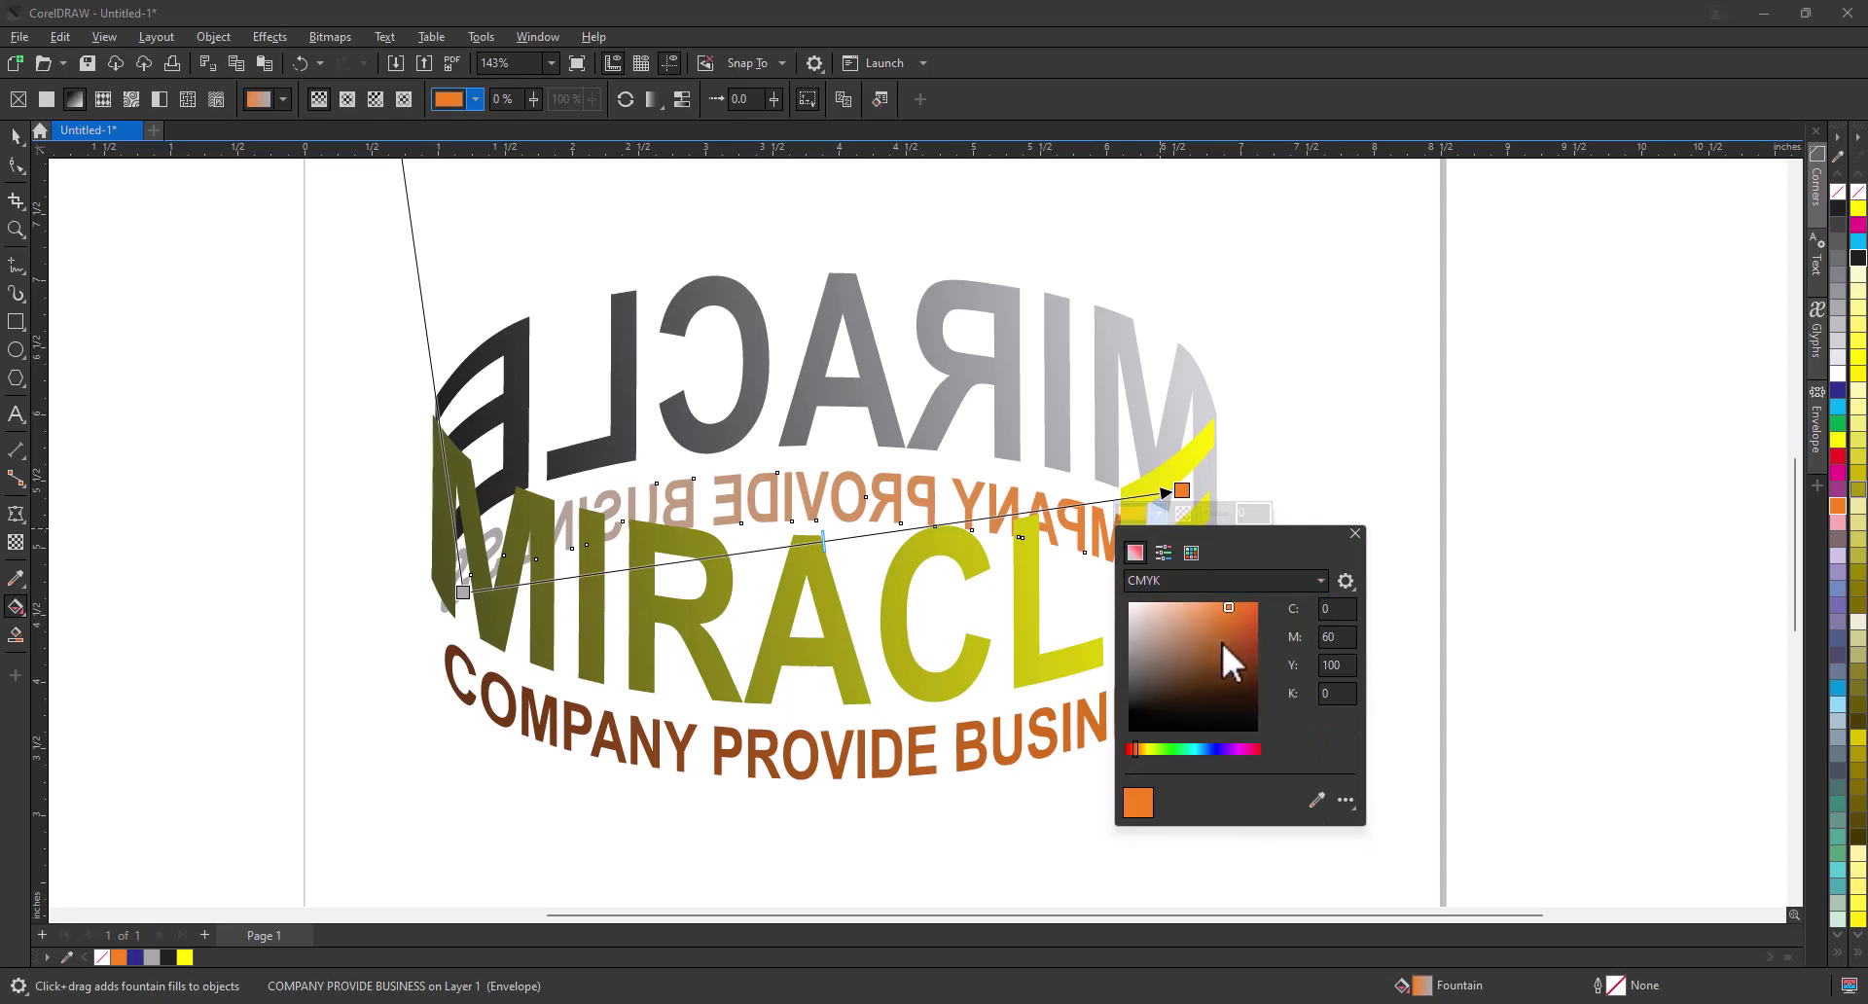
{"action": "left_click", "coordinate": [1247, 656]}
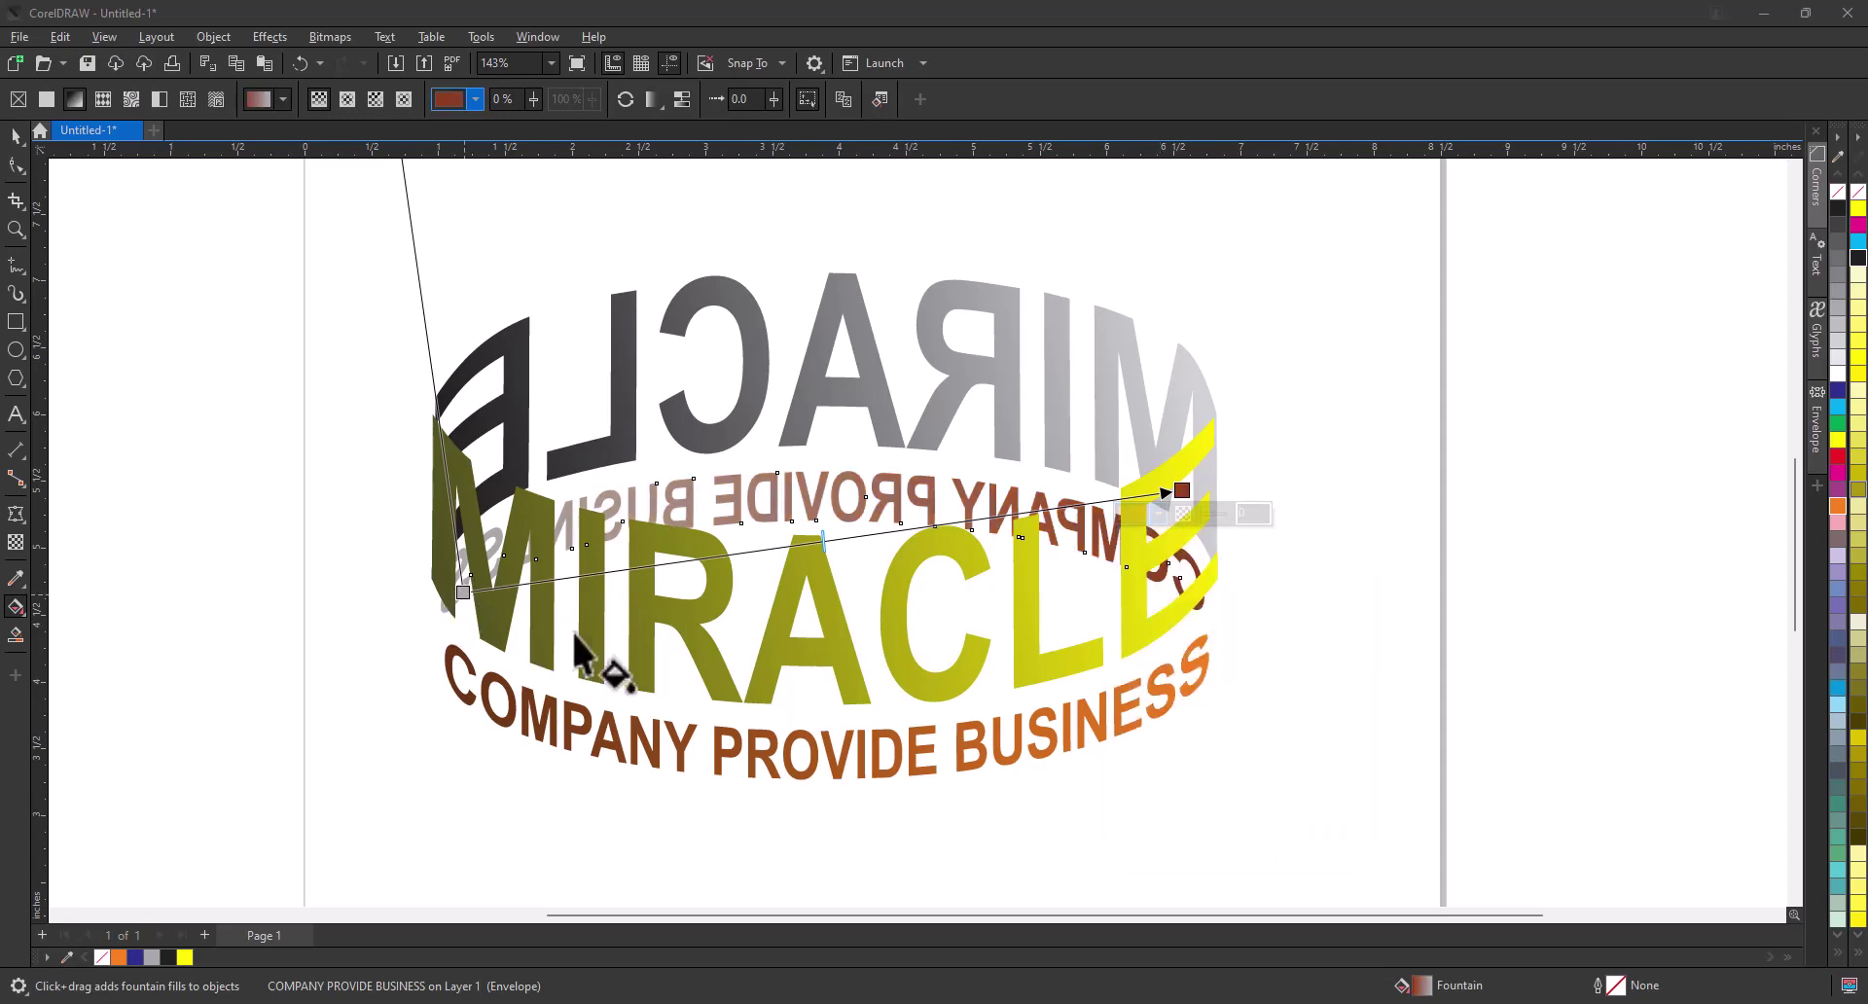
{"action": "left_click_drag", "start_coordinate": [1856, 261], "coordinate": [466, 594]}
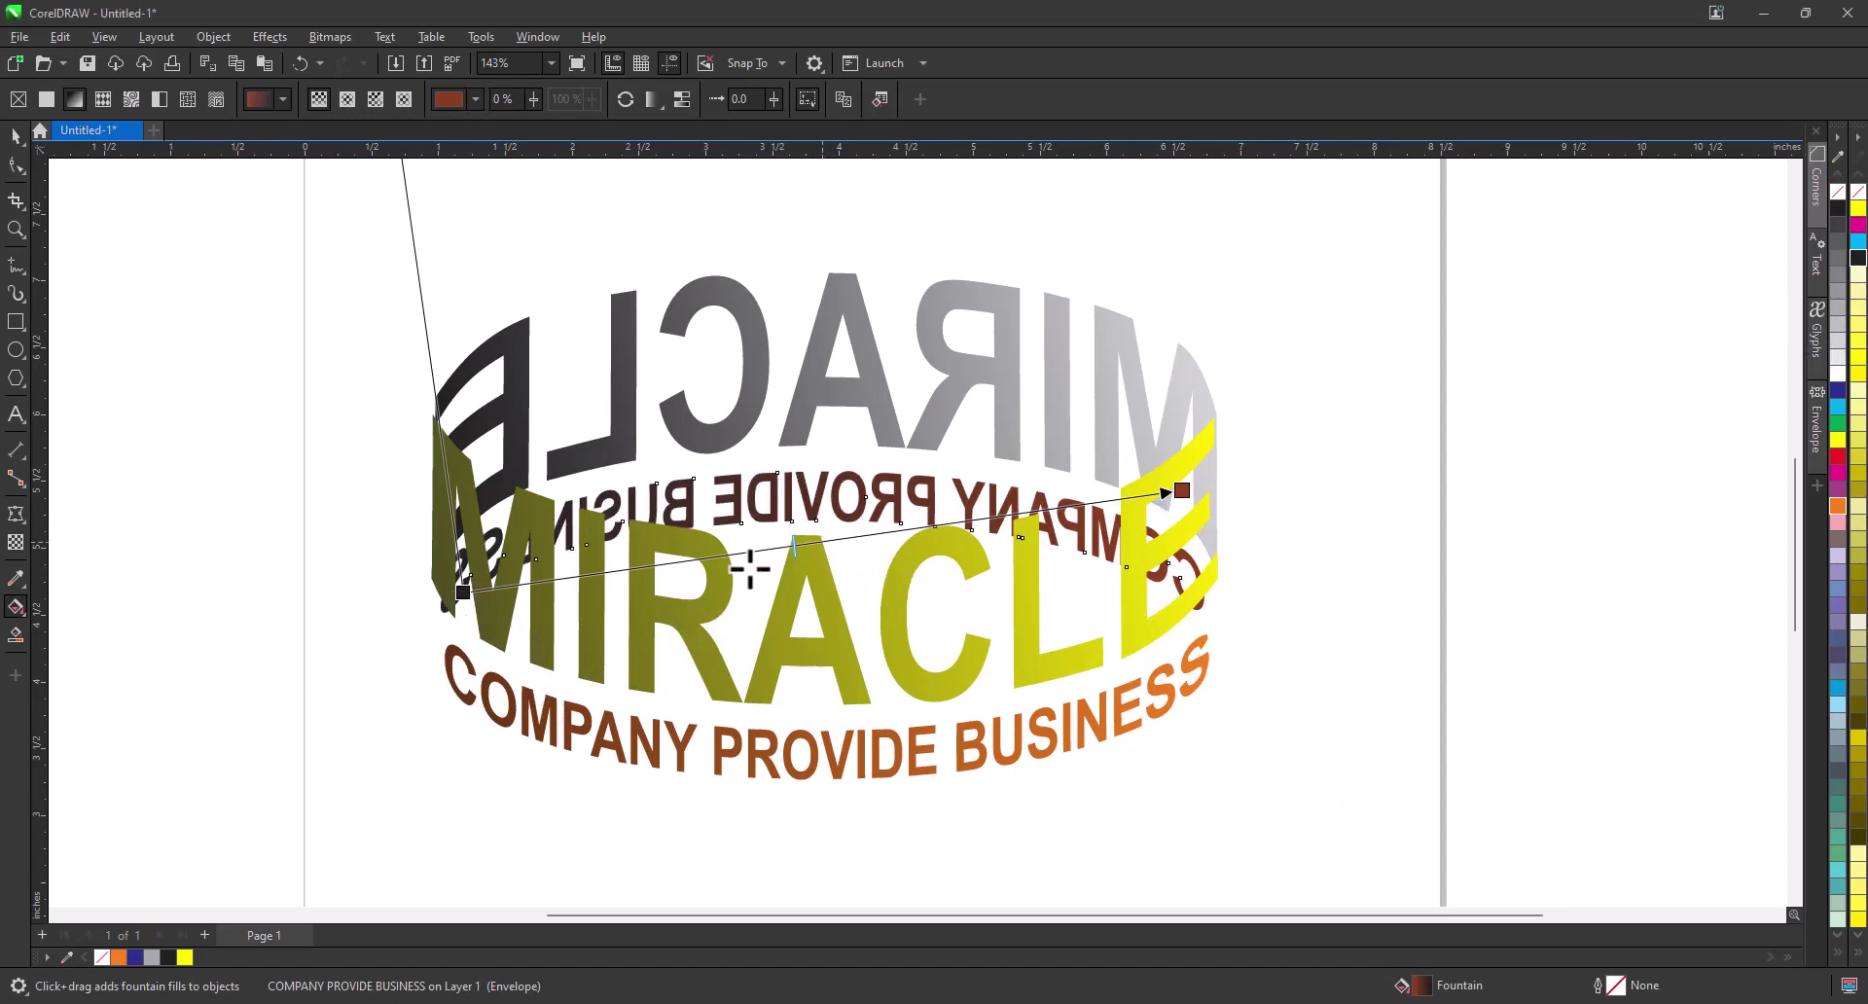
Step: Extend the mirrored tagline's gradient start well beyond the text, with grey as the start colour and light grey as the end colour
{"action": "left_click_drag", "start_coordinate": [463, 592], "coordinate": [259, 664]}
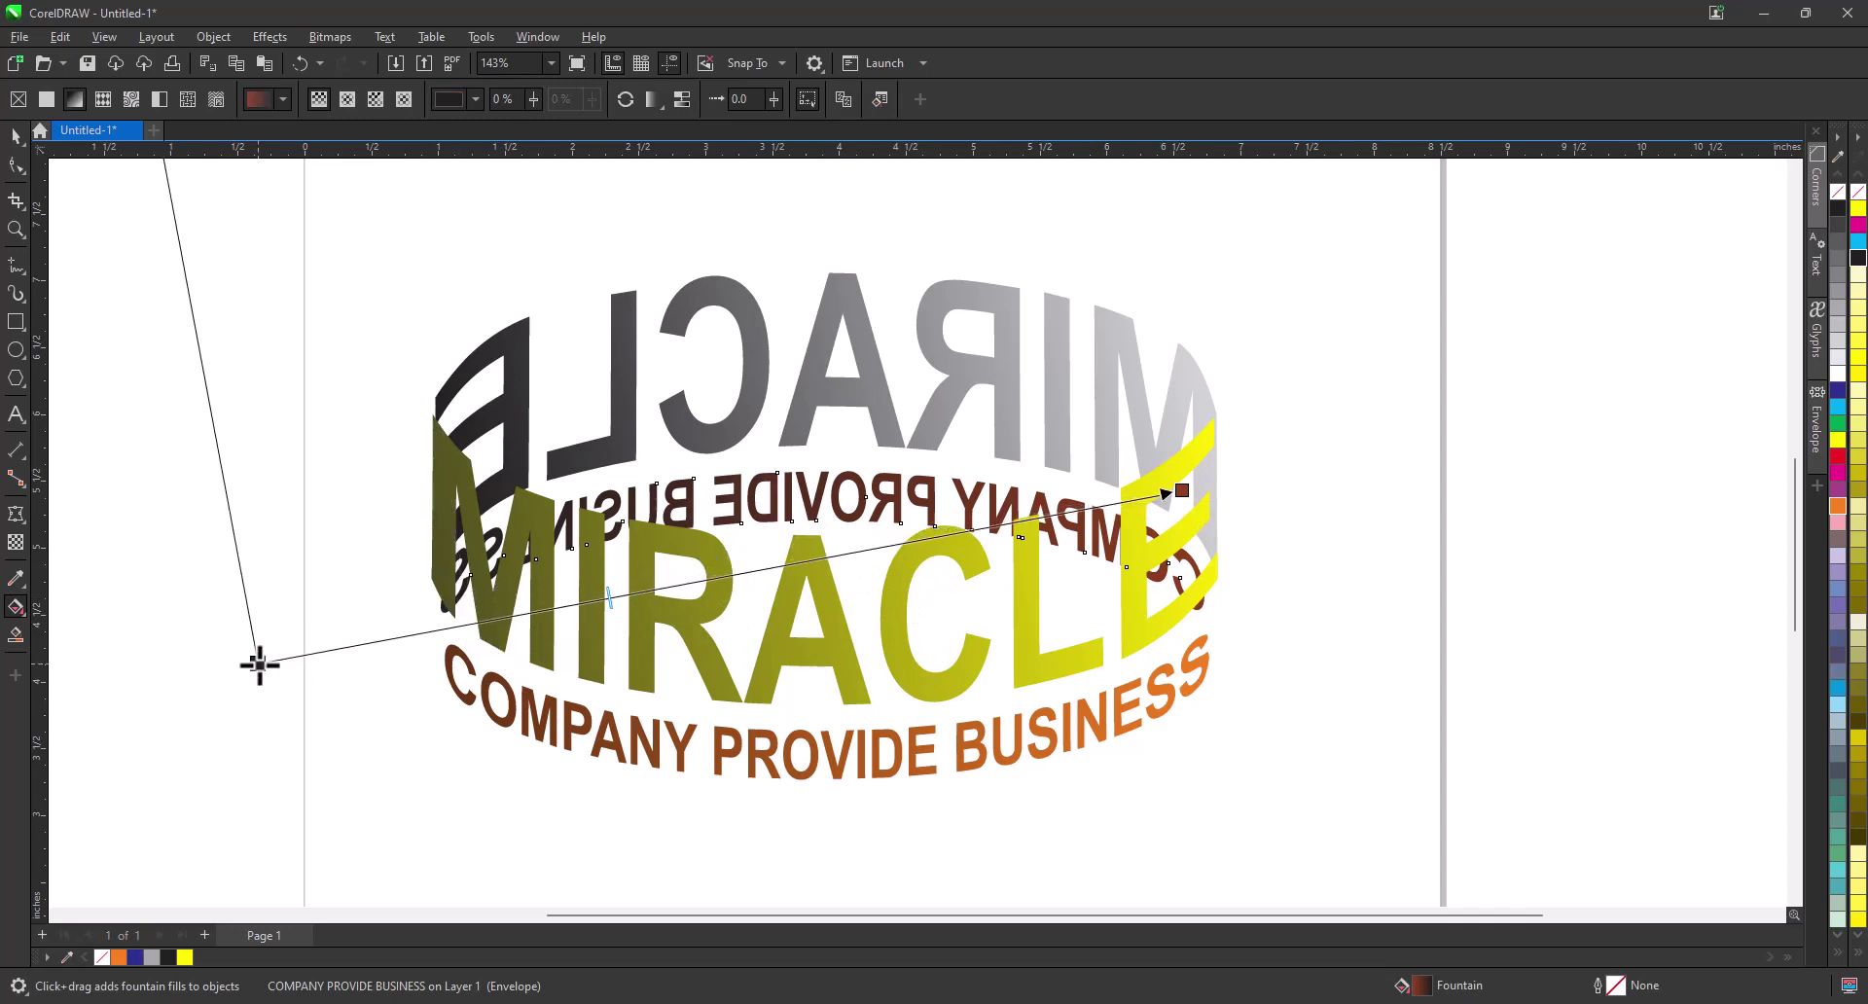
{"action": "left_click_drag", "start_coordinate": [1842, 298], "coordinate": [259, 665]}
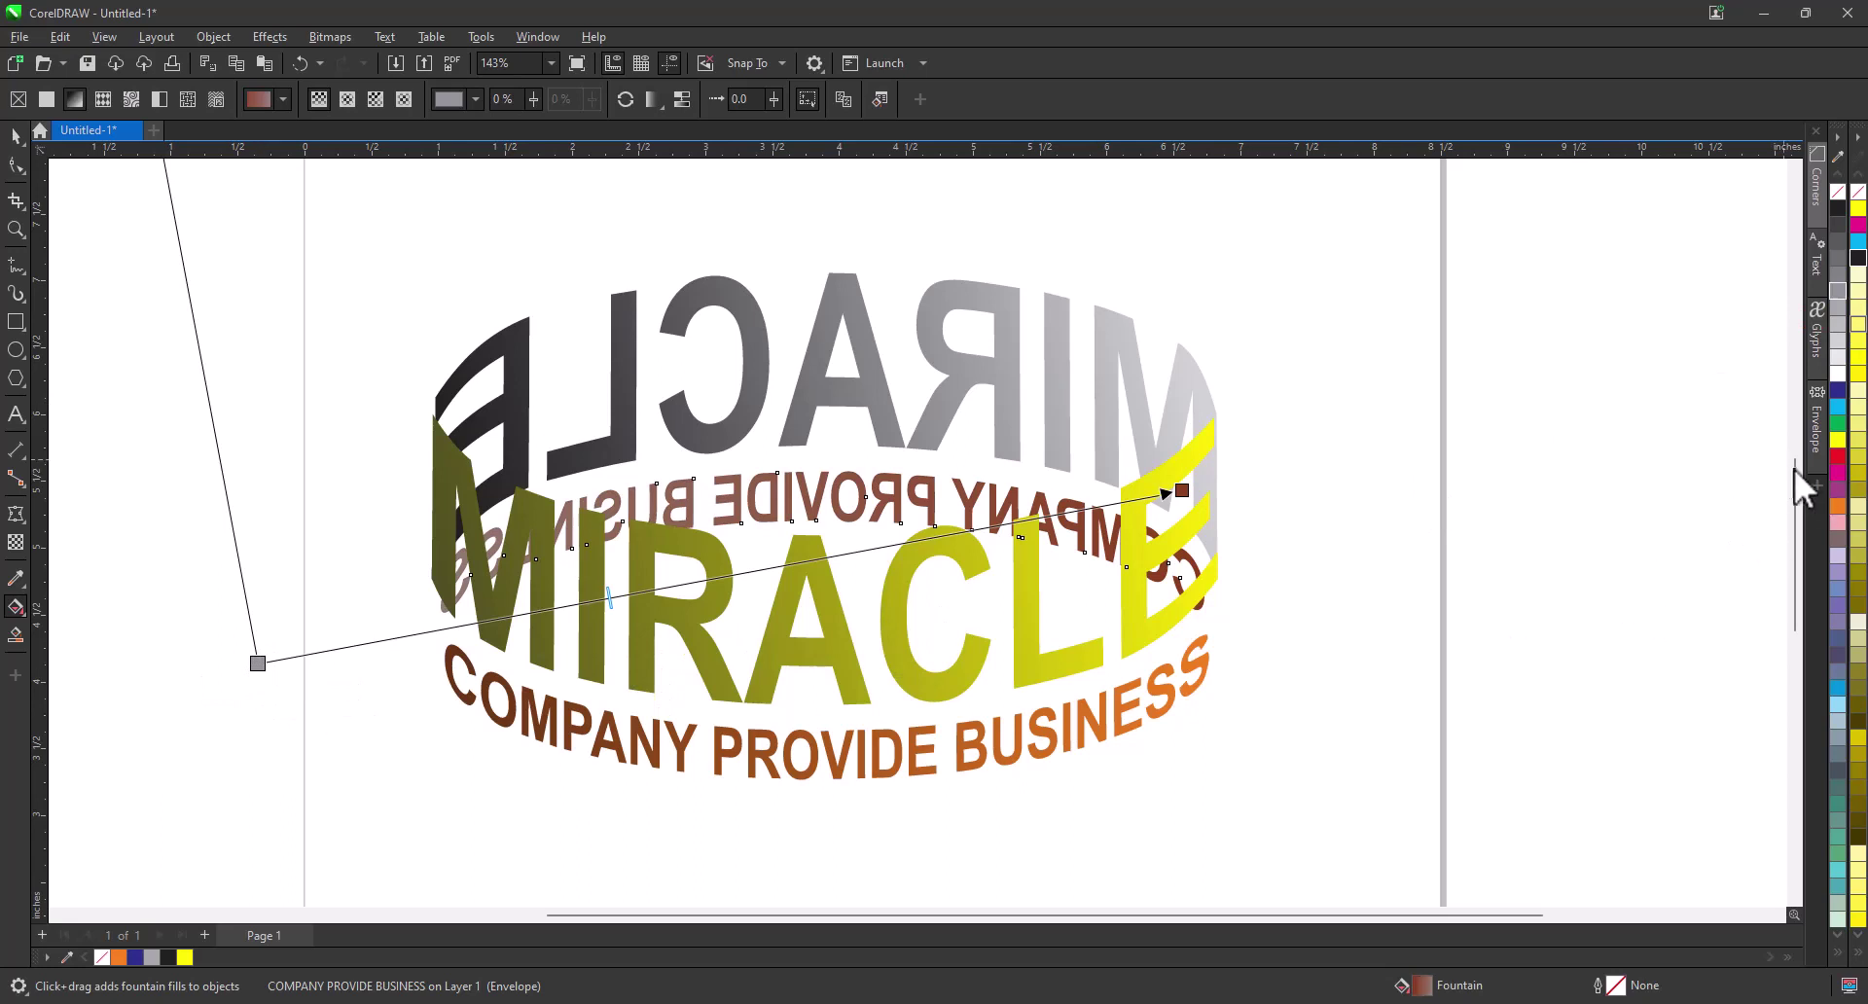
{"action": "left_click_drag", "start_coordinate": [1838, 342], "coordinate": [1183, 492]}
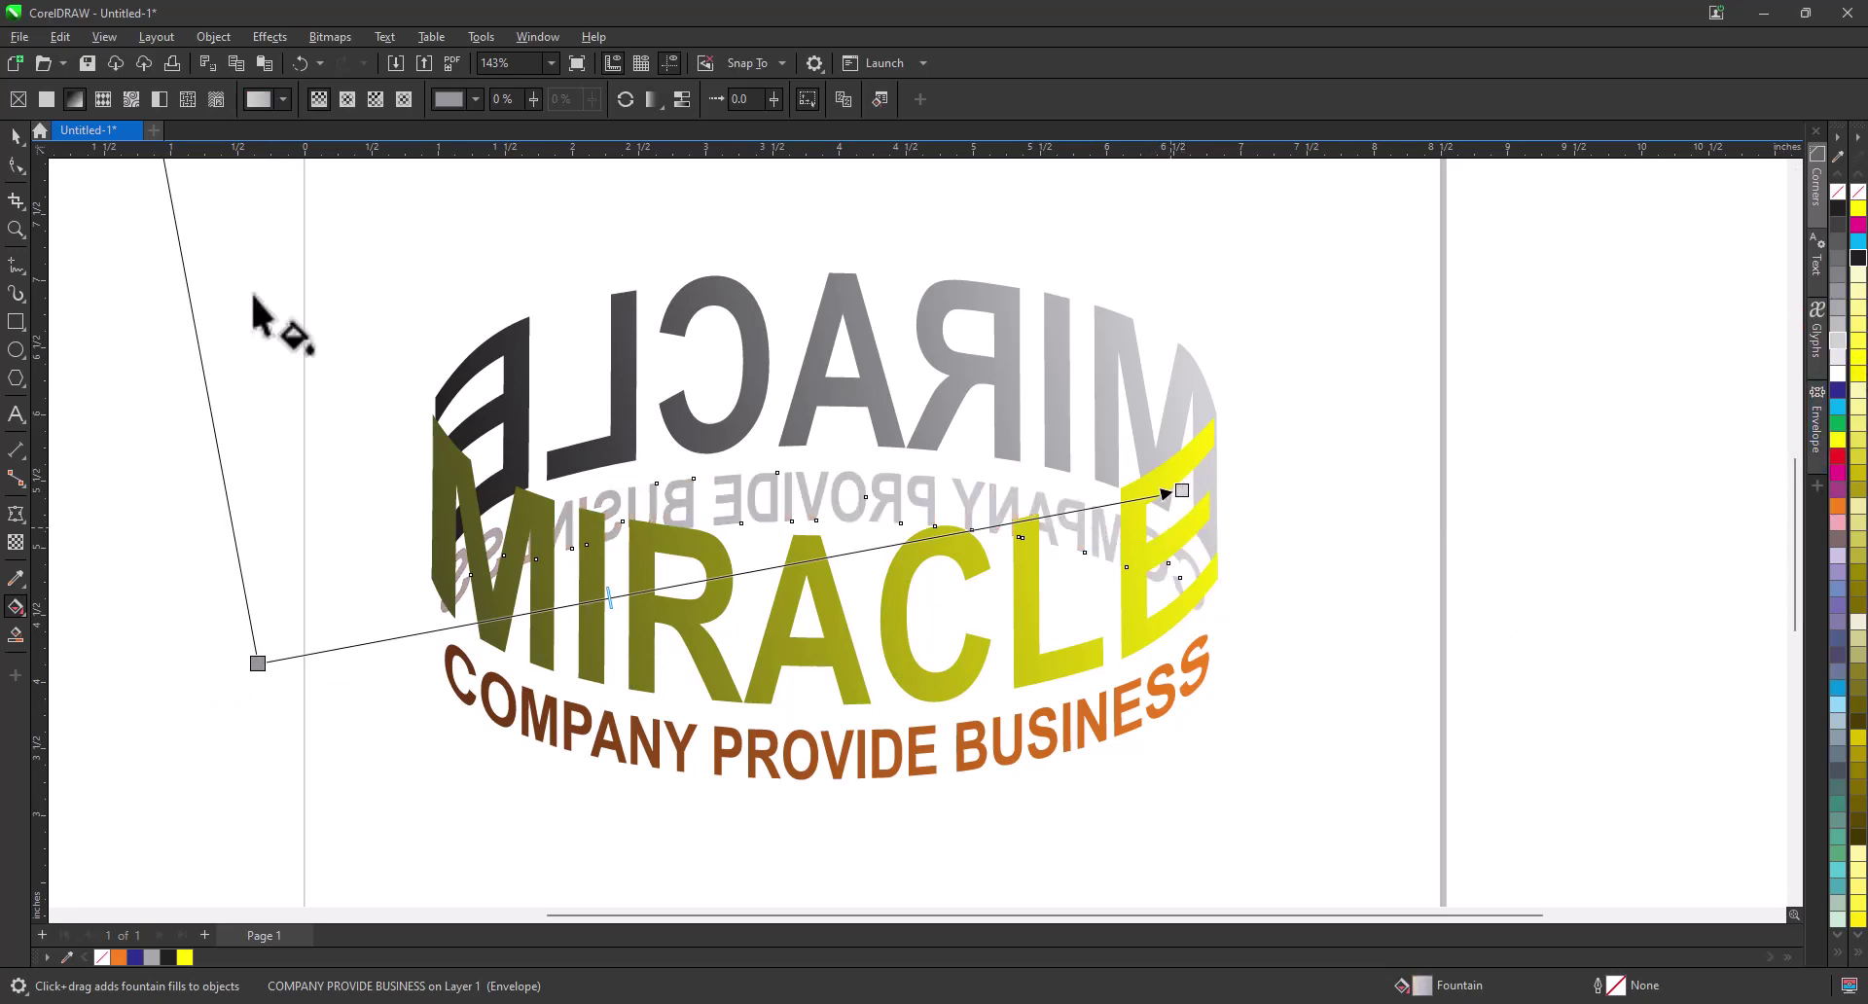
{"action": "left_click", "coordinate": [16, 136]}
{"action": "left_click", "coordinate": [1366, 418]}
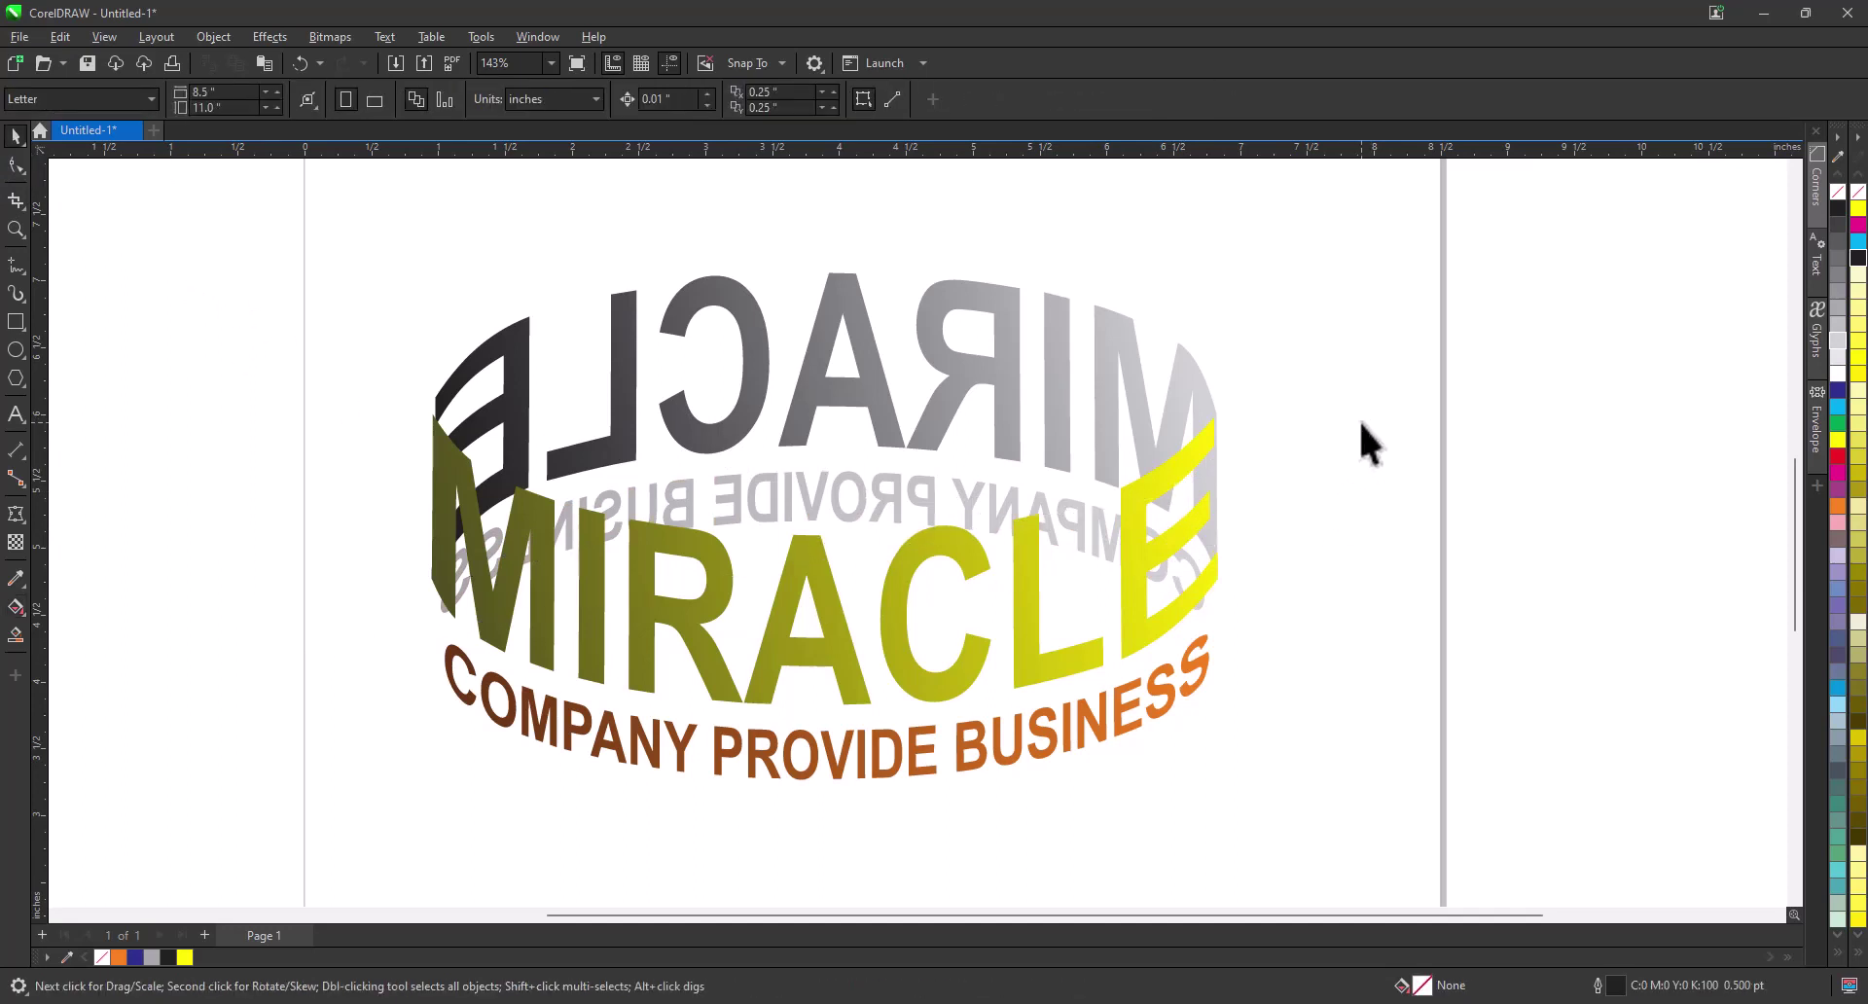
Step: Draw a rectangle about 9.2 by 5.8 inches over the logo, fill it with black and send it behind the text
{"action": "left_click", "coordinate": [16, 230]}
{"action": "key", "text": "shift+F4"}
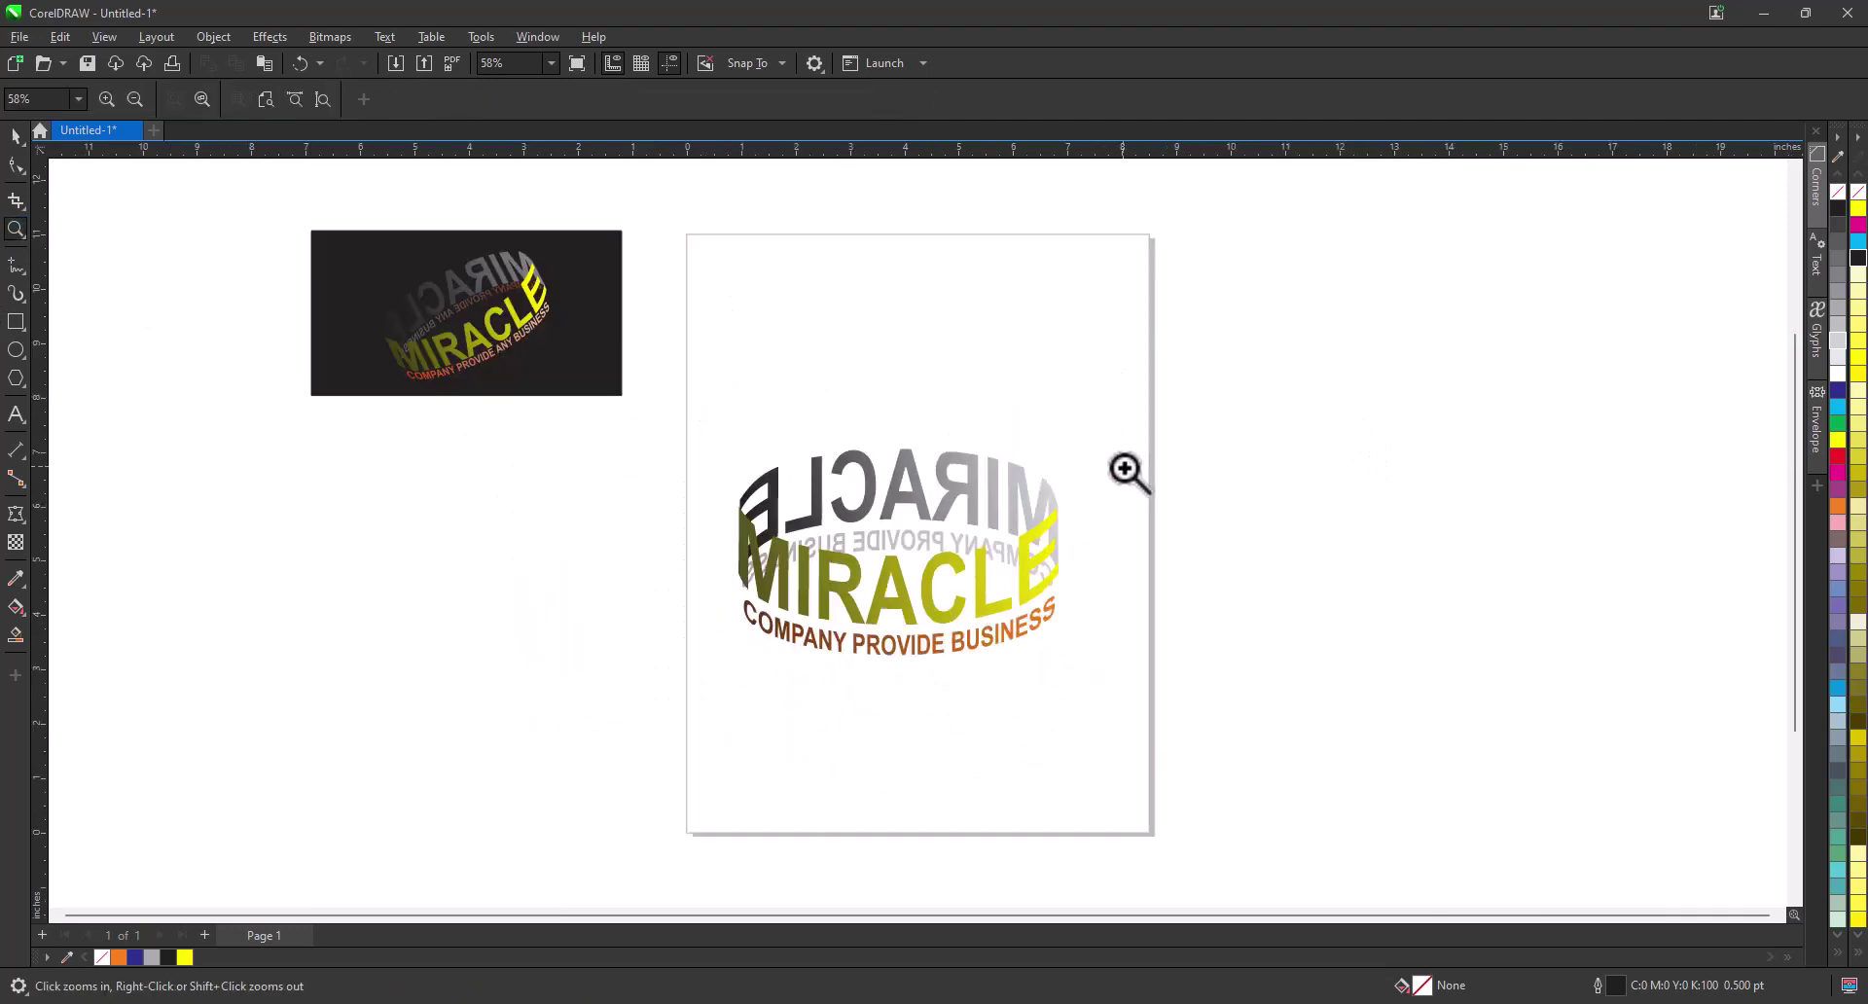
{"action": "key", "text": "space"}
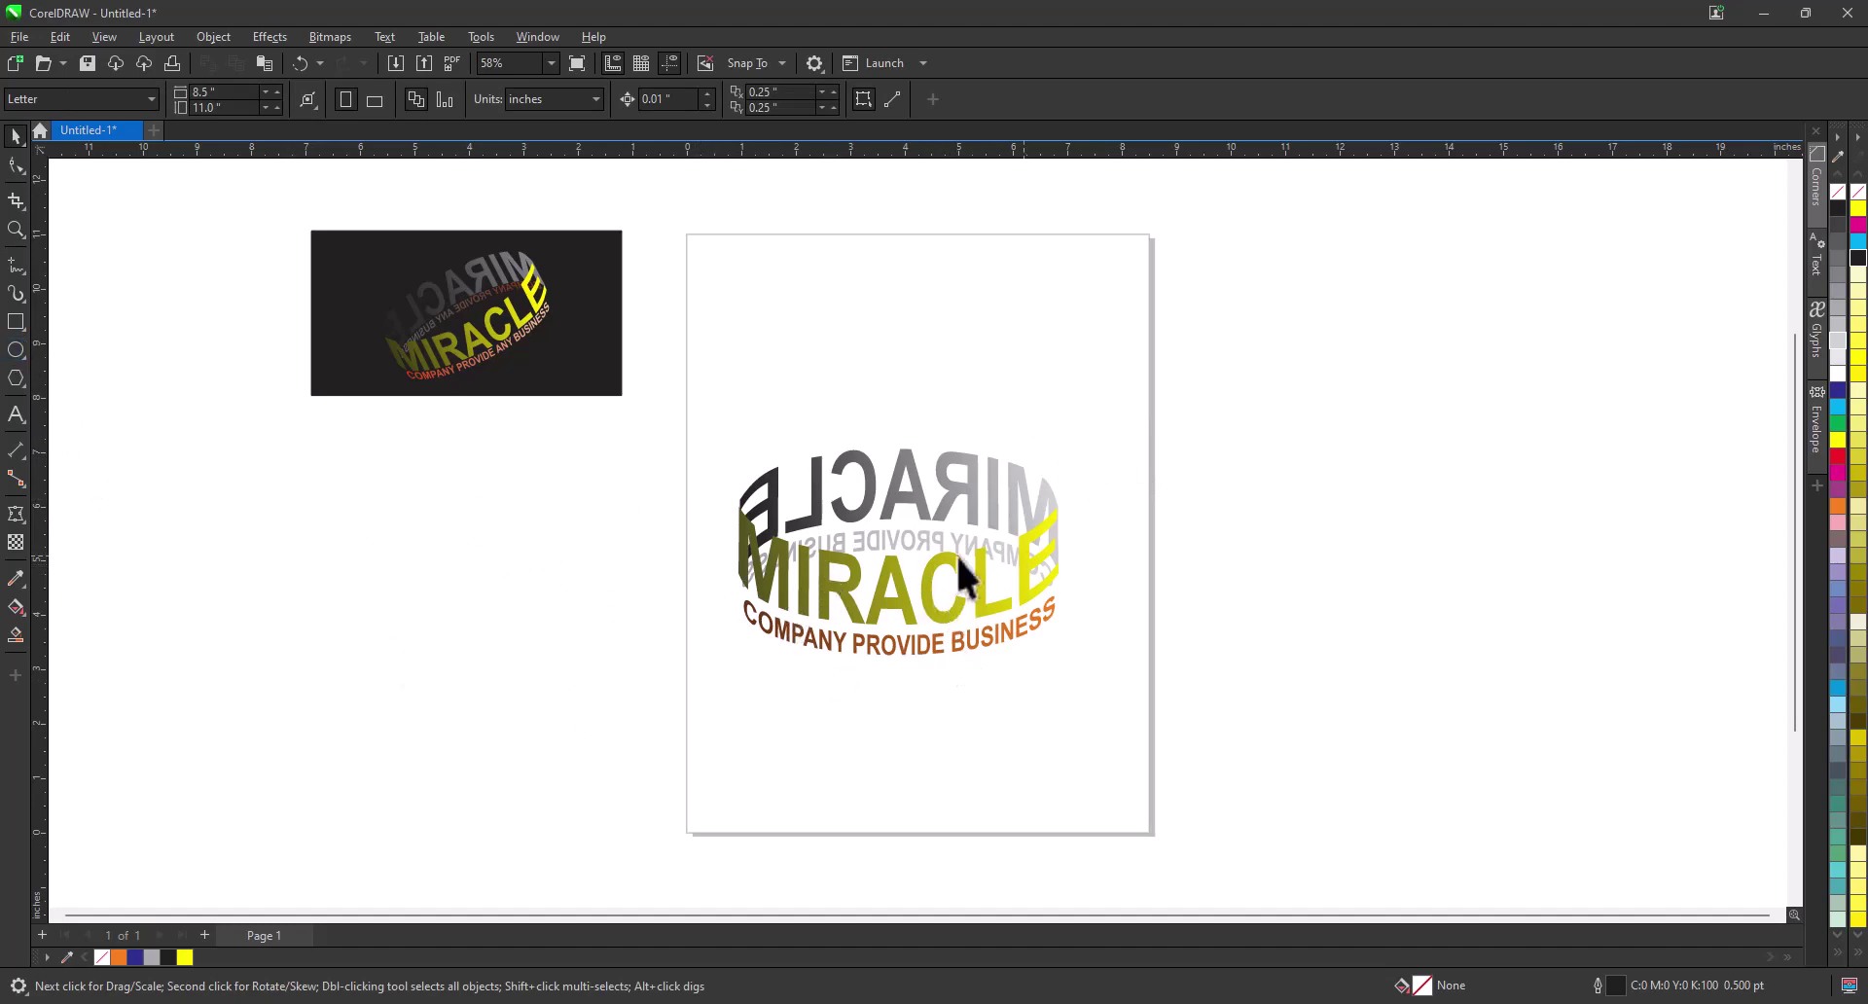
{"action": "left_click", "coordinate": [16, 322]}
{"action": "left_click_drag", "start_coordinate": [668, 397], "coordinate": [1036, 693]}
{"action": "left_click_drag", "start_coordinate": [1228, 721], "coordinate": [1171, 715]}
{"action": "left_click", "coordinate": [1856, 258]}
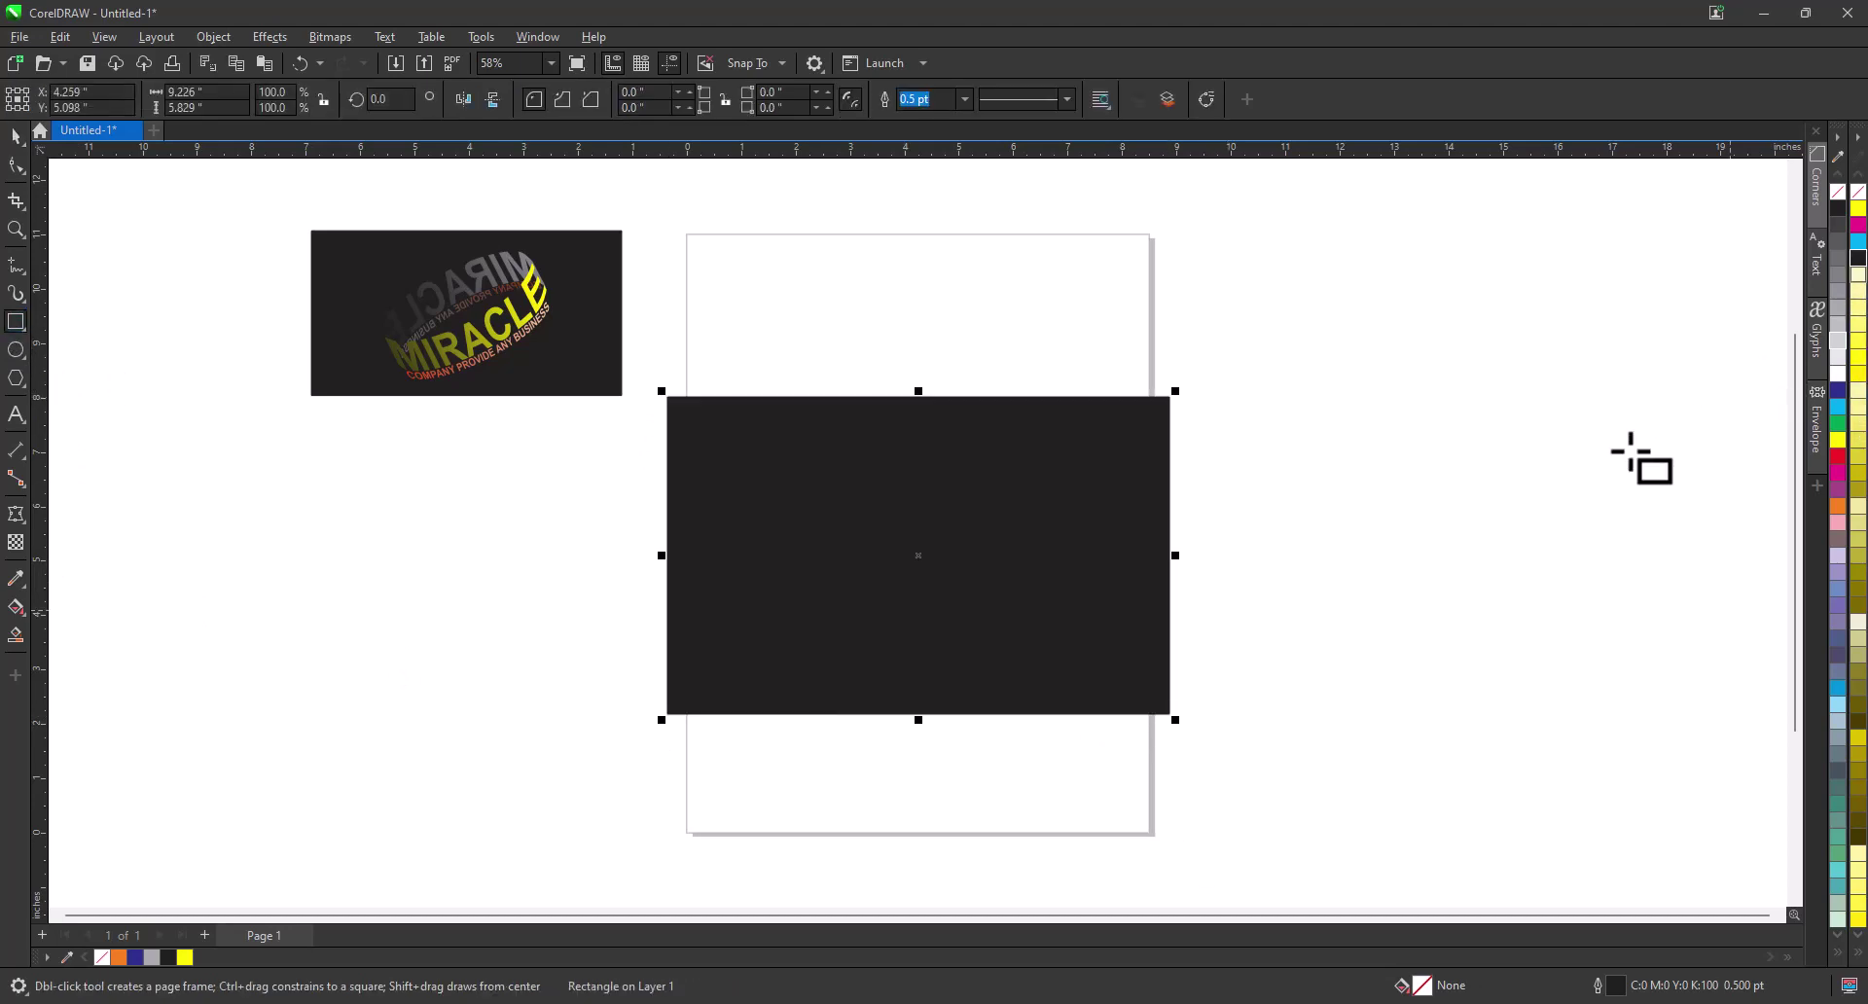
{"action": "key", "text": "shift+Page_Down"}
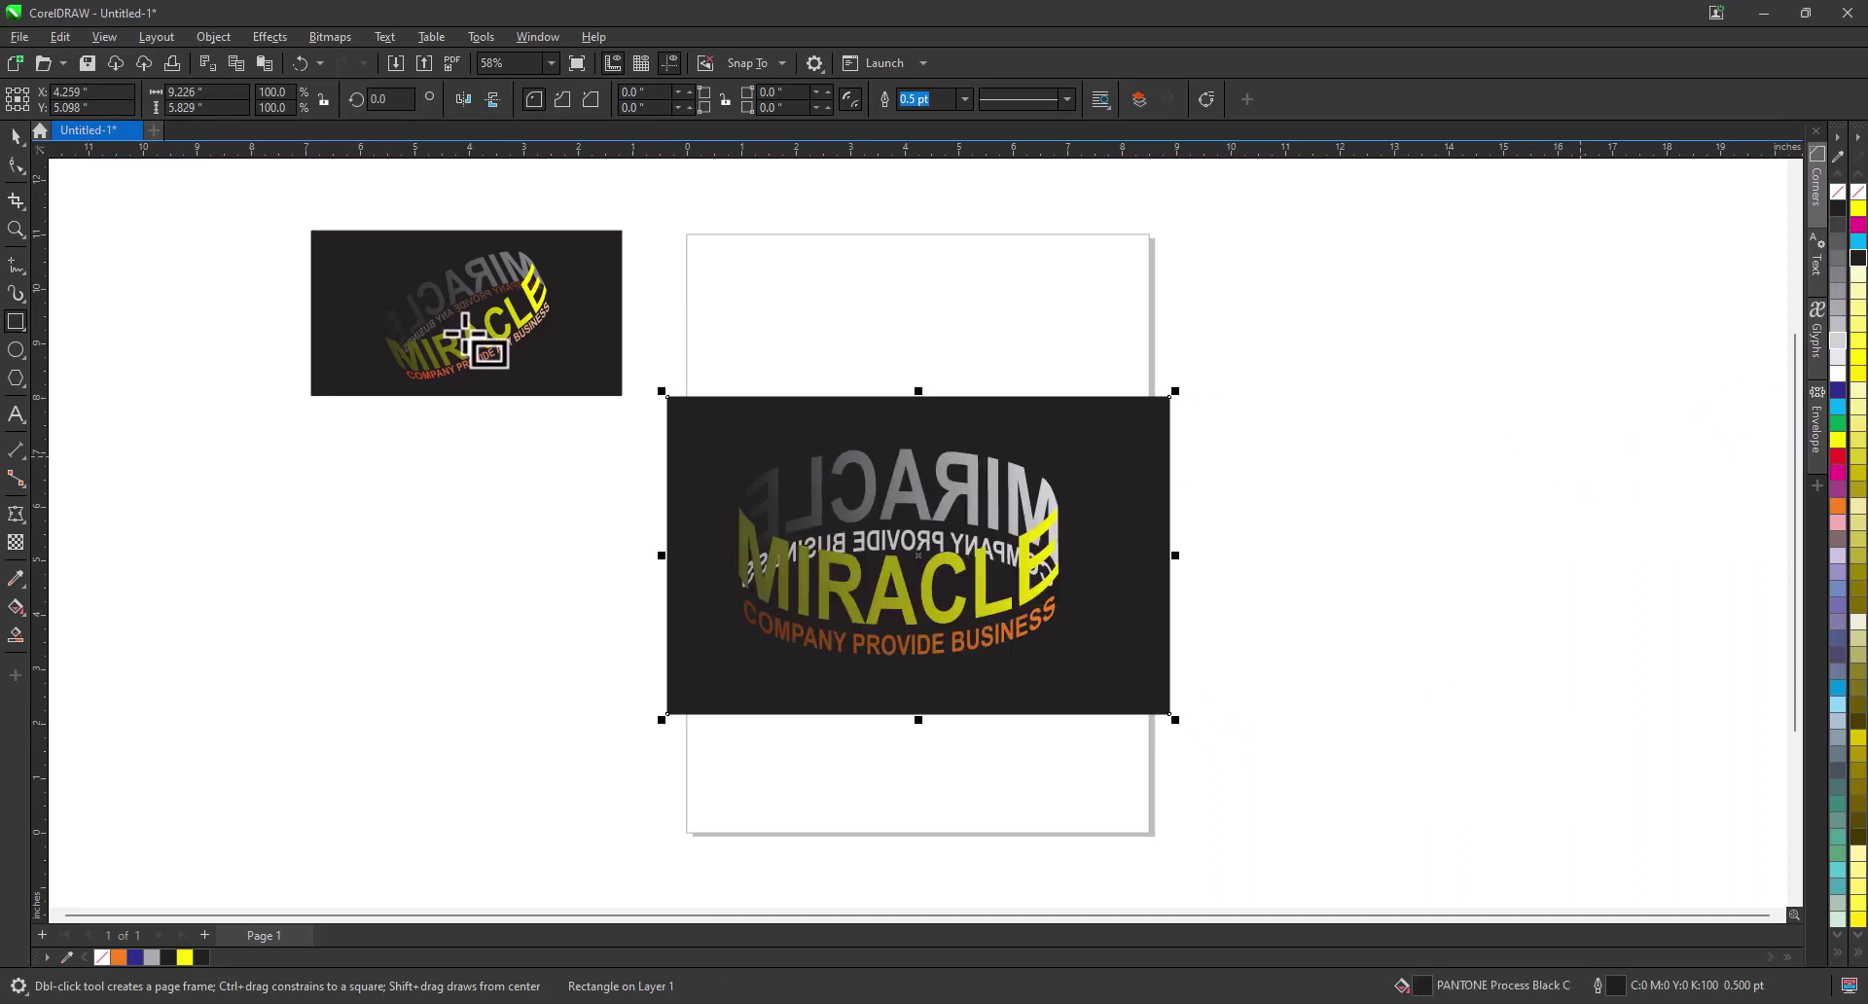
Step: Enlarge the black background rectangle by extending its bottom, top and left edges
{"action": "left_click", "coordinate": [17, 137]}
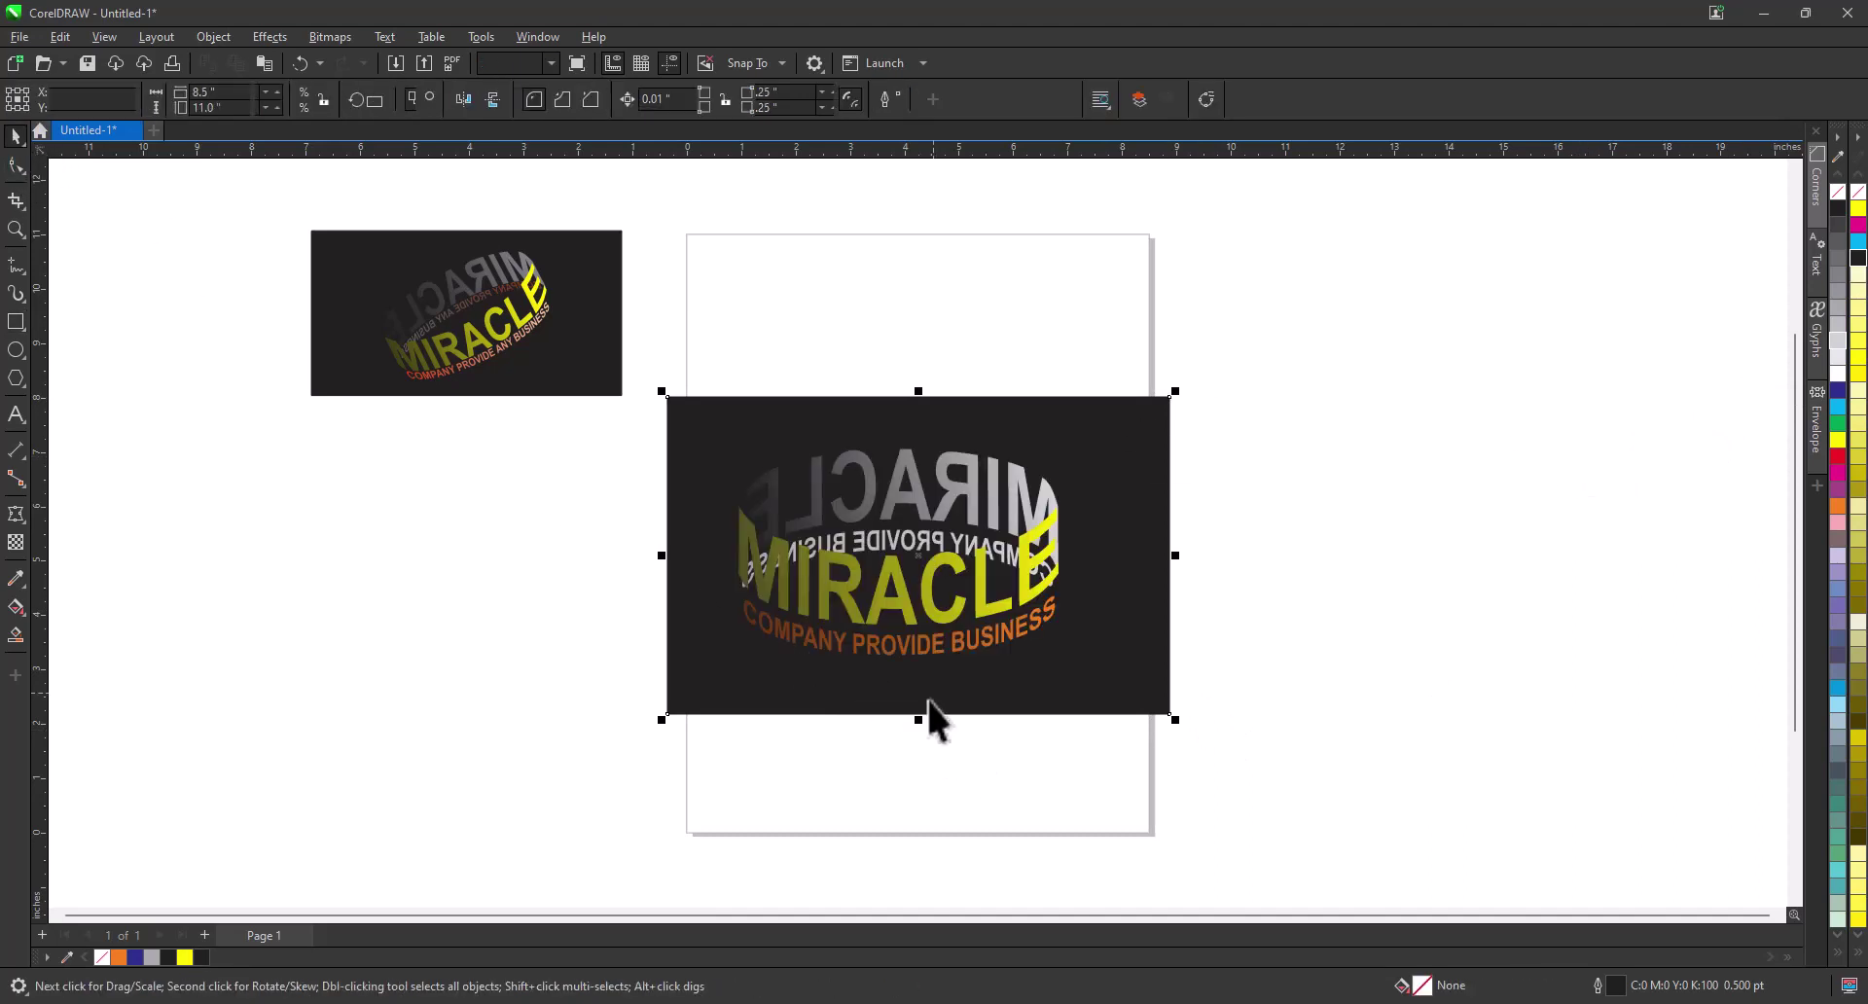
{"action": "left_click_drag", "start_coordinate": [919, 720], "coordinate": [924, 778]}
{"action": "left_click_drag", "start_coordinate": [921, 387], "coordinate": [920, 330]}
{"action": "left_click_drag", "start_coordinate": [663, 551], "coordinate": [516, 553]}
Step: Move the reference MIRACLE sample with its black background farther left, clear of the new background rectangle
{"action": "left_click_drag", "start_coordinate": [881, 564], "coordinate": [1107, 692]}
{"action": "left_click", "coordinate": [14, 229]}
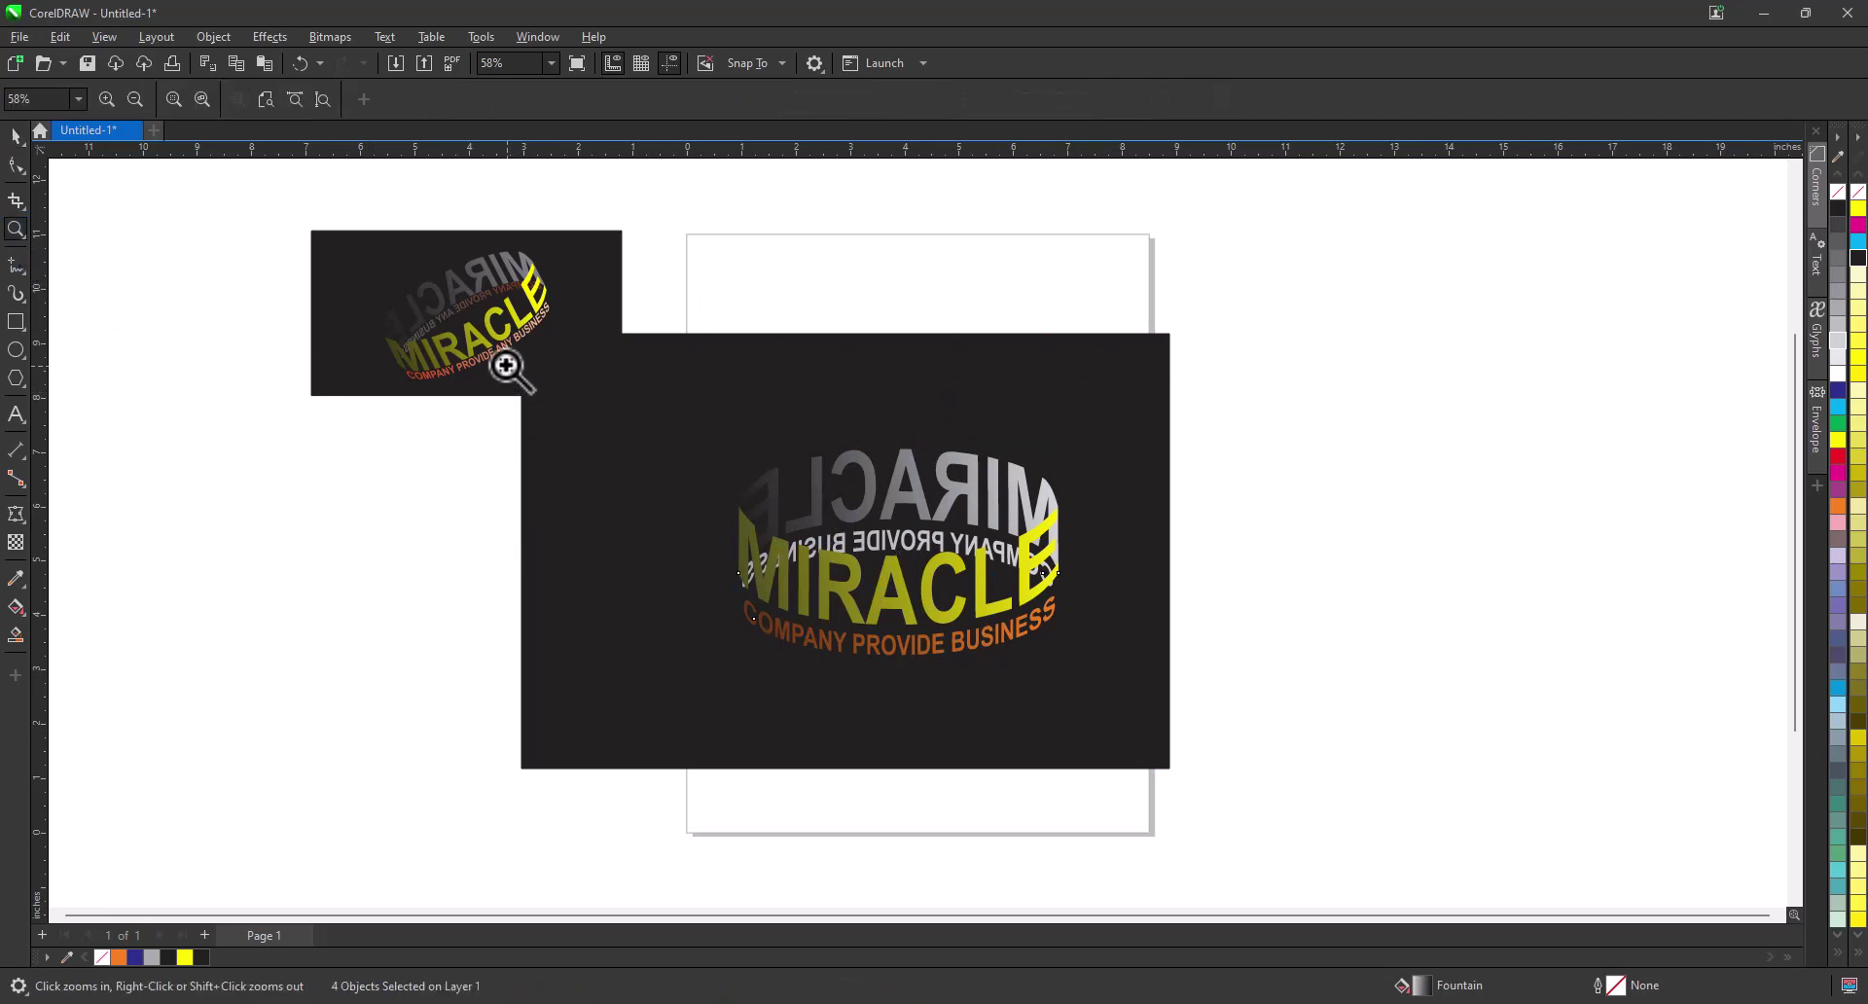
{"action": "left_click", "coordinate": [16, 136]}
{"action": "left_click_drag", "start_coordinate": [210, 203], "coordinate": [668, 433]}
{"action": "left_click_drag", "start_coordinate": [587, 307], "coordinate": [269, 301]}
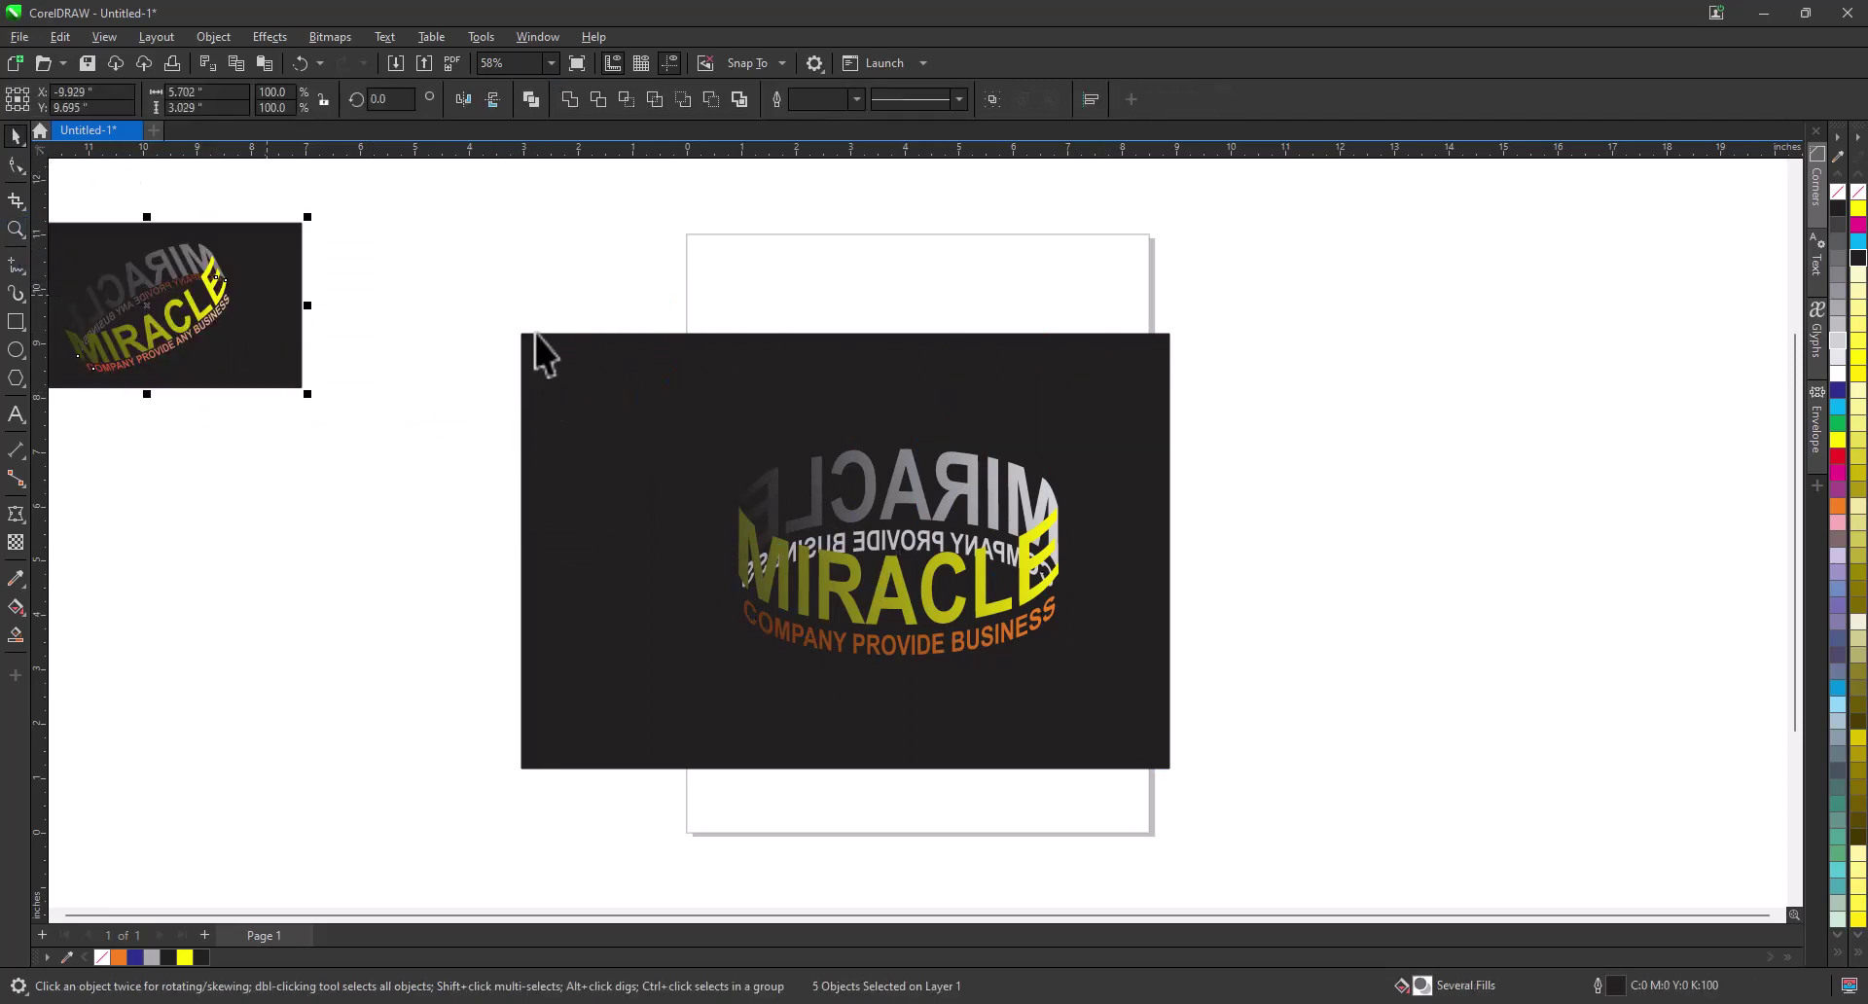
Step: Group the four front and mirrored text objects of the logo, leaving out the black background
{"action": "left_click", "coordinate": [15, 228]}
{"action": "left_click_drag", "start_coordinate": [471, 295], "coordinate": [1286, 810]}
{"action": "key", "text": "space"}
{"action": "left_click_drag", "start_coordinate": [580, 204], "coordinate": [1235, 715]}
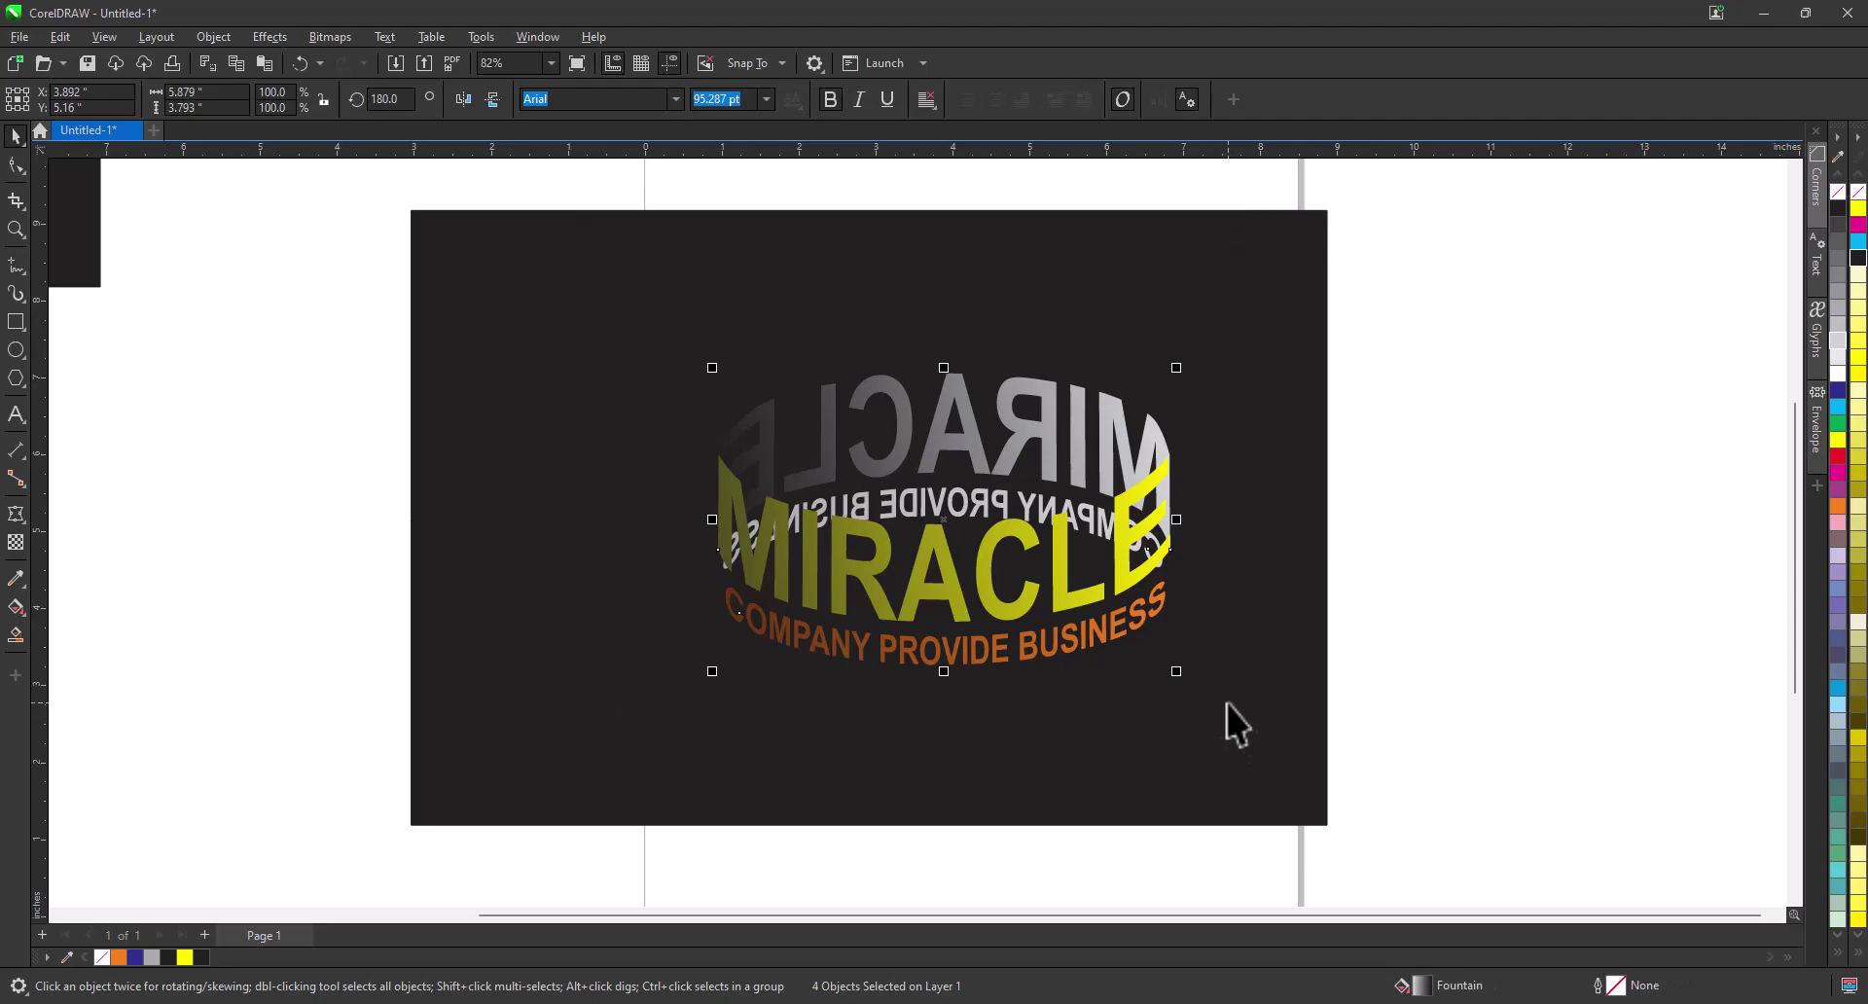
{"action": "key", "text": "ctrl+g"}
Step: Rotate the grouped logo counter-clockwise so it tilts upward to the right, and shift it left towards the background's centre
{"action": "left_click", "coordinate": [1063, 588]}
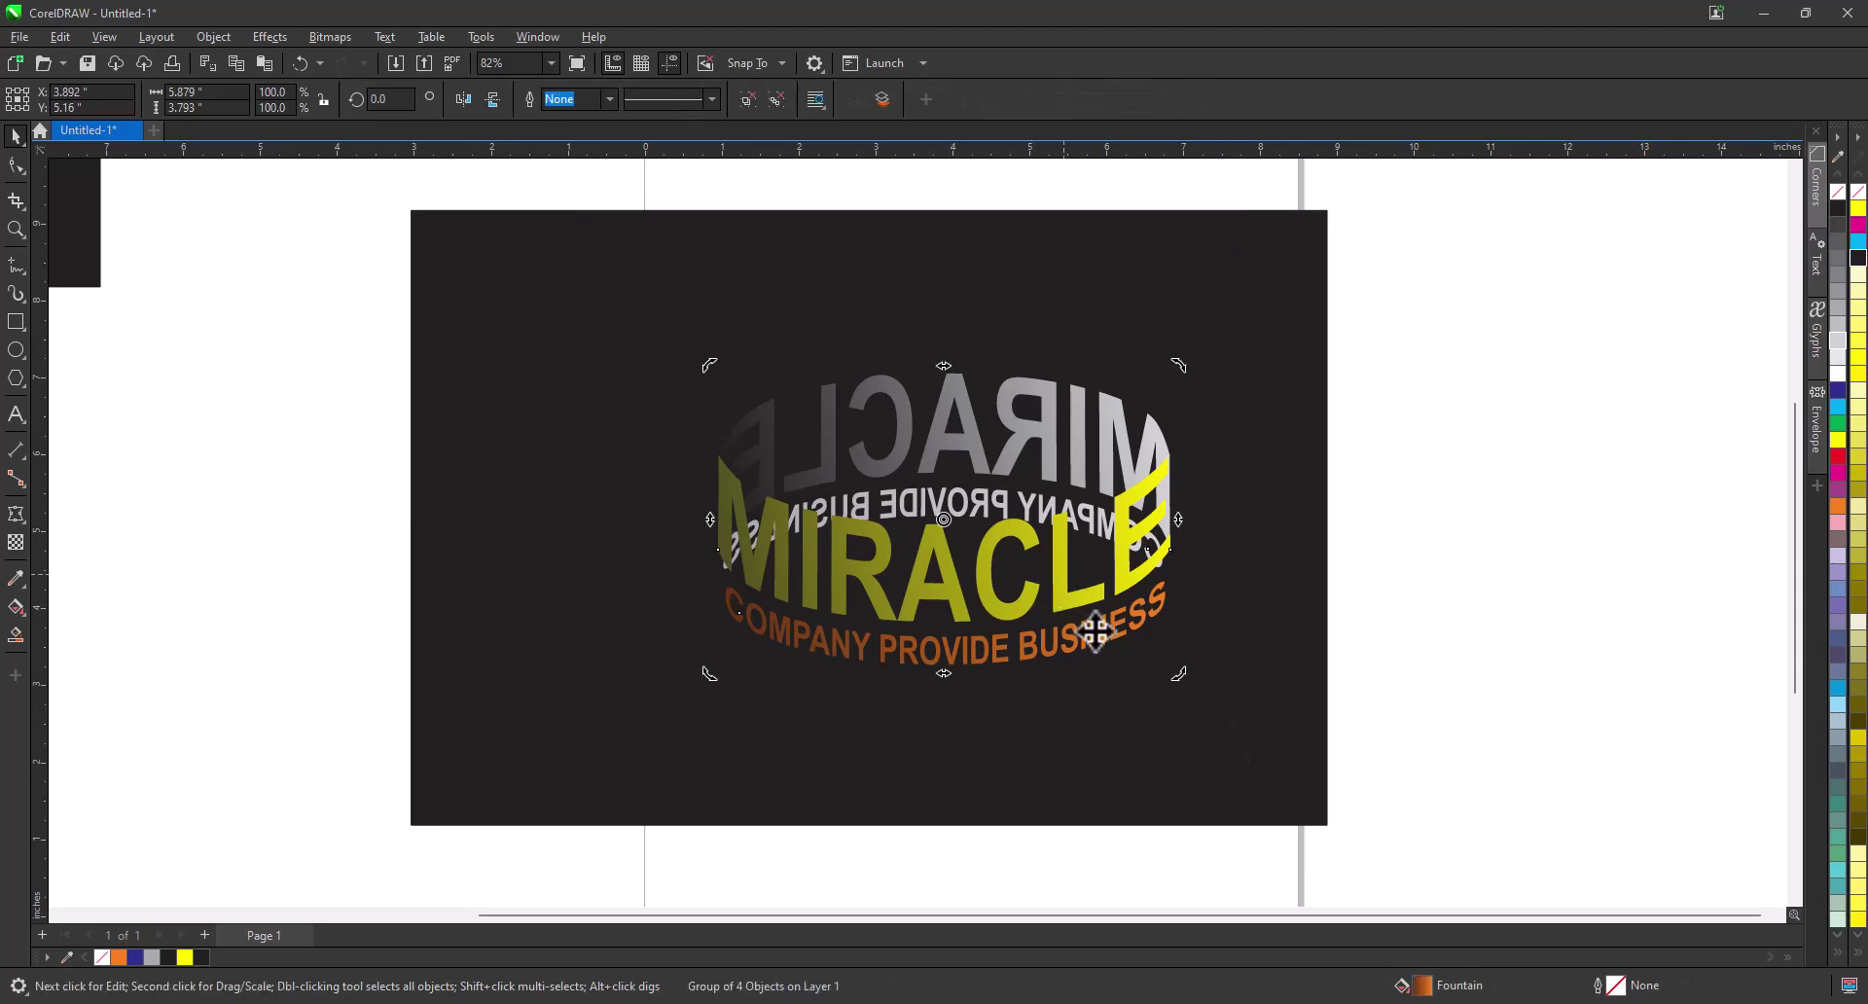
{"action": "left_click_drag", "start_coordinate": [1180, 678], "coordinate": [1226, 593]}
{"action": "left_click_drag", "start_coordinate": [1035, 587], "coordinate": [940, 578]}
{"action": "left_click", "coordinate": [1436, 603]}
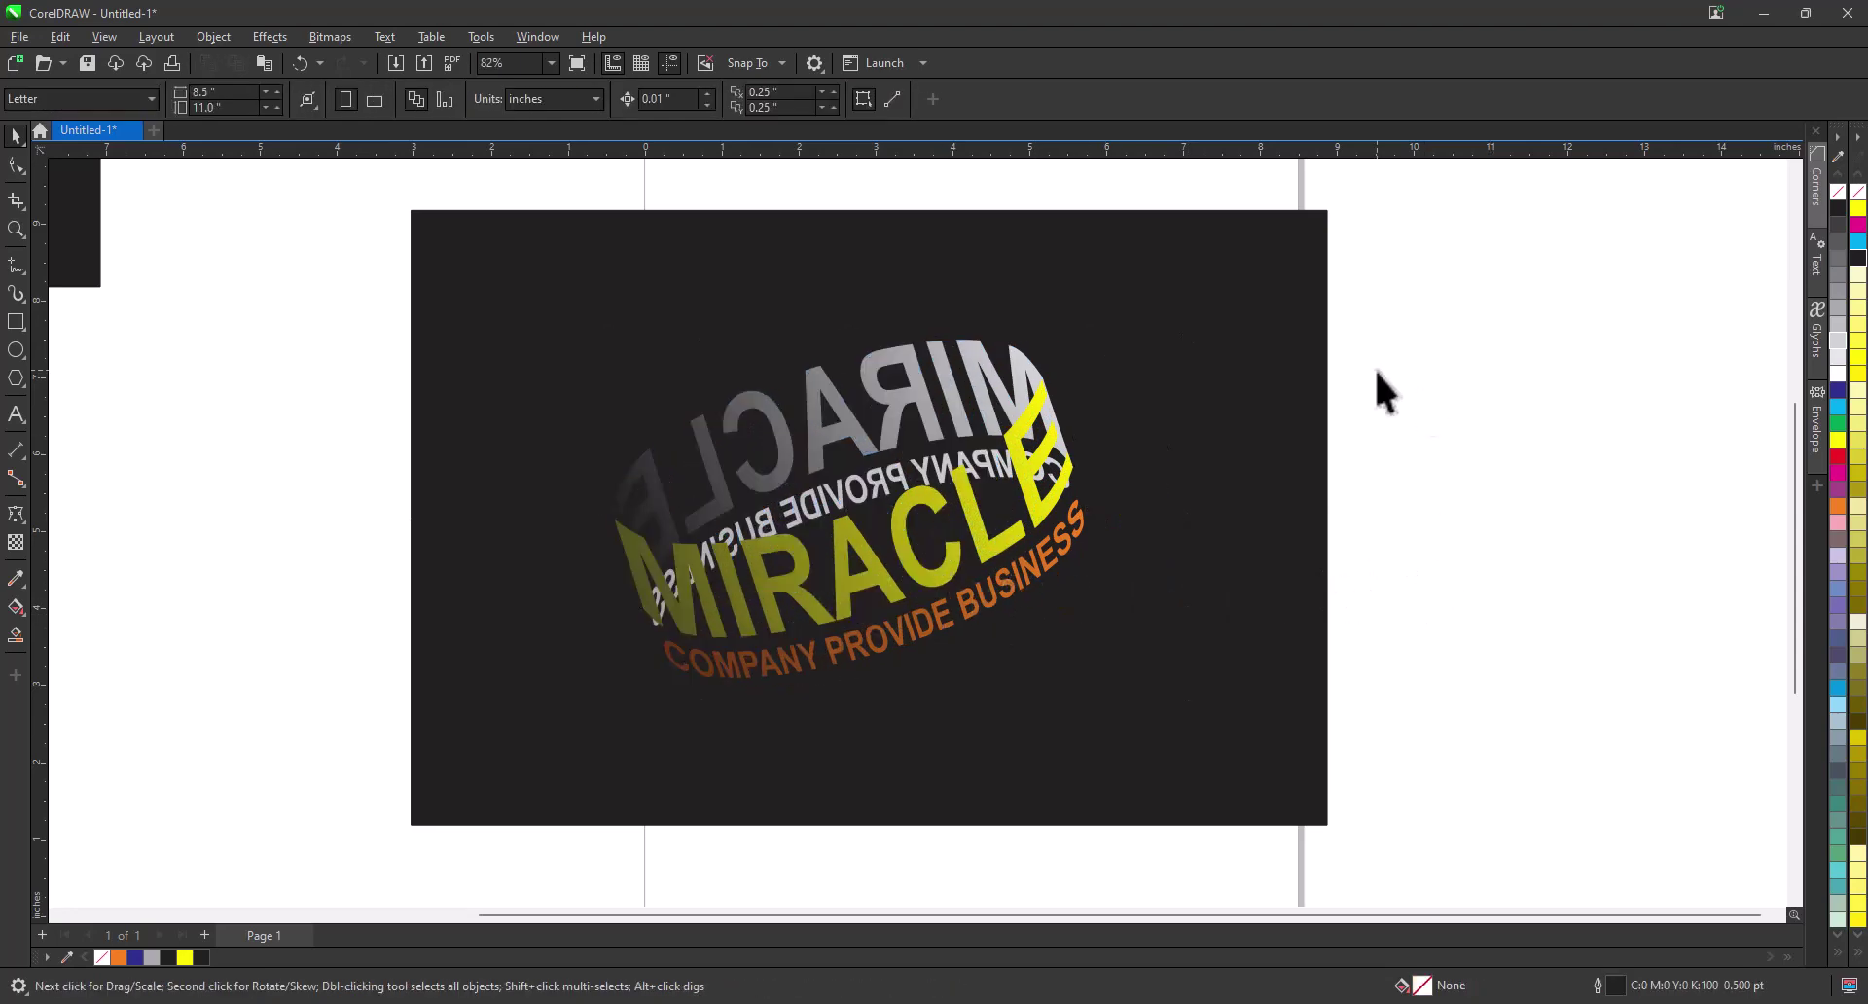
Step: Adjust the fountain fill of the mirrored back tagline within the group, moving its left-end node closer to the text and colouring it black
{"action": "left_click", "coordinate": [844, 509]}
{"action": "left_click", "coordinate": [1439, 508]}
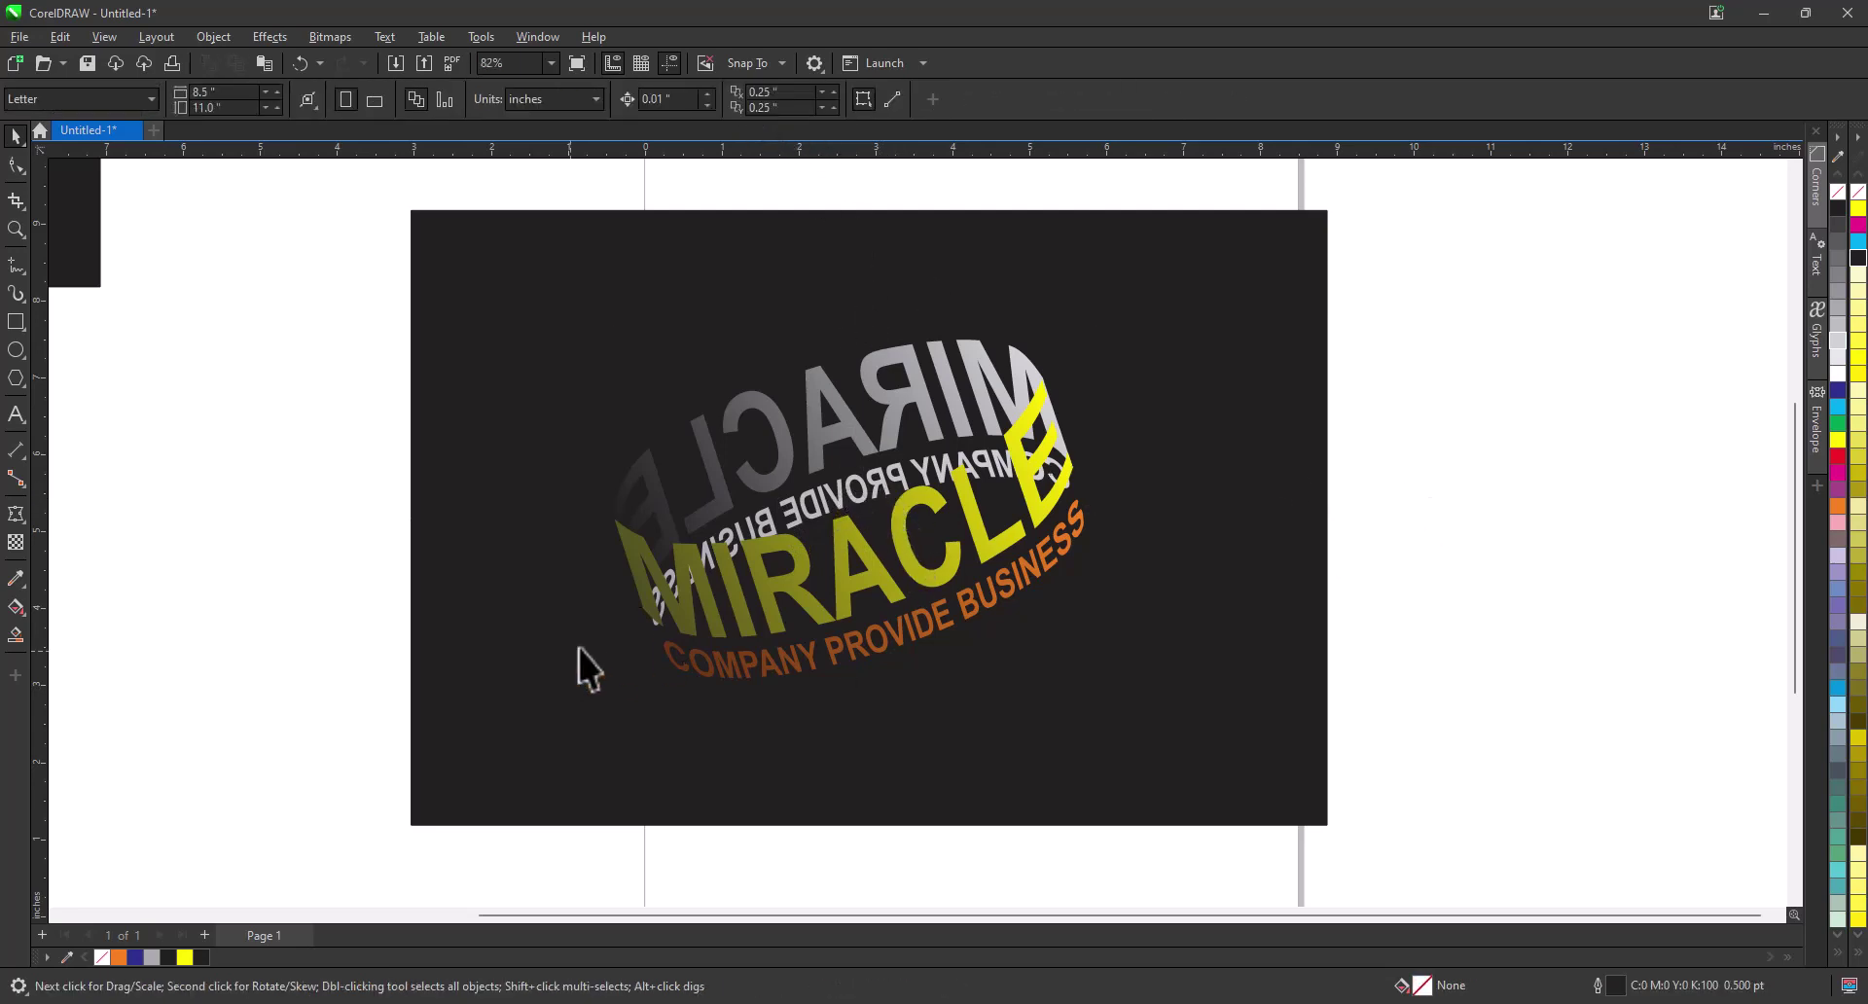
{"action": "left_click", "coordinate": [892, 503], "text": "ctrl"}
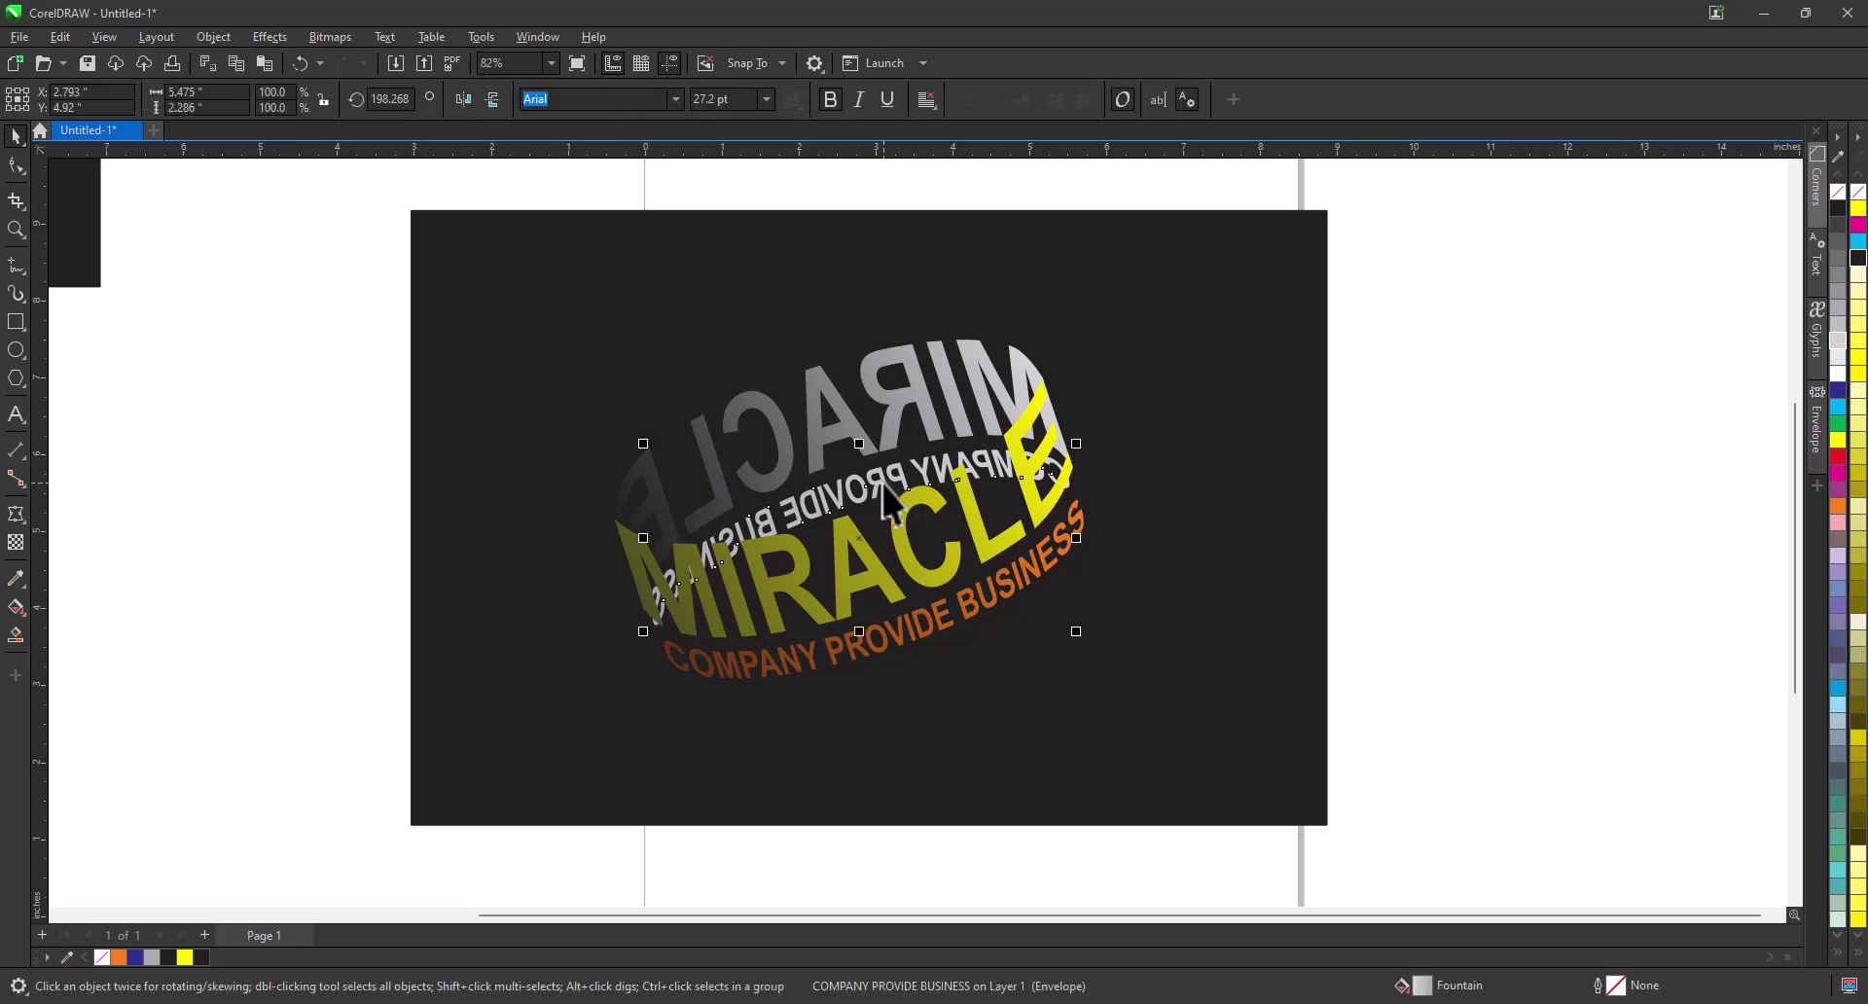
{"action": "left_click", "coordinate": [17, 608]}
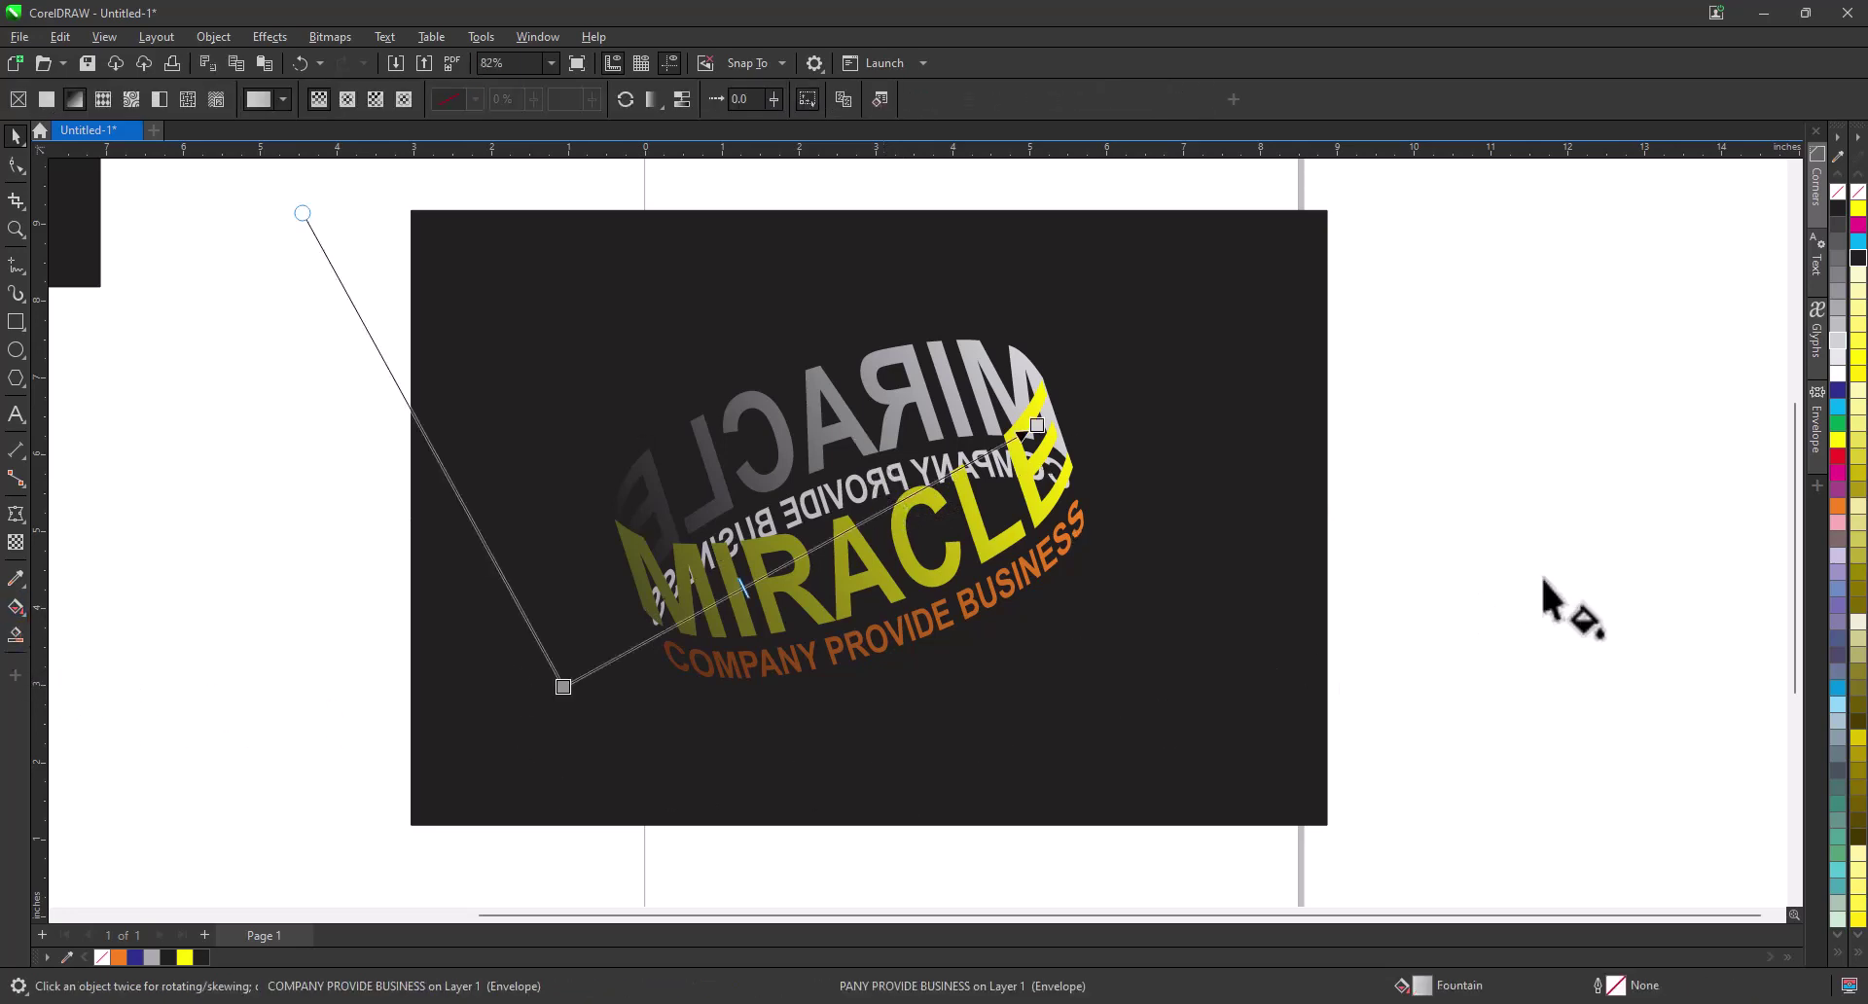
{"action": "left_click_drag", "start_coordinate": [563, 687], "coordinate": [634, 630]}
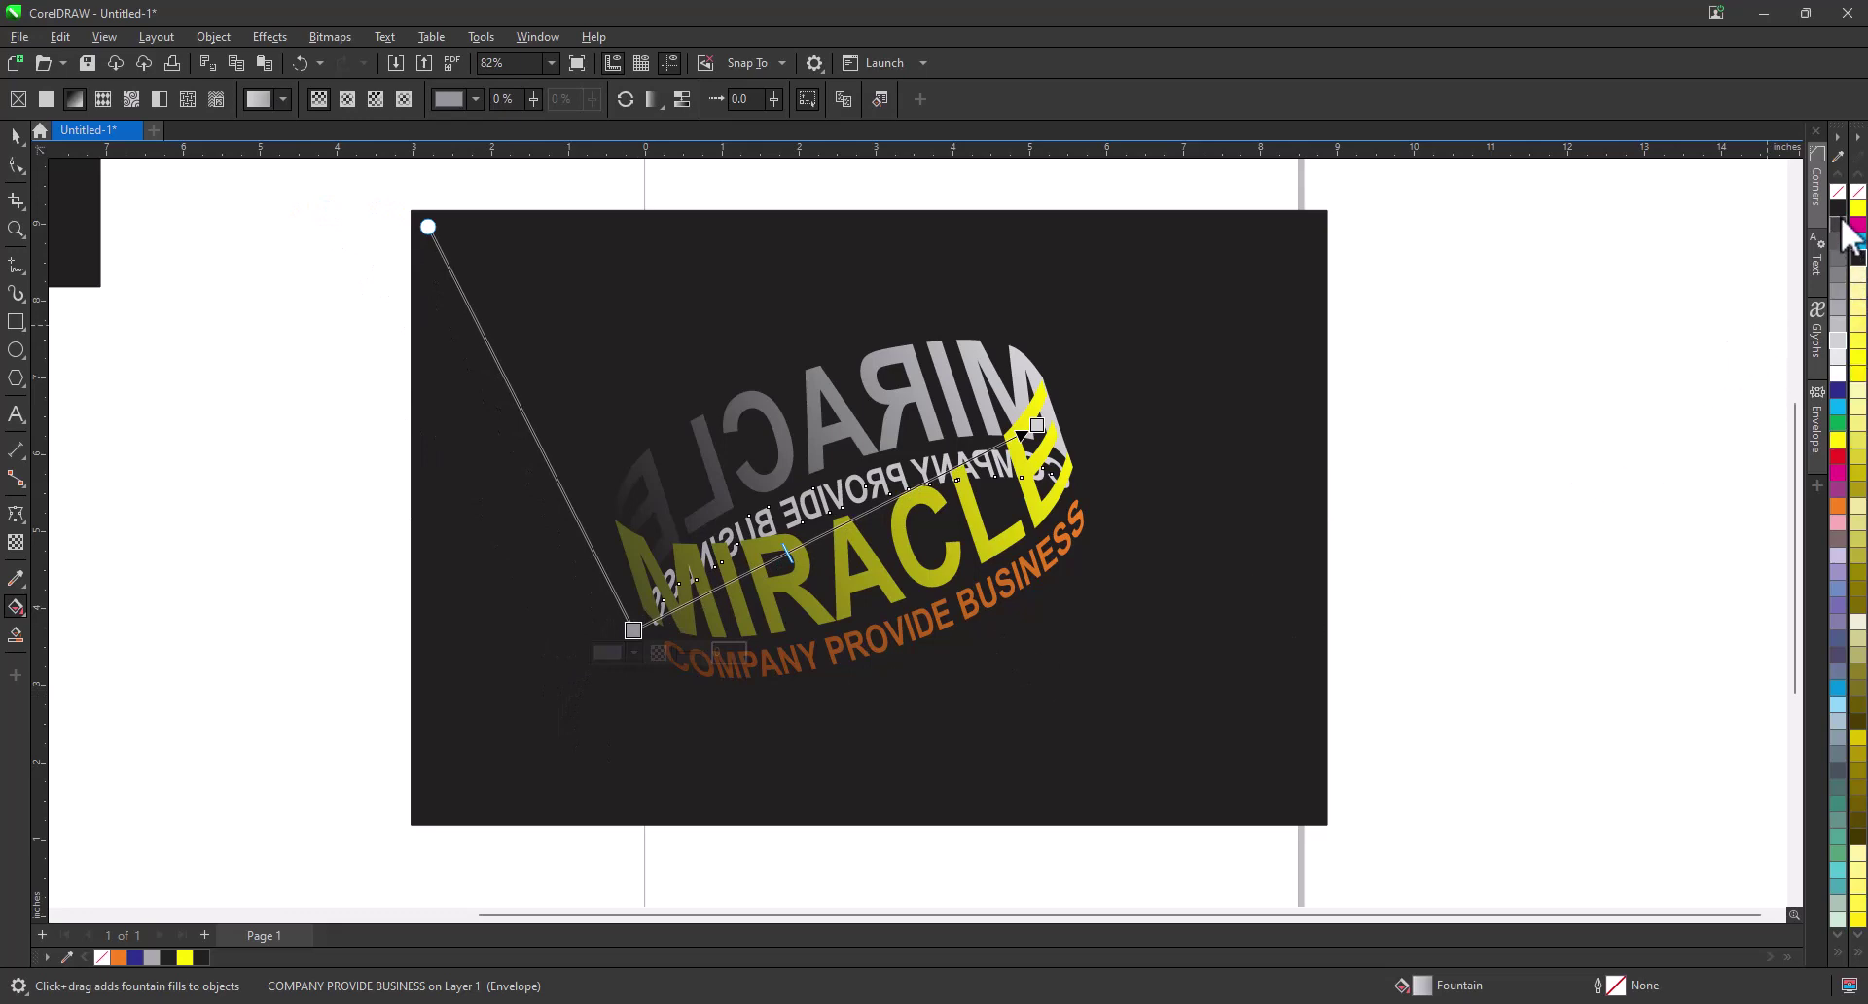
{"action": "left_click", "coordinate": [634, 632]}
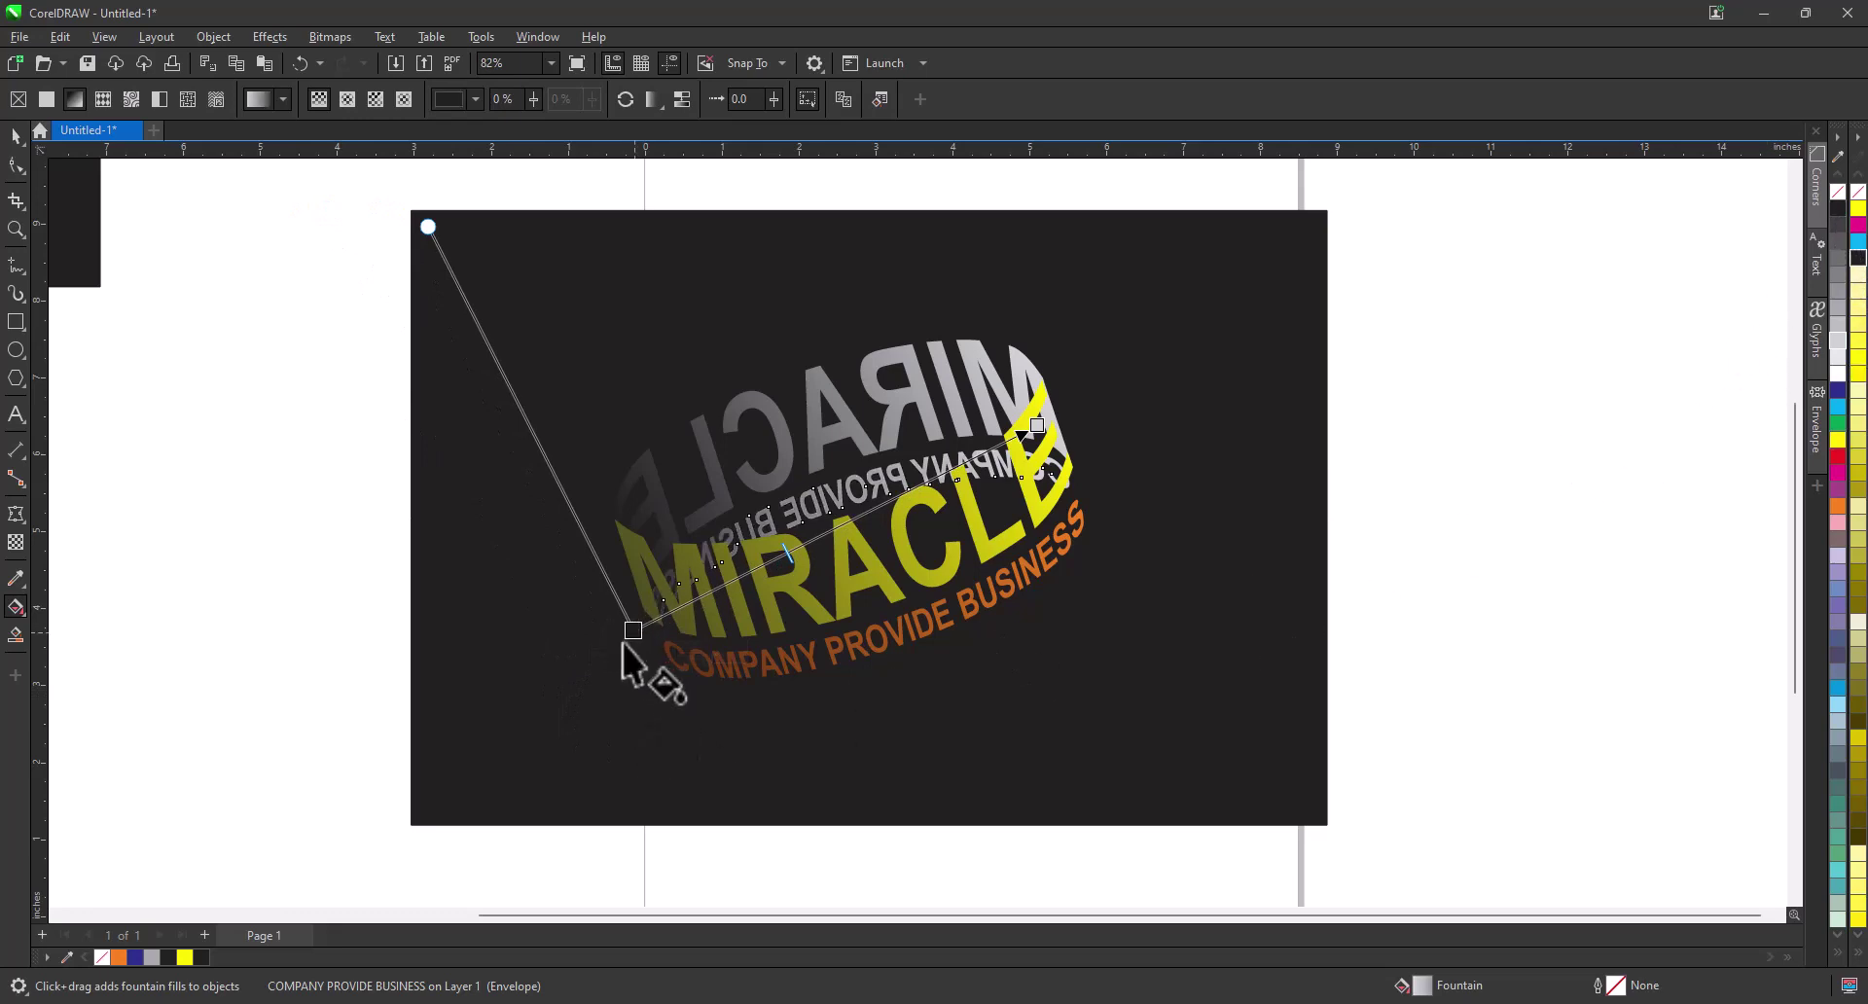
{"action": "left_click", "coordinate": [15, 230]}
{"action": "left_click_drag", "start_coordinate": [557, 326], "coordinate": [1175, 746]}
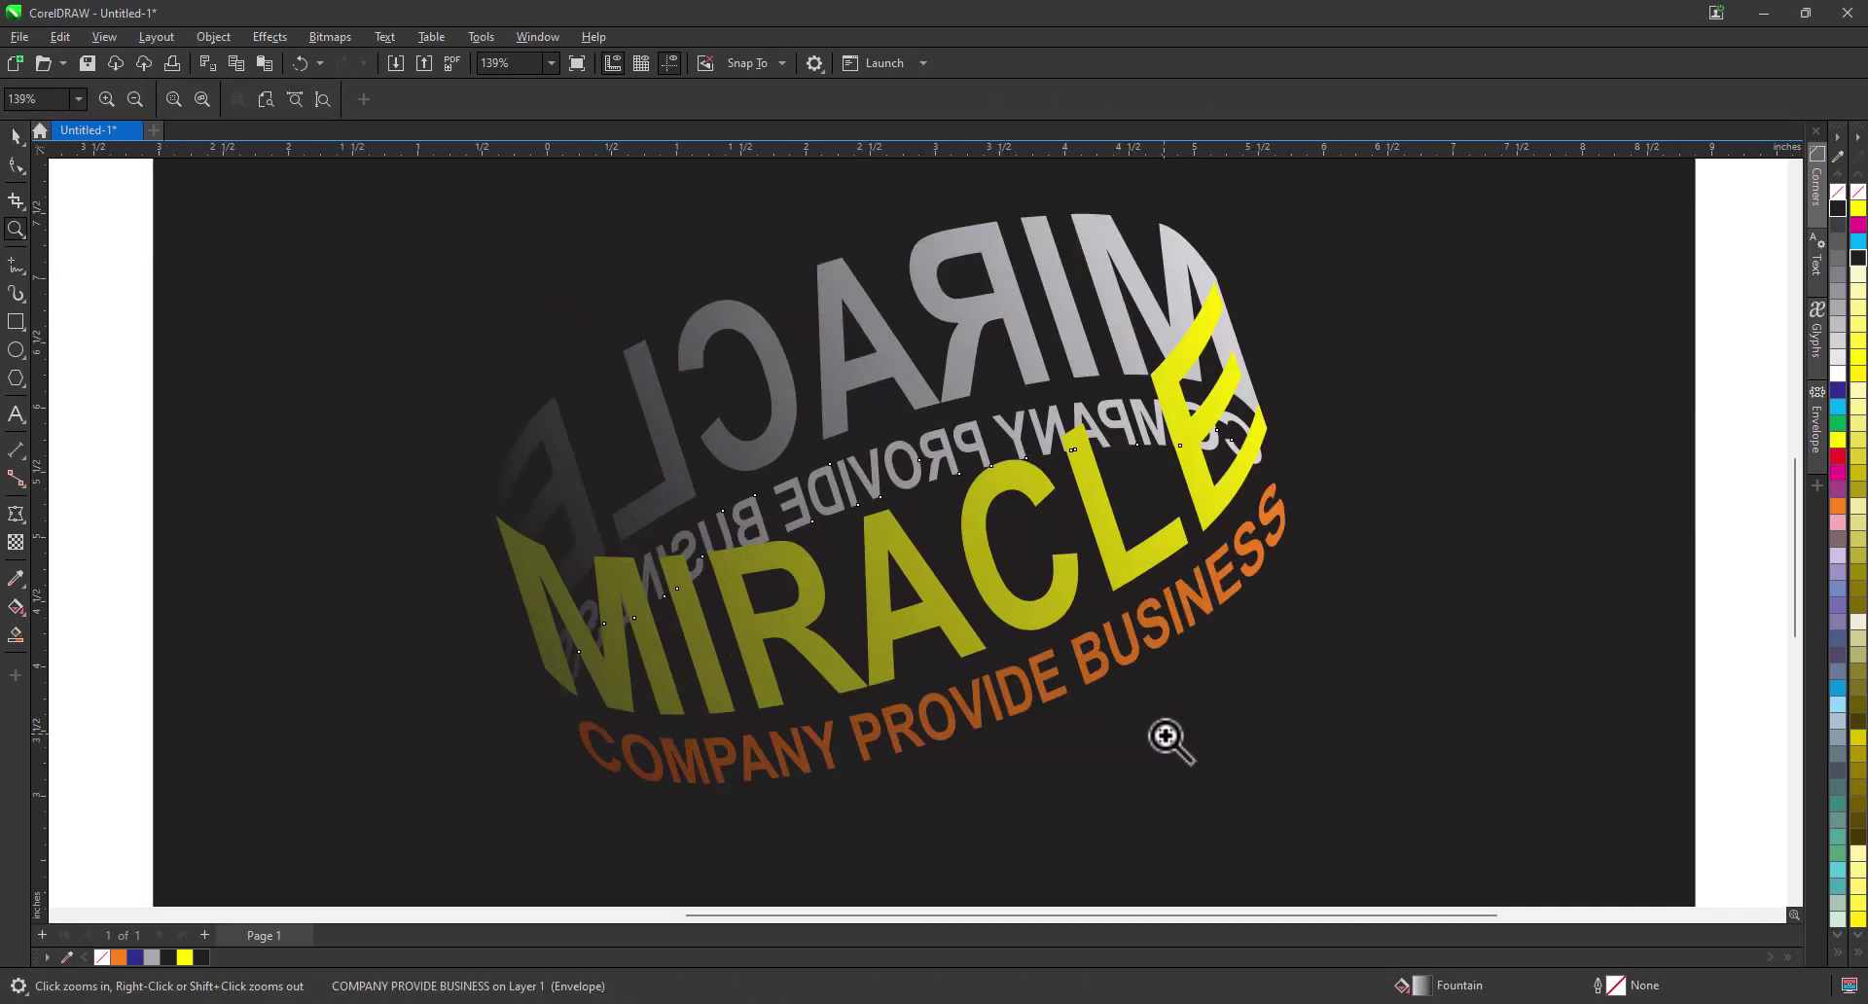